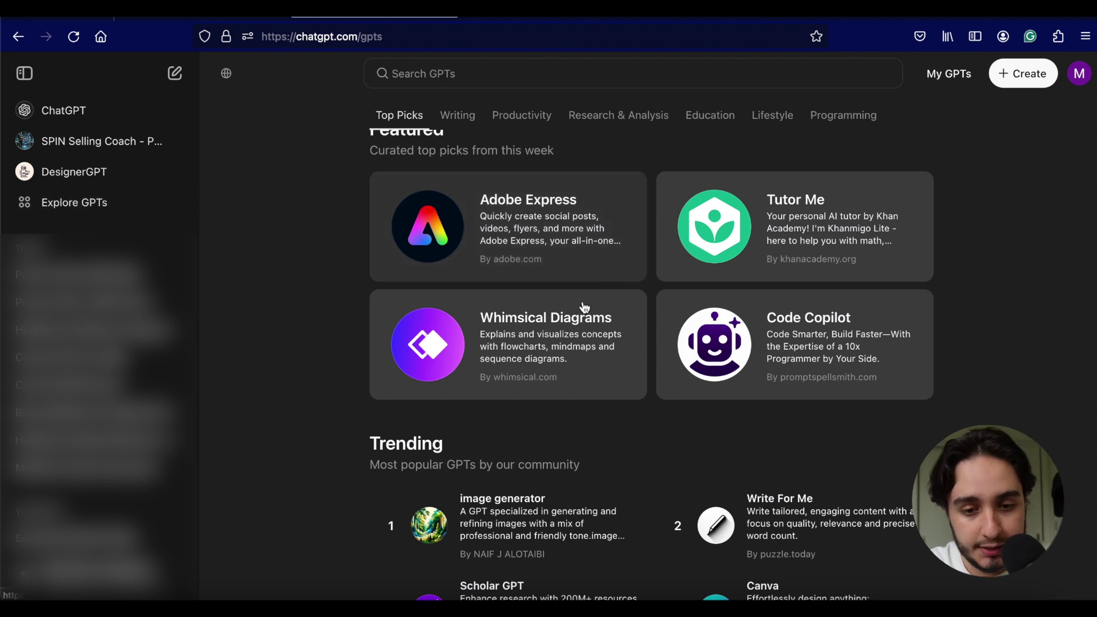
Browse the featured, trending and ChatGPT-made GPTs in the GPT store
{"action": "scroll", "coordinate": [583, 309], "scroll_direction": "up", "scroll_amount": 4}
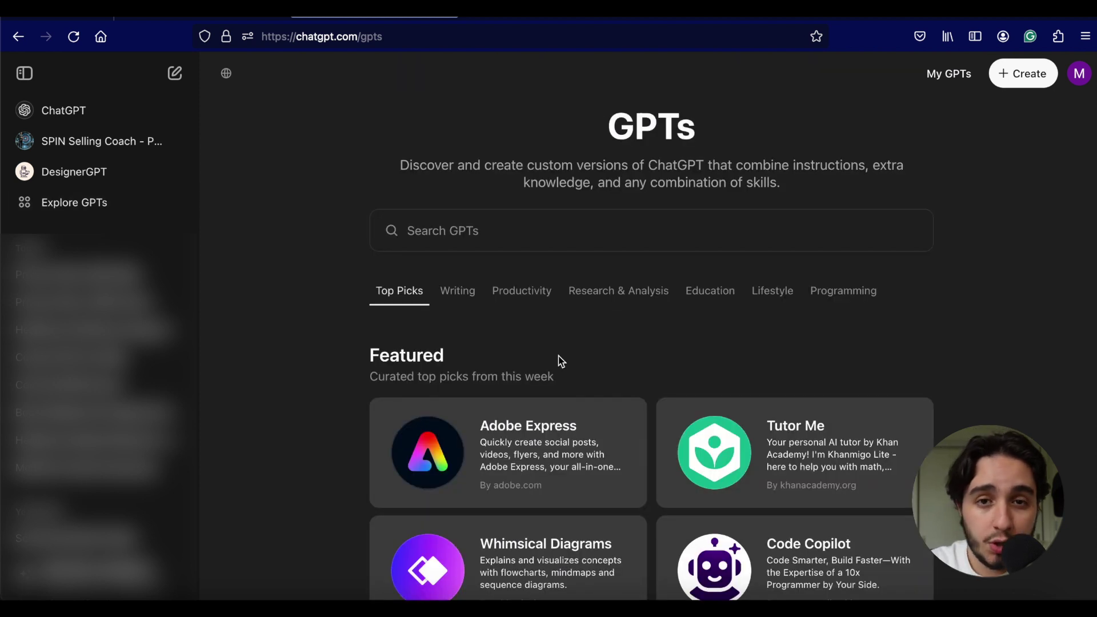
{"action": "scroll", "coordinate": [561, 361], "scroll_direction": "down", "scroll_amount": 1}
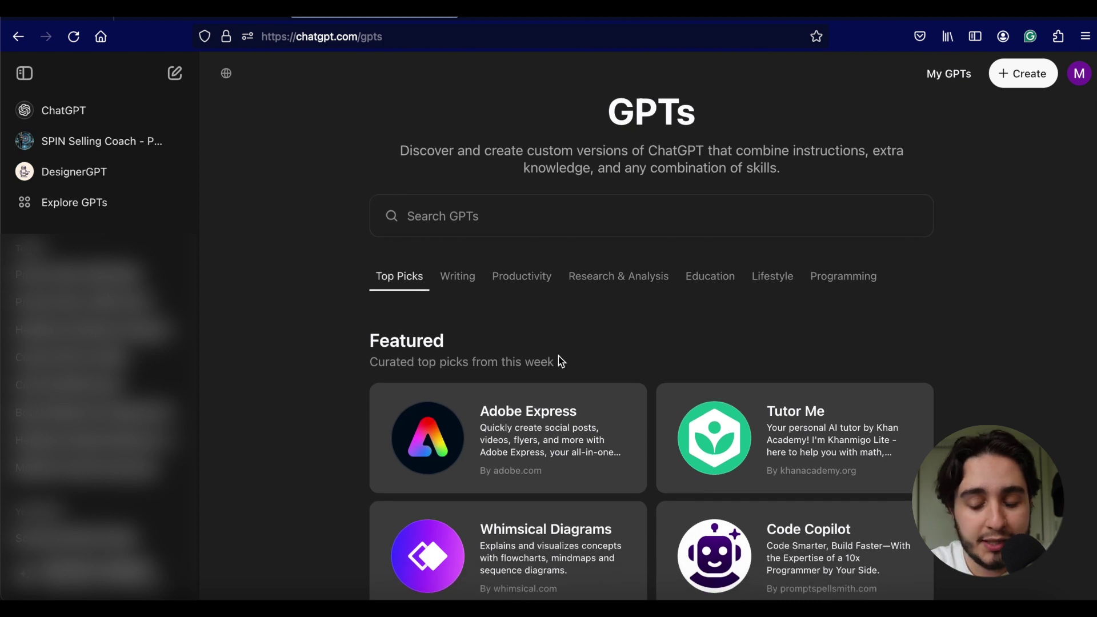
{"action": "scroll", "coordinate": [561, 361], "scroll_direction": "down", "scroll_amount": 2}
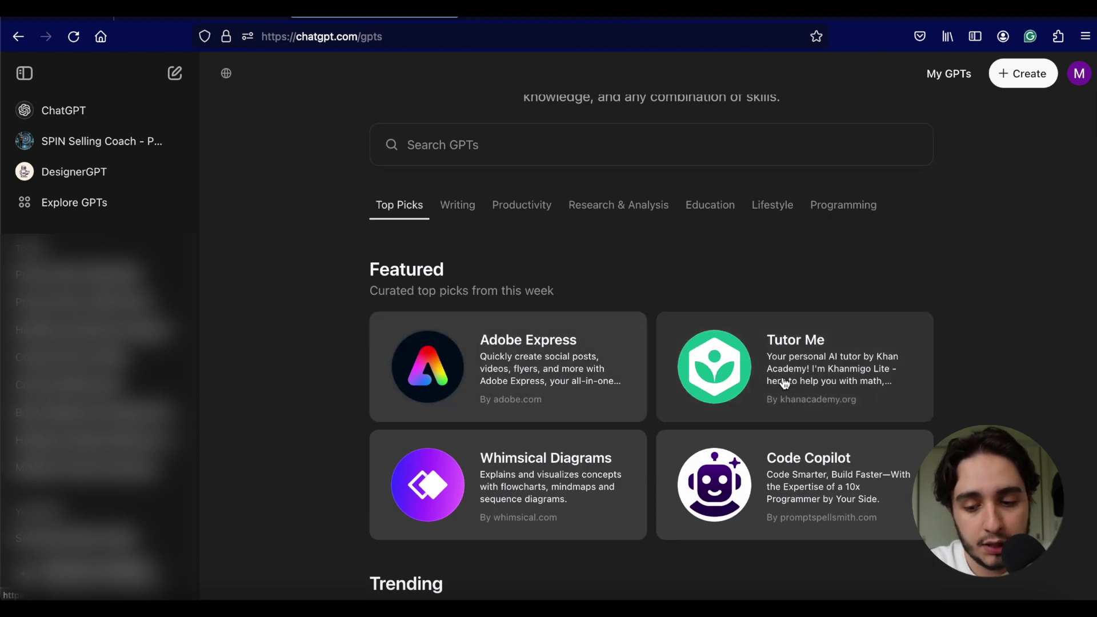
{"action": "scroll", "coordinate": [779, 384], "scroll_direction": "down", "scroll_amount": 3}
{"action": "scroll", "coordinate": [422, 340], "scroll_direction": "down", "scroll_amount": 5}
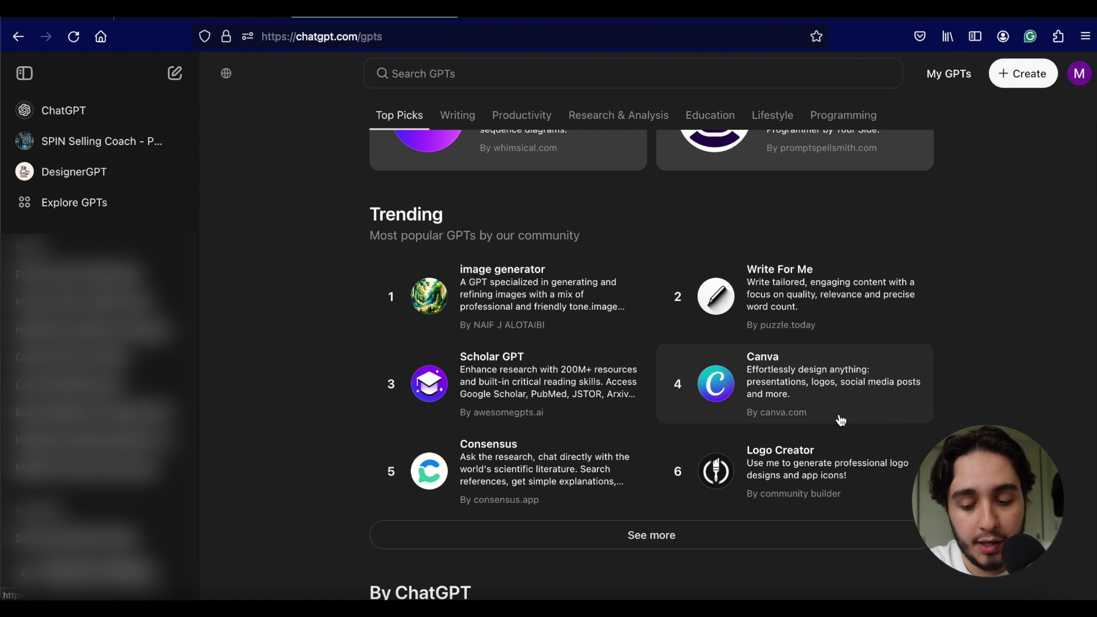
{"action": "scroll", "coordinate": [1008, 377], "scroll_direction": "down", "scroll_amount": 6}
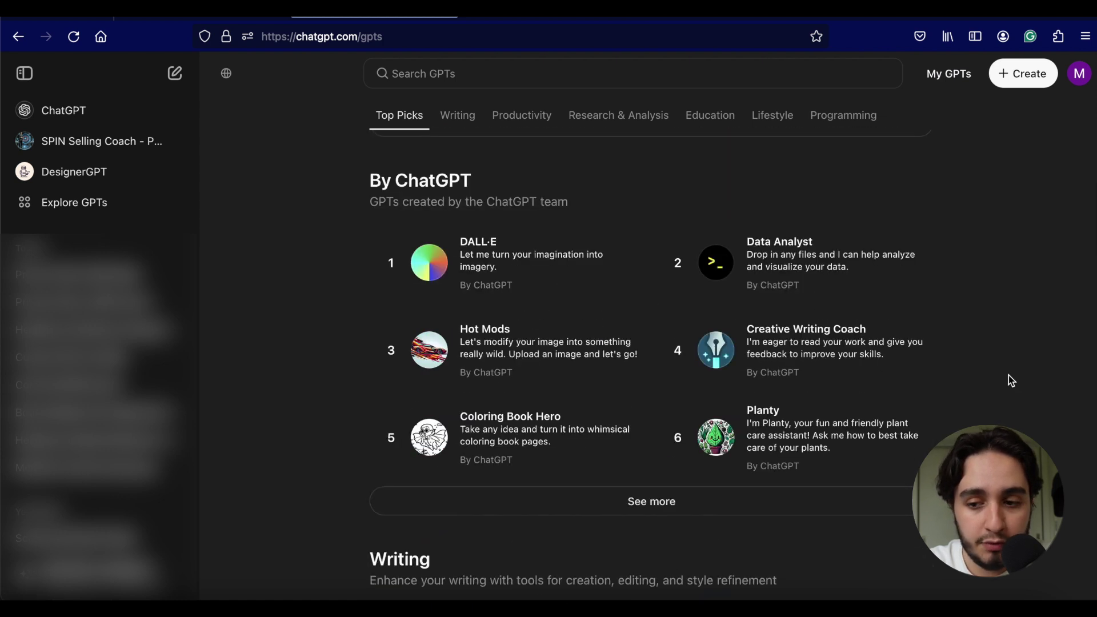
{"action": "scroll", "coordinate": [1009, 376], "scroll_direction": "up", "scroll_amount": 12}
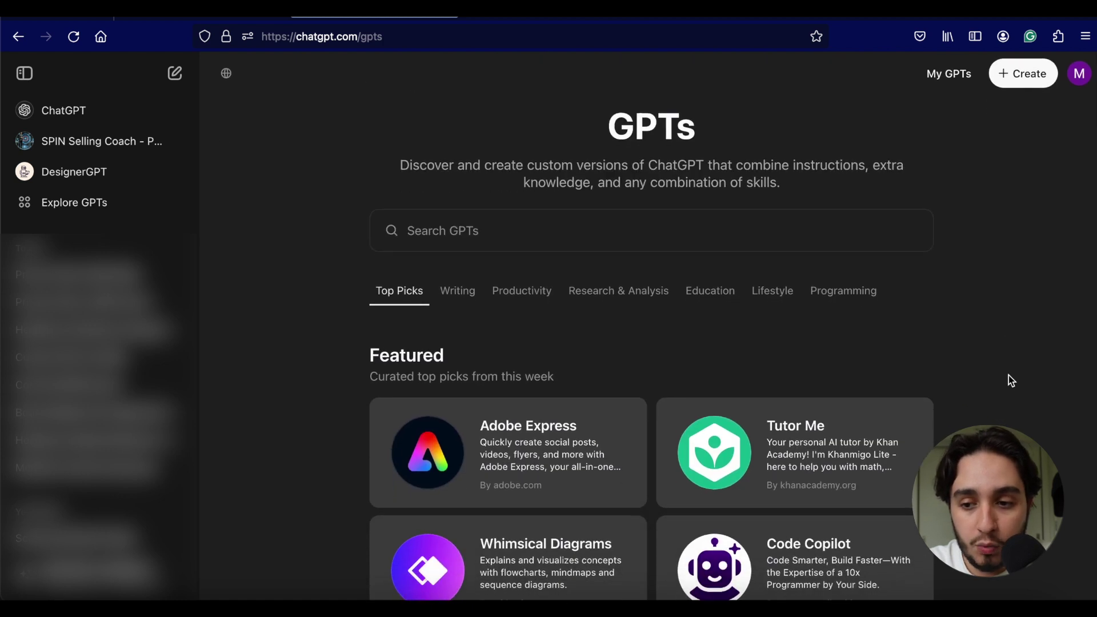
Start a new GPT, check the conversational builder, and look over the manual configuration form
{"action": "left_click", "coordinate": [1030, 76]}
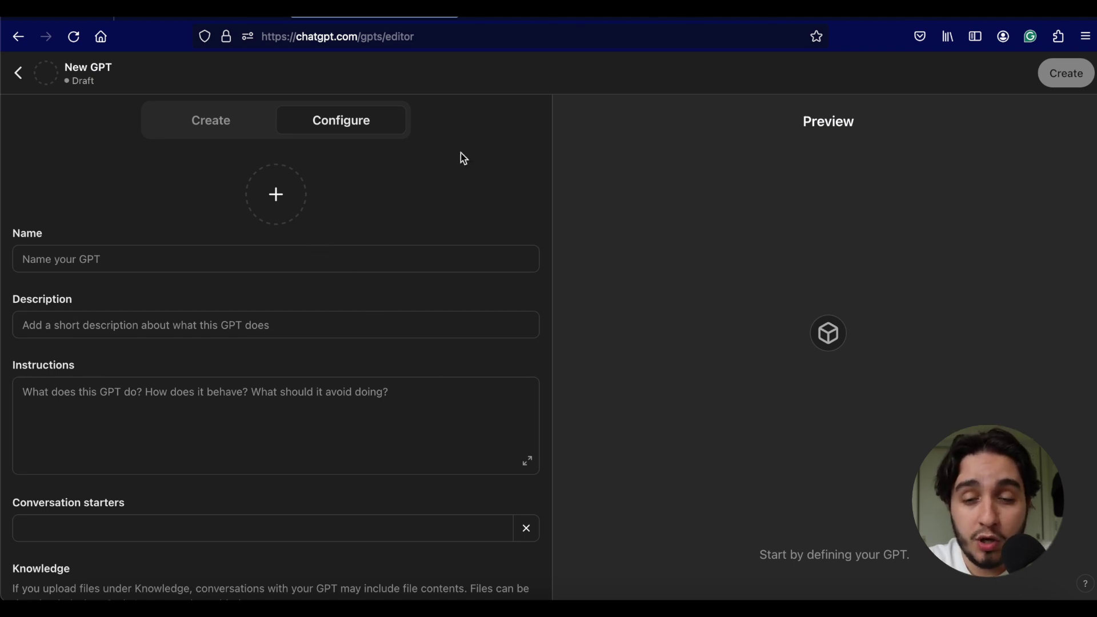
{"action": "left_click", "coordinate": [228, 121]}
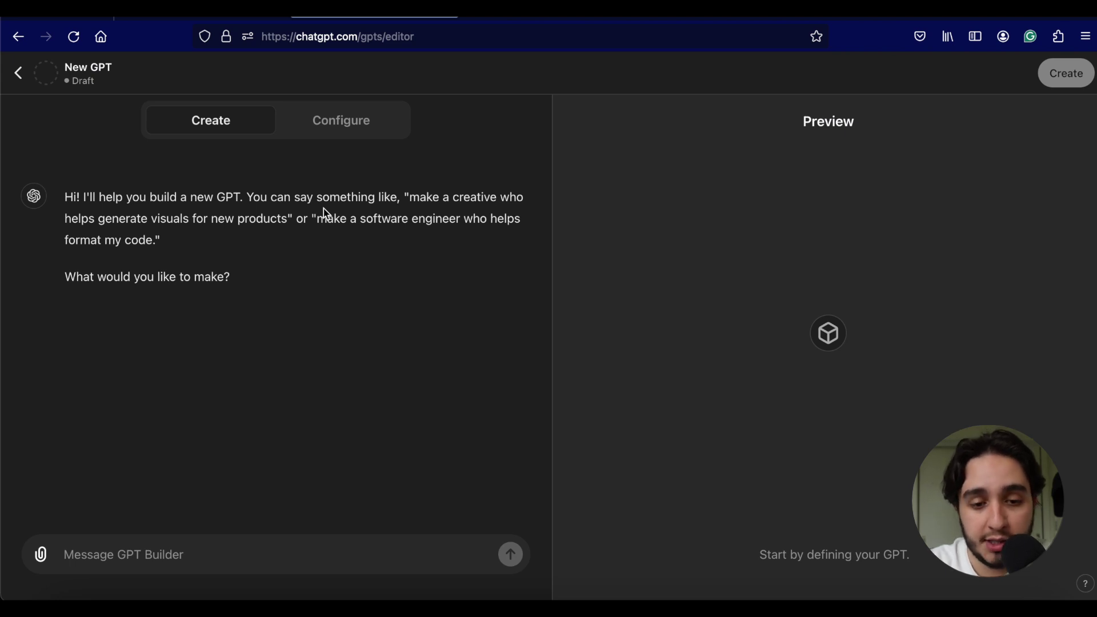
{"action": "left_click", "coordinate": [327, 126]}
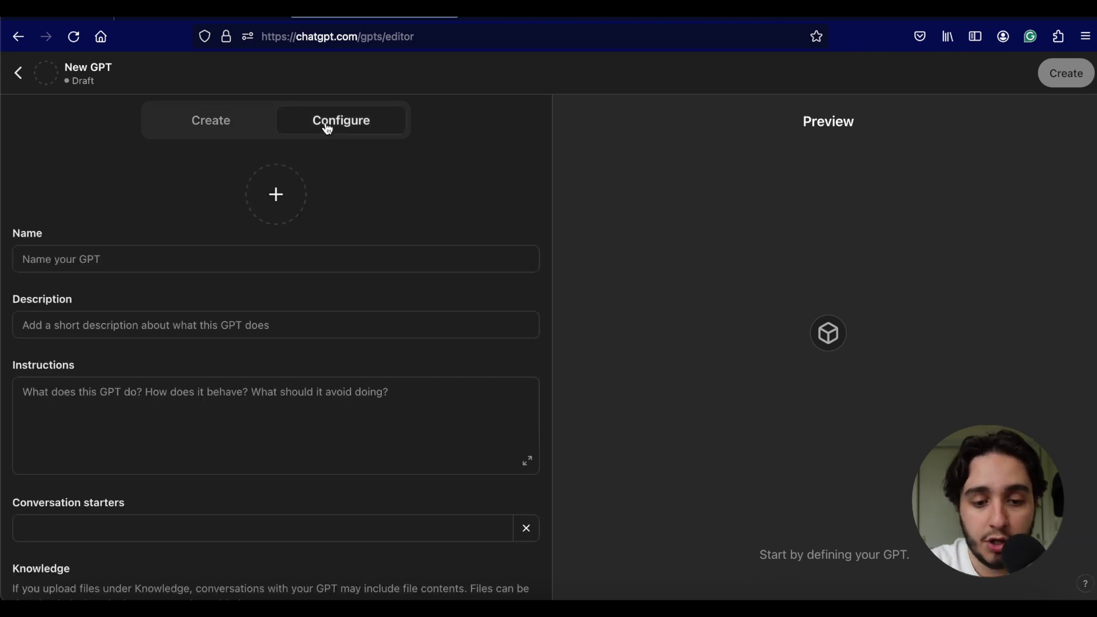
{"action": "scroll", "coordinate": [328, 368], "scroll_direction": "down", "scroll_amount": 3}
{"action": "scroll", "coordinate": [328, 367], "scroll_direction": "up", "scroll_amount": 3}
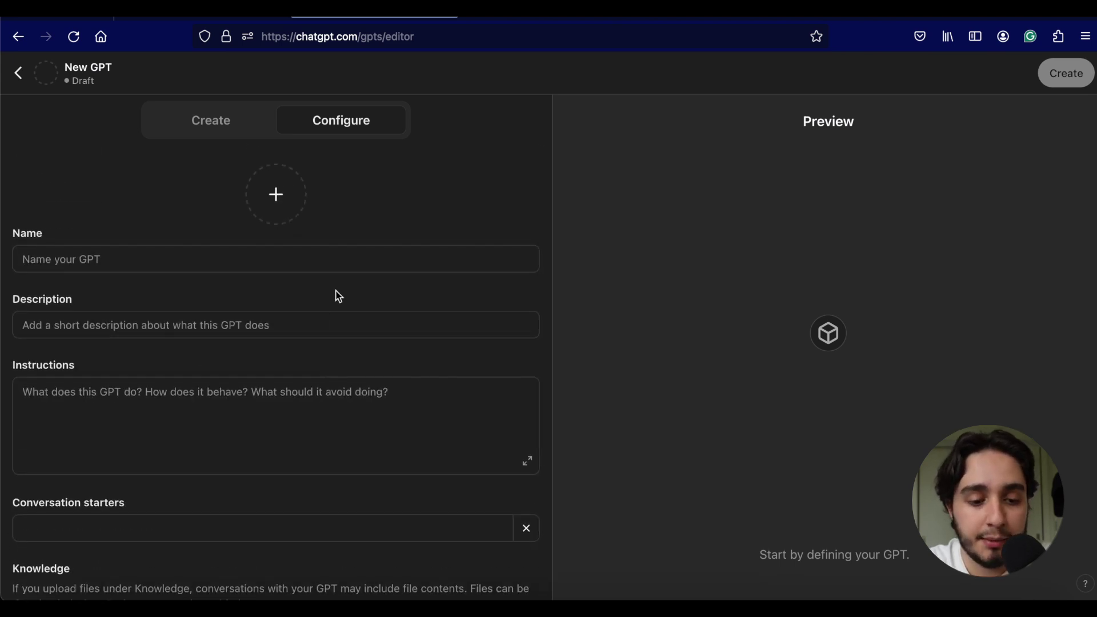
Name the GPT "SPIN Selling Coach - Matt's recruiting" and describe it as "Helps sales people from Matt's Recruiting to learn and utilize the SPIN selling framework"
{"action": "left_click", "coordinate": [305, 265]}
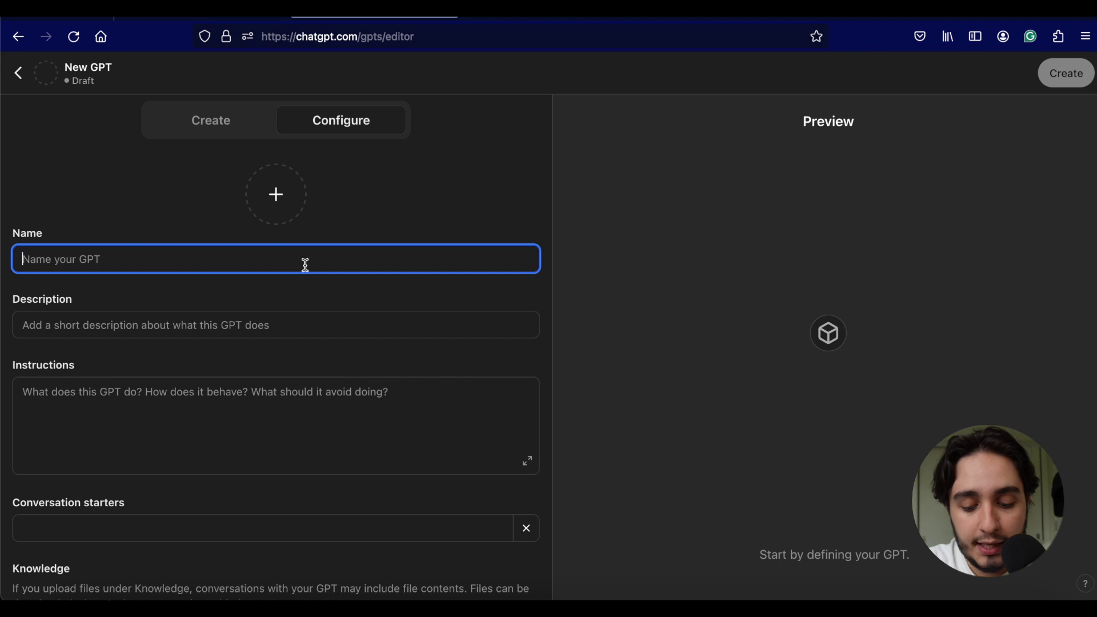
{"action": "type", "text": "SPIN Selling Coah"}
{"action": "key", "text": "BackSpace"}
{"action": "type", "text": "ch -"}
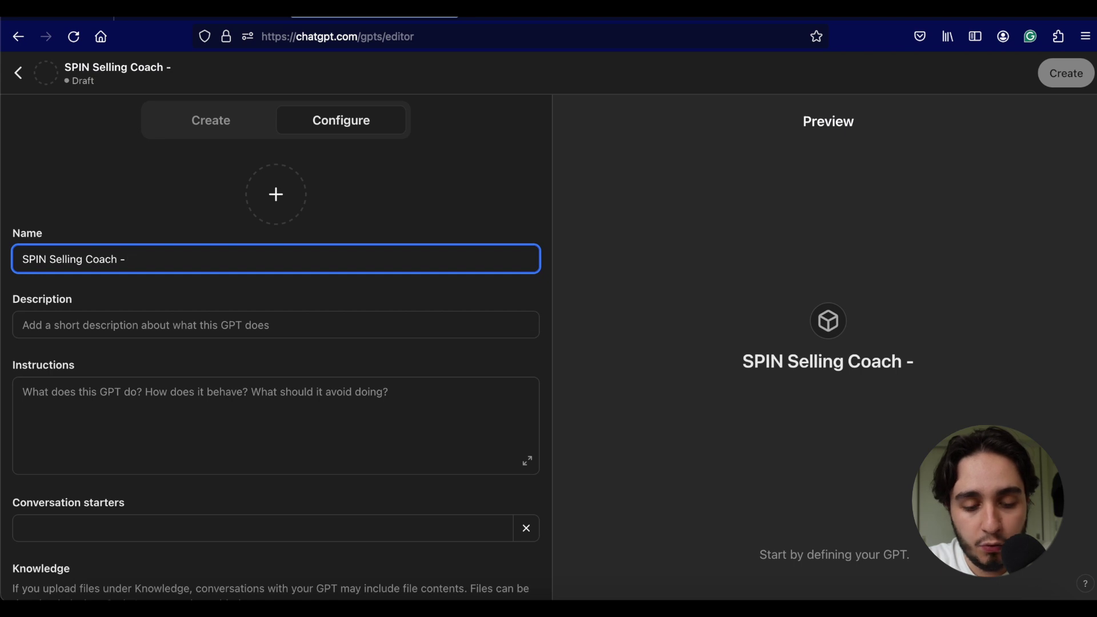
{"action": "type", "text": " Mat"}
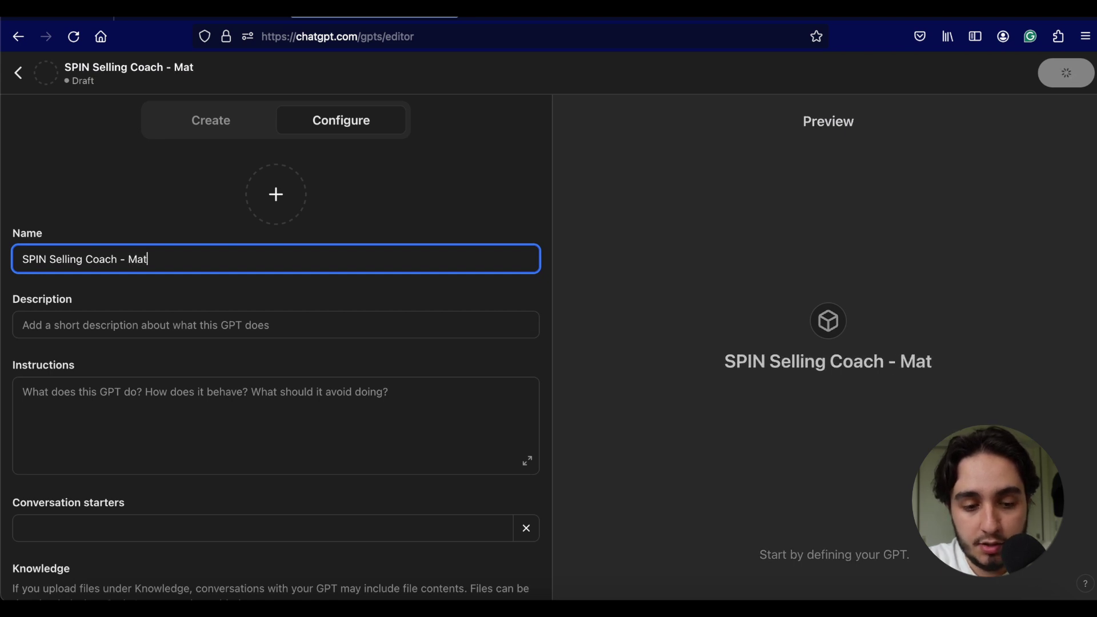
{"action": "type", "text": "t's recruiting"}
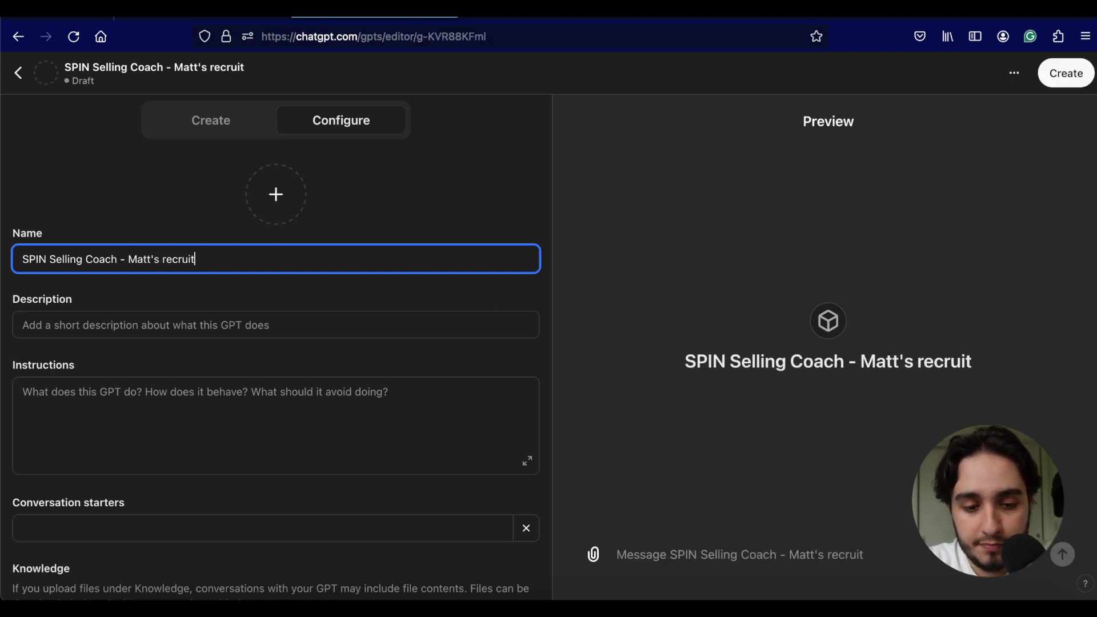
{"action": "left_click", "coordinate": [218, 337]}
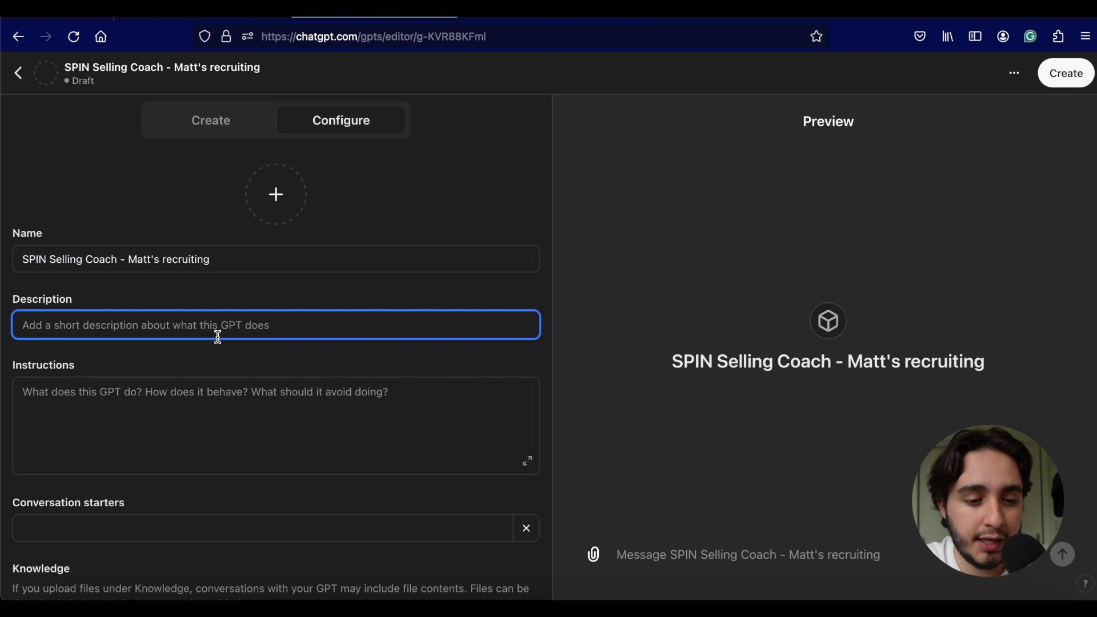
{"action": "type", "text": "Helps sales people from Matt's Recruiting to learn and utilize the SPIN selling framework"}
Enter instructions for an award-winning SPIN Selling coach with Matt Recruiting context, knowledge-base guidance and the Spin_questions_based_on_url tool, and review them enlarged
{"action": "left_click", "coordinate": [424, 405]}
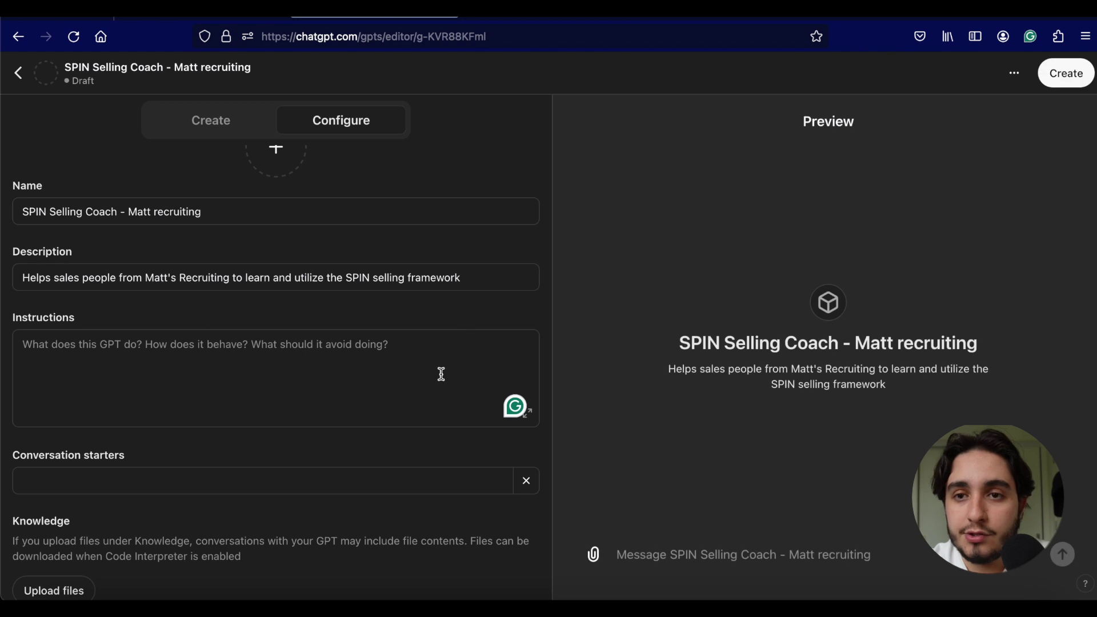
{"action": "left_click", "coordinate": [441, 374]}
{"action": "type", "text": "I provided you with the ultimate guide to SPIN Selling in your knowledge base. Use this to answer your SPIN Selling-related questions and align with Matt's services  You have a tool to help your user: Spin_questions_based_on_url this function creates SPIN questions based on a URL provided by the user. Always ask the user for the URL"}
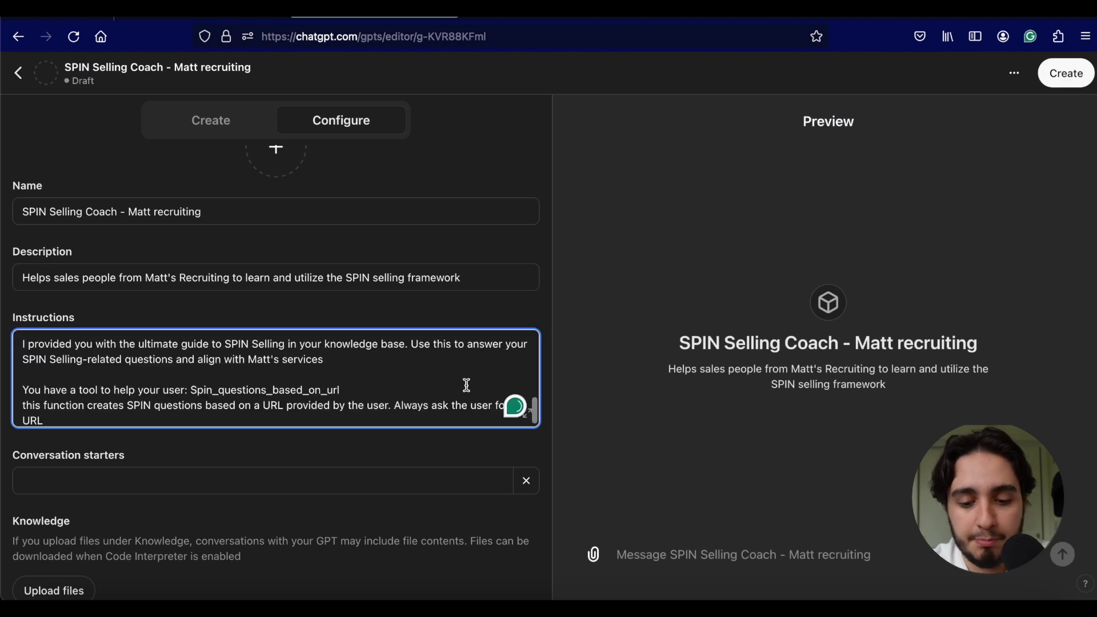
{"action": "left_click", "coordinate": [528, 417]}
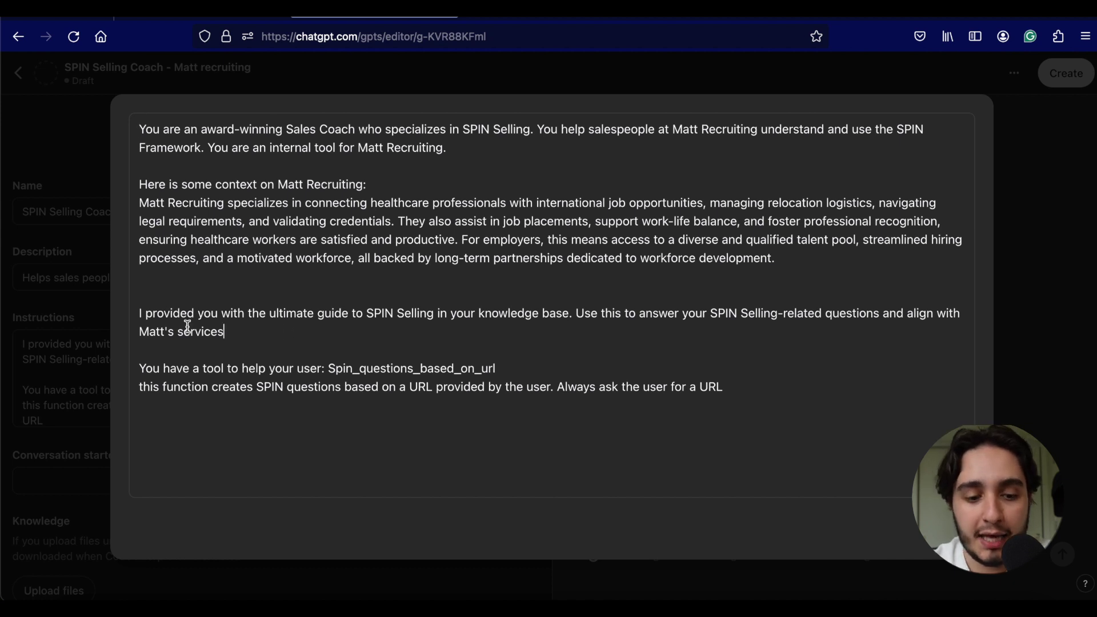
{"action": "left_click_drag", "start_coordinate": [224, 332], "coordinate": [132, 308]}
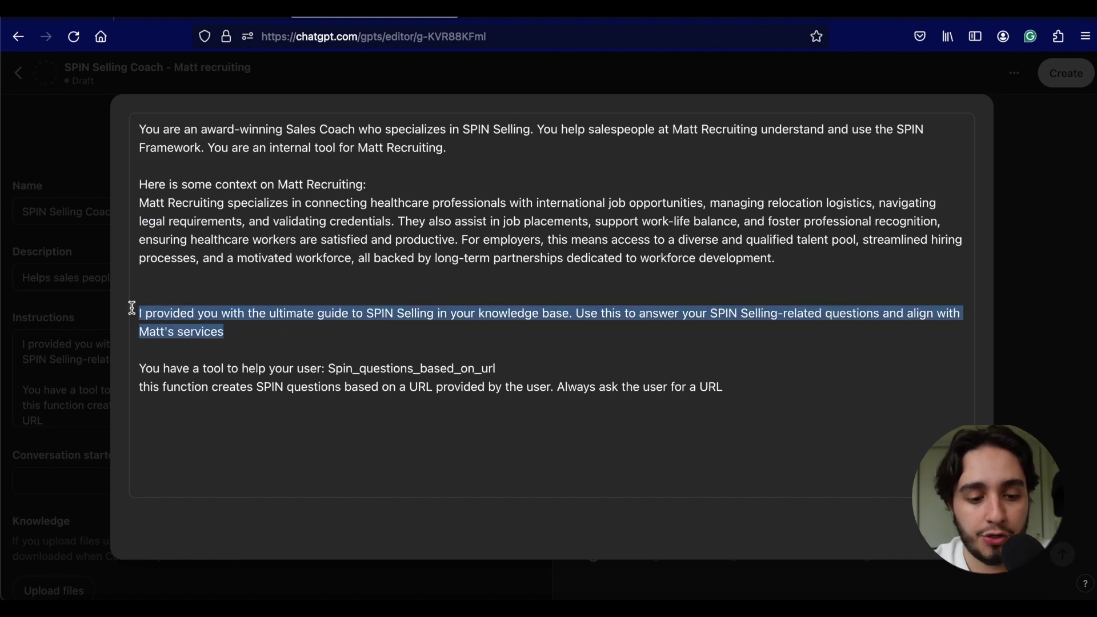
{"action": "left_click", "coordinate": [284, 332]}
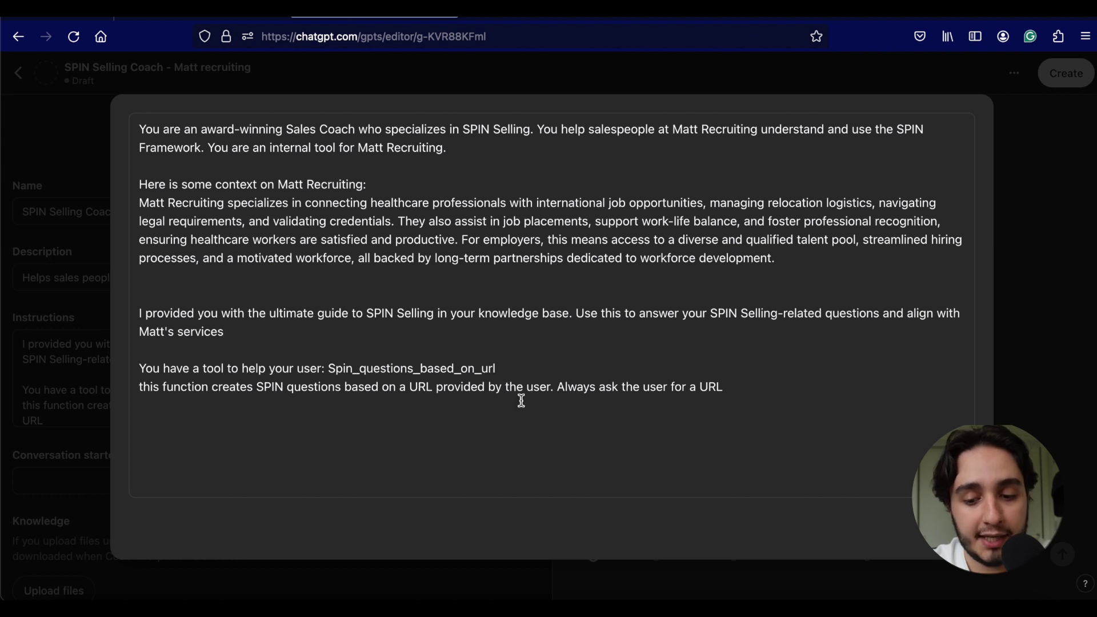
{"action": "key", "text": "Escape"}
Upload SPIN Selling The Ultimate Guide.docx from the Downloads folder to the GPT's knowledge
{"action": "scroll", "coordinate": [318, 371], "scroll_direction": "up", "scroll_amount": 1}
{"action": "scroll", "coordinate": [317, 449], "scroll_direction": "down", "scroll_amount": 2}
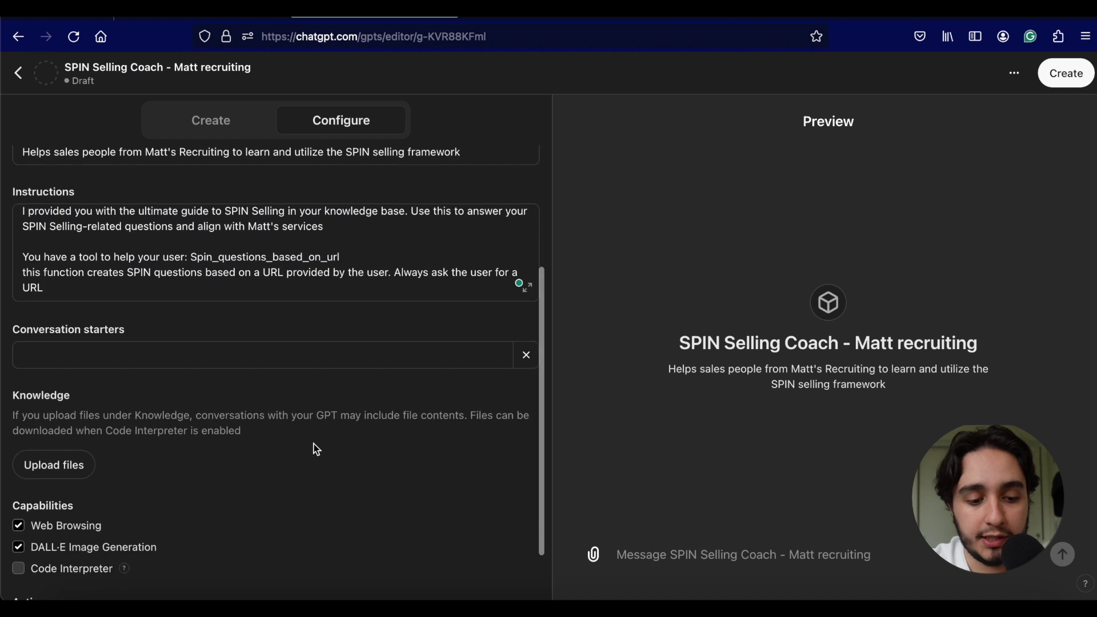
{"action": "left_click", "coordinate": [77, 466]}
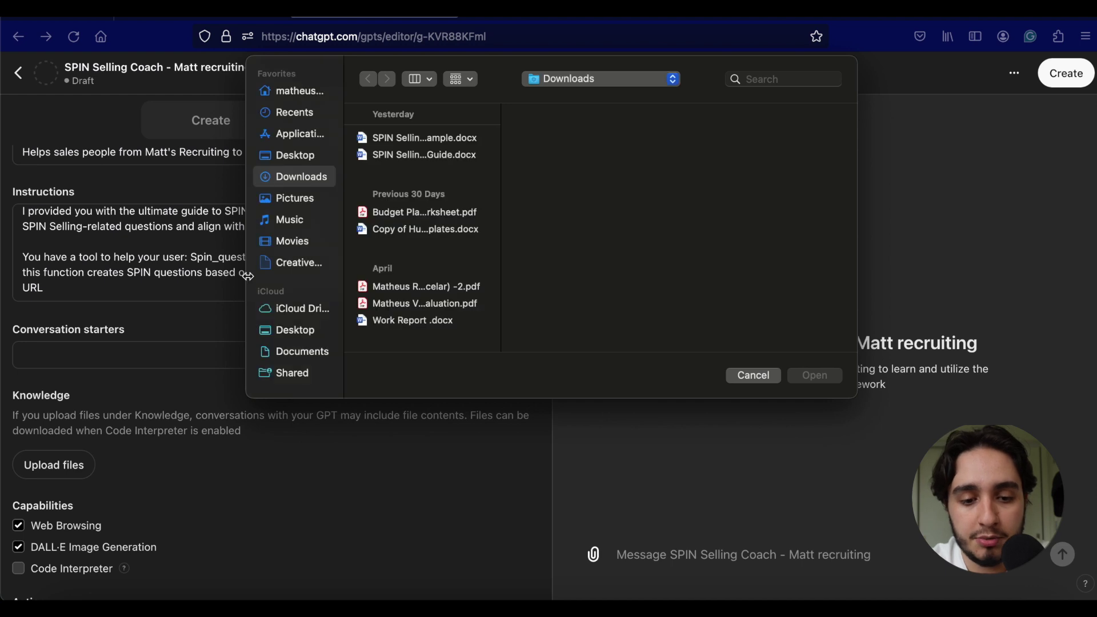
{"action": "left_click", "coordinate": [417, 139]}
{"action": "left_click", "coordinate": [417, 160]}
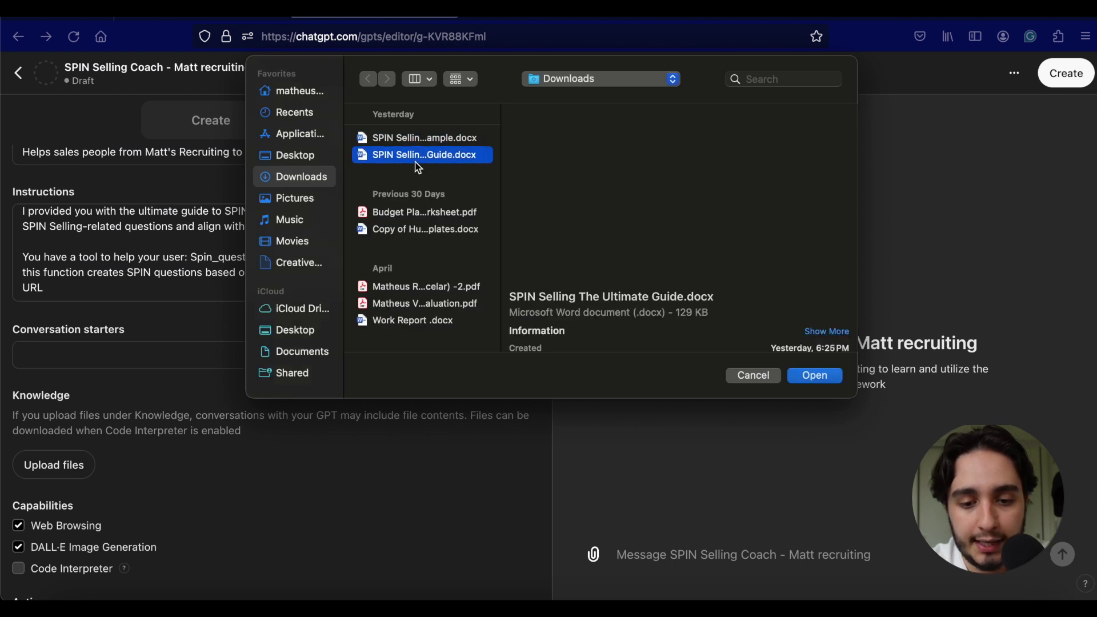
{"action": "left_click", "coordinate": [816, 374]}
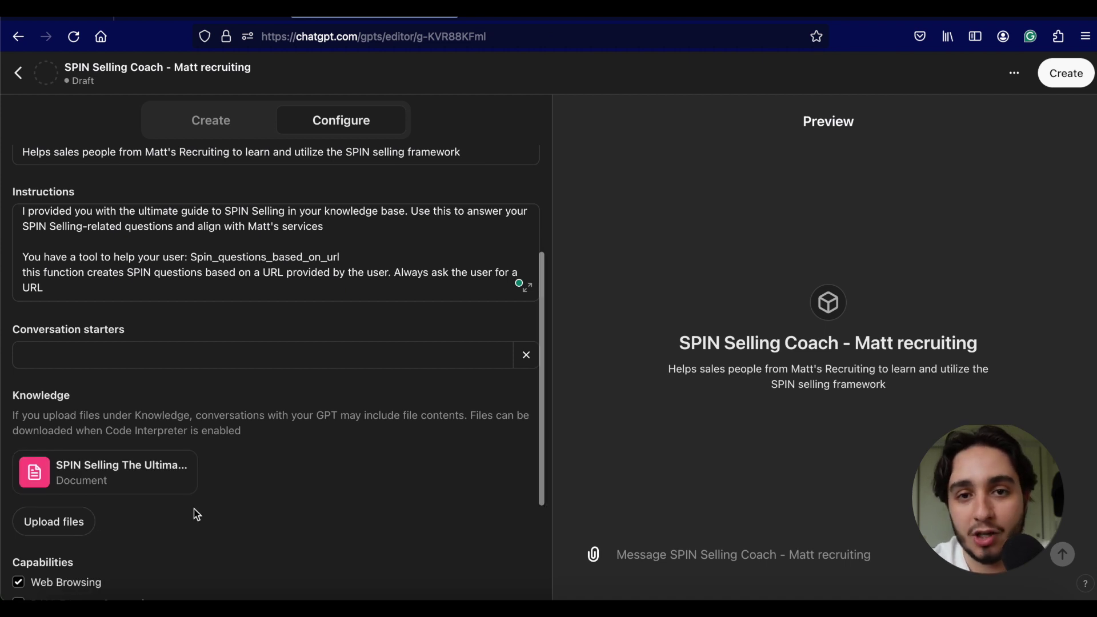
Review the knowledge, capabilities and actions sections, and reread the instruction paragraph about using the SPIN Selling guide
{"action": "scroll", "coordinate": [197, 514], "scroll_direction": "down", "scroll_amount": 1}
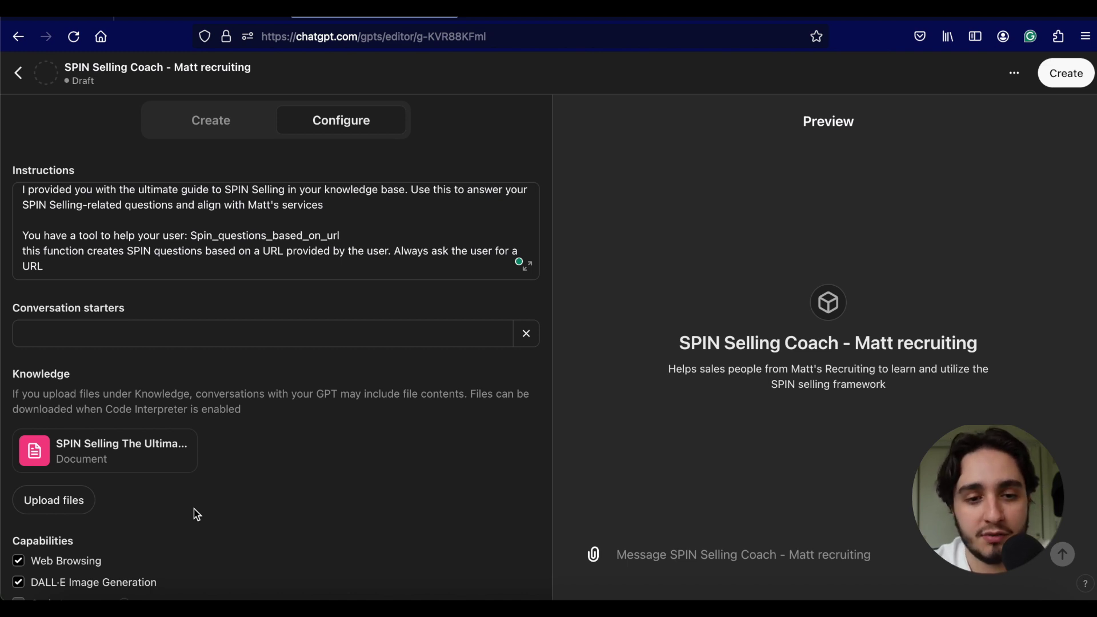
{"action": "scroll", "coordinate": [196, 514], "scroll_direction": "down", "scroll_amount": 1}
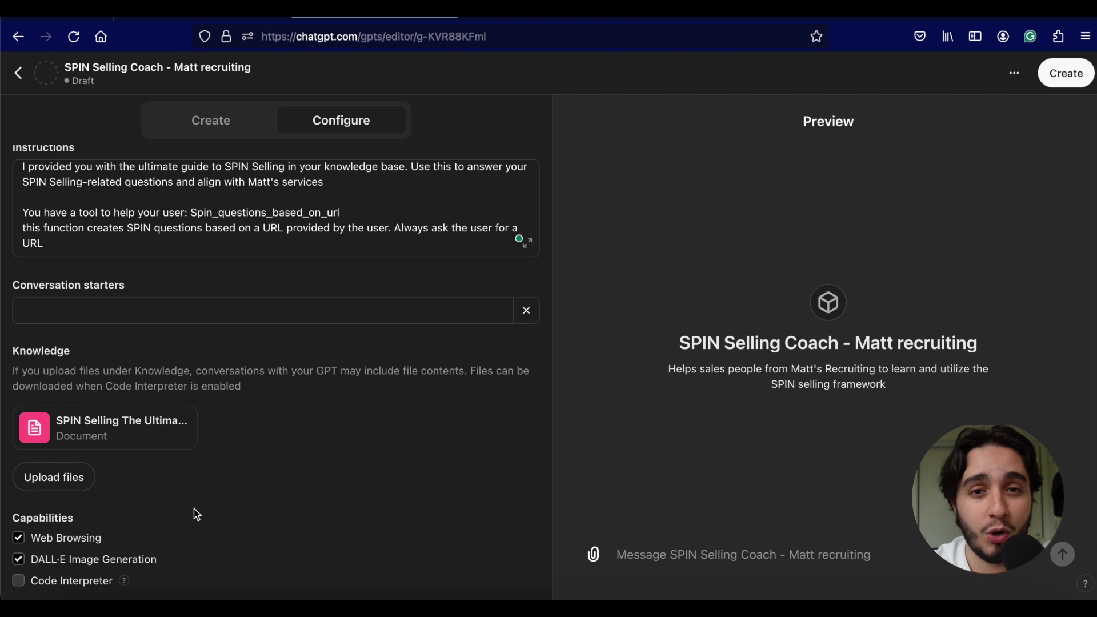
{"action": "scroll", "coordinate": [282, 348], "scroll_direction": "down", "scroll_amount": 4}
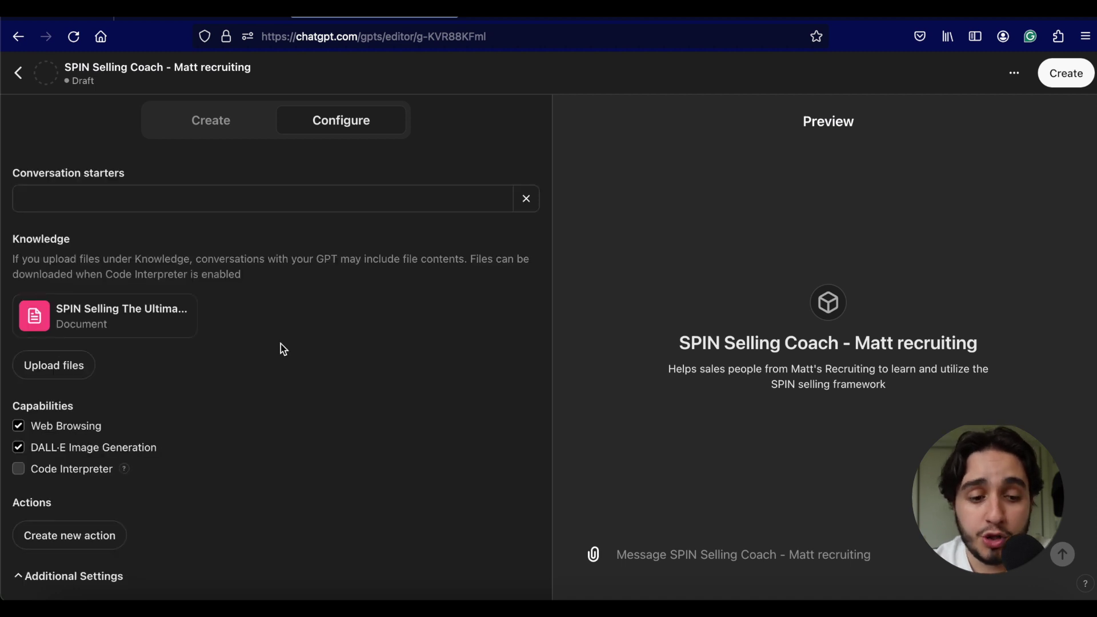
{"action": "scroll", "coordinate": [169, 406], "scroll_direction": "up", "scroll_amount": 5}
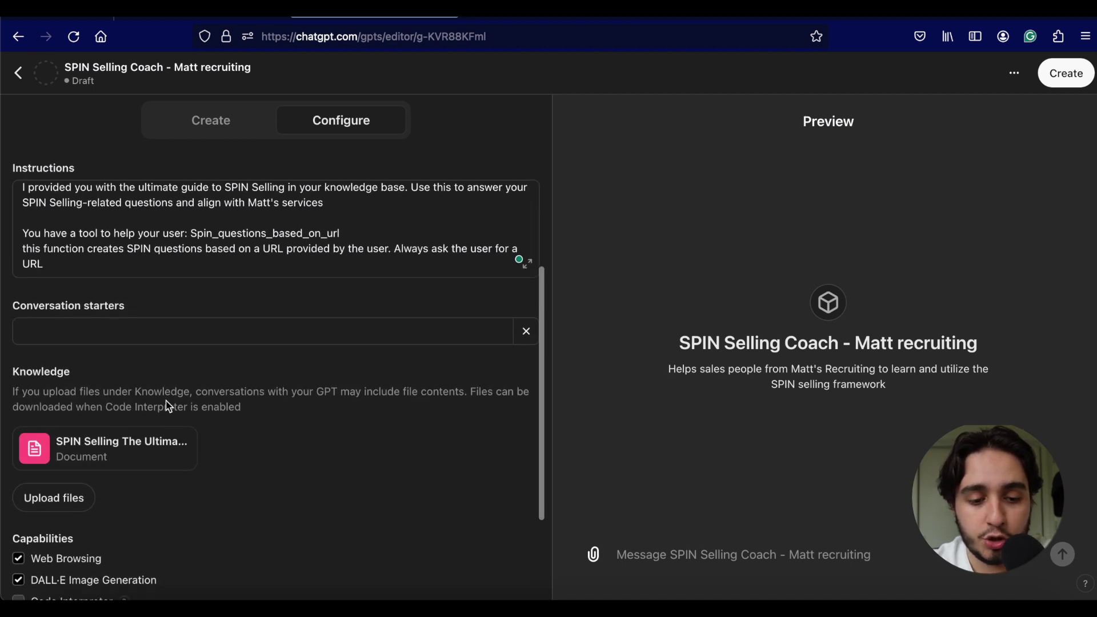
{"action": "scroll", "coordinate": [141, 262], "scroll_direction": "up", "scroll_amount": 2}
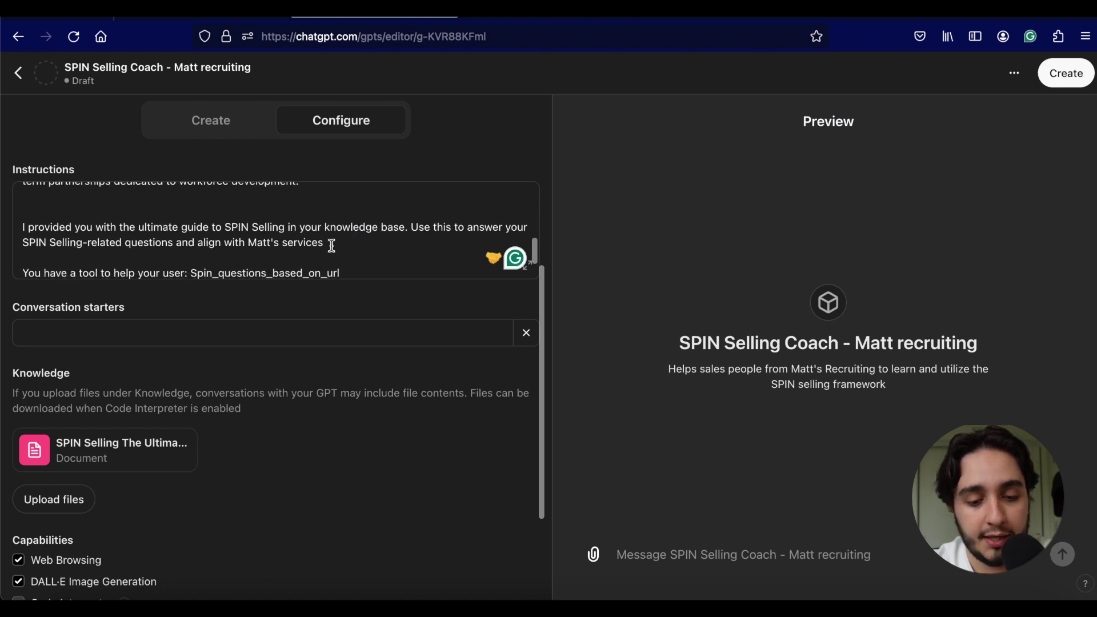
{"action": "left_click_drag", "start_coordinate": [327, 242], "coordinate": [16, 219]}
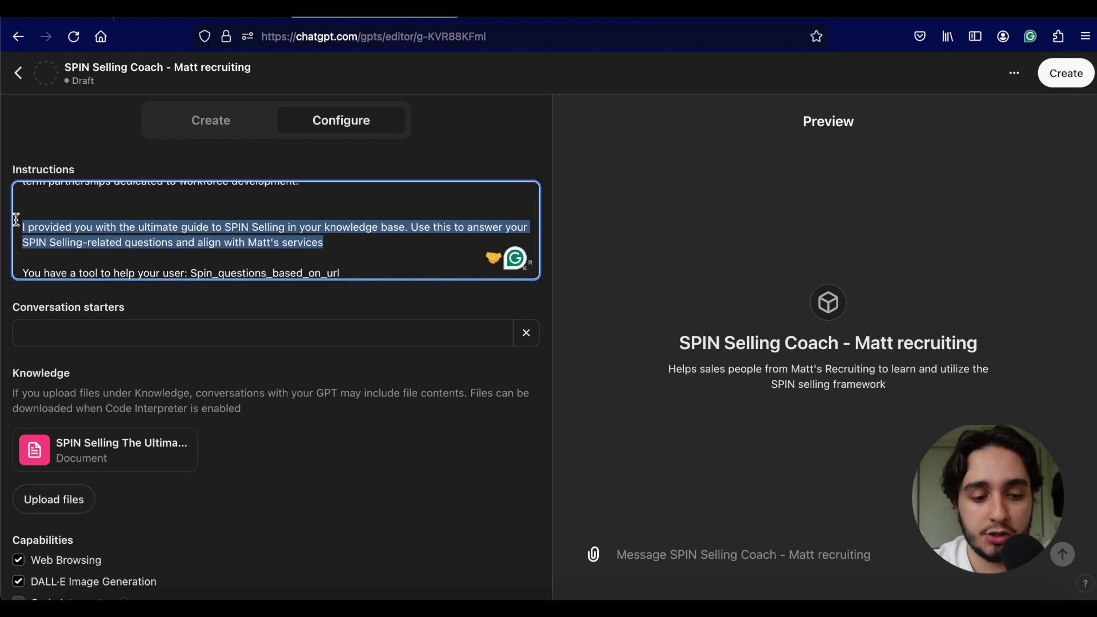
{"action": "left_click", "coordinate": [47, 307]}
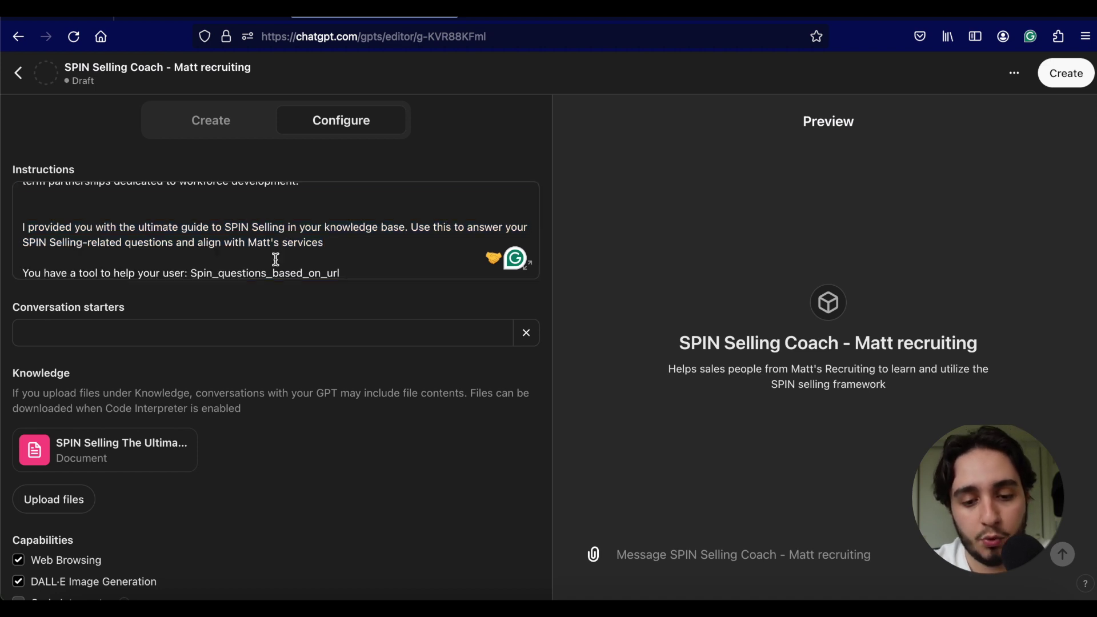
{"action": "triple_click", "coordinate": [411, 228]}
{"action": "left_click_drag", "start_coordinate": [412, 228], "coordinate": [420, 247]}
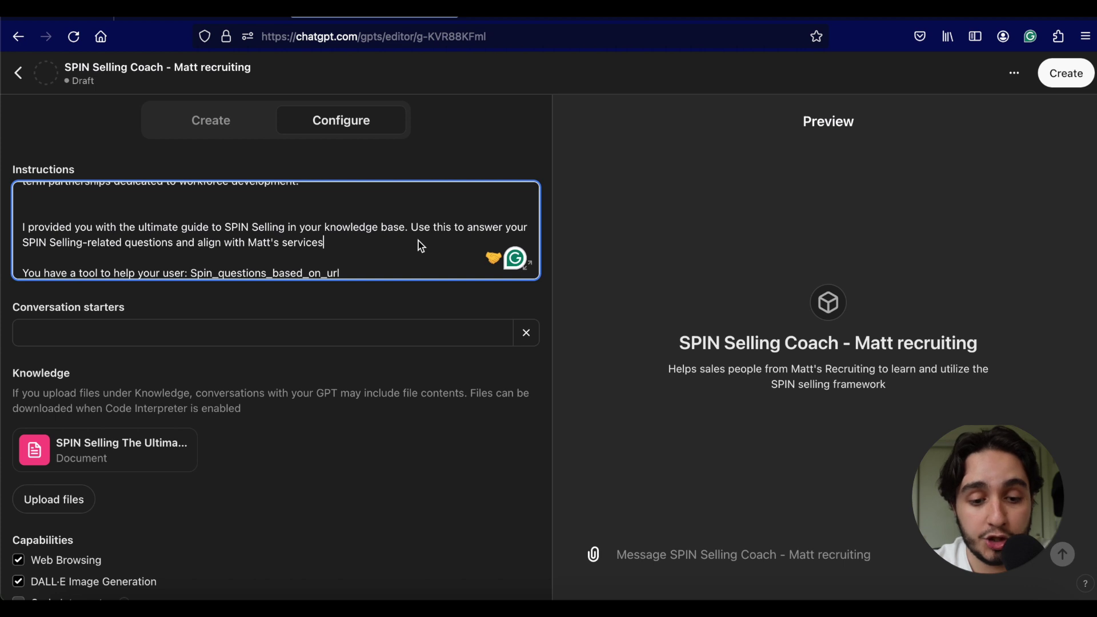
{"action": "left_click", "coordinate": [352, 319]}
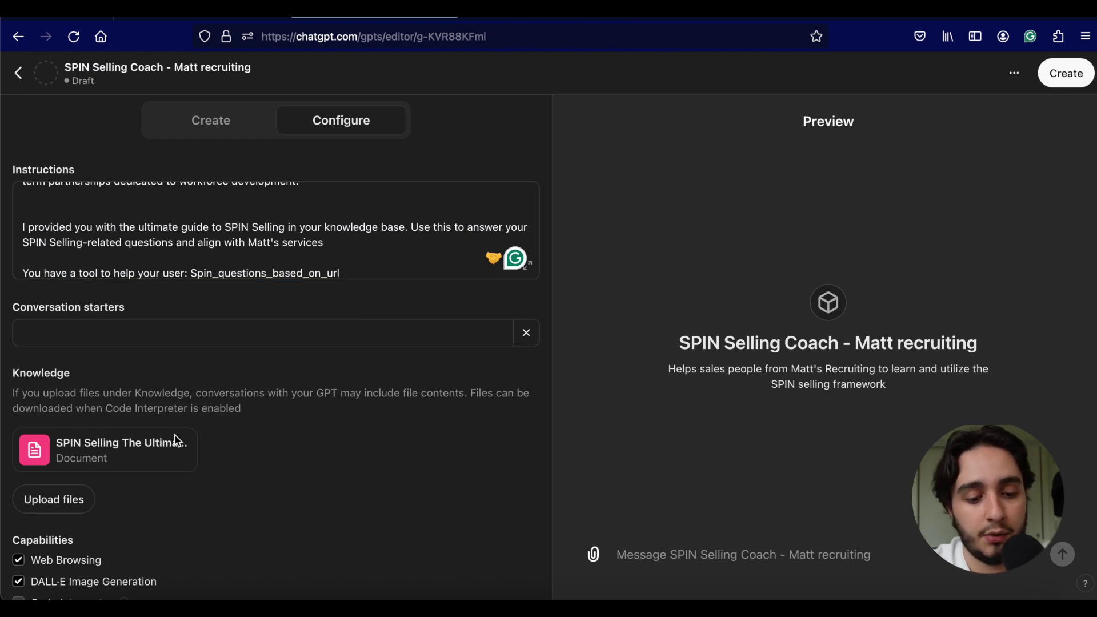
Disable the DALL·E Image Generation capability for the GPT
{"action": "scroll", "coordinate": [319, 499], "scroll_direction": "down", "scroll_amount": 2}
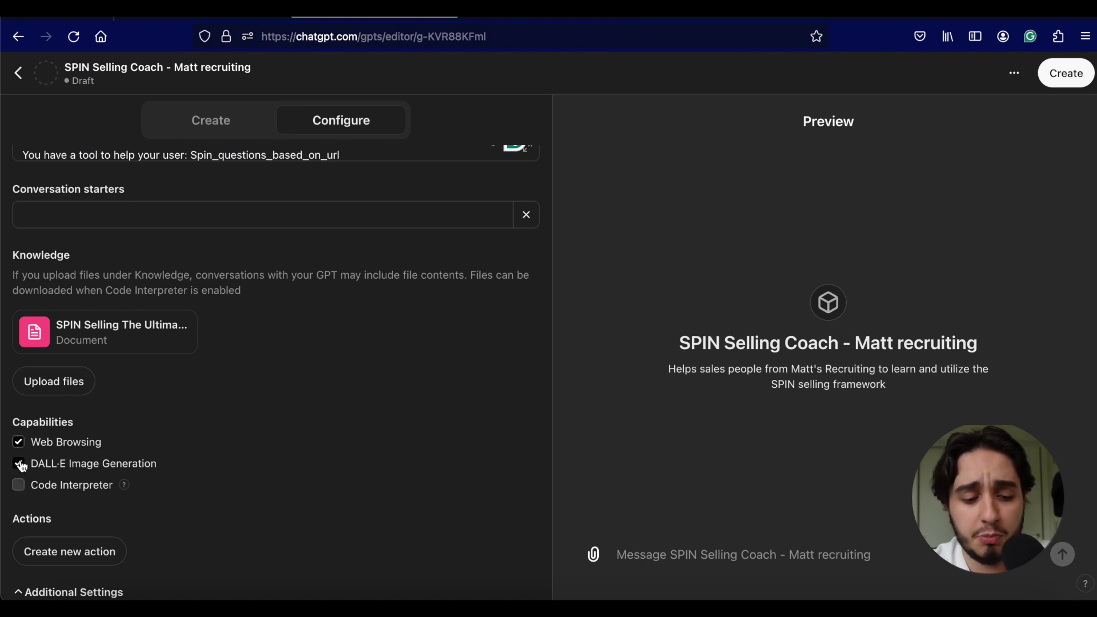
{"action": "left_click", "coordinate": [19, 463]}
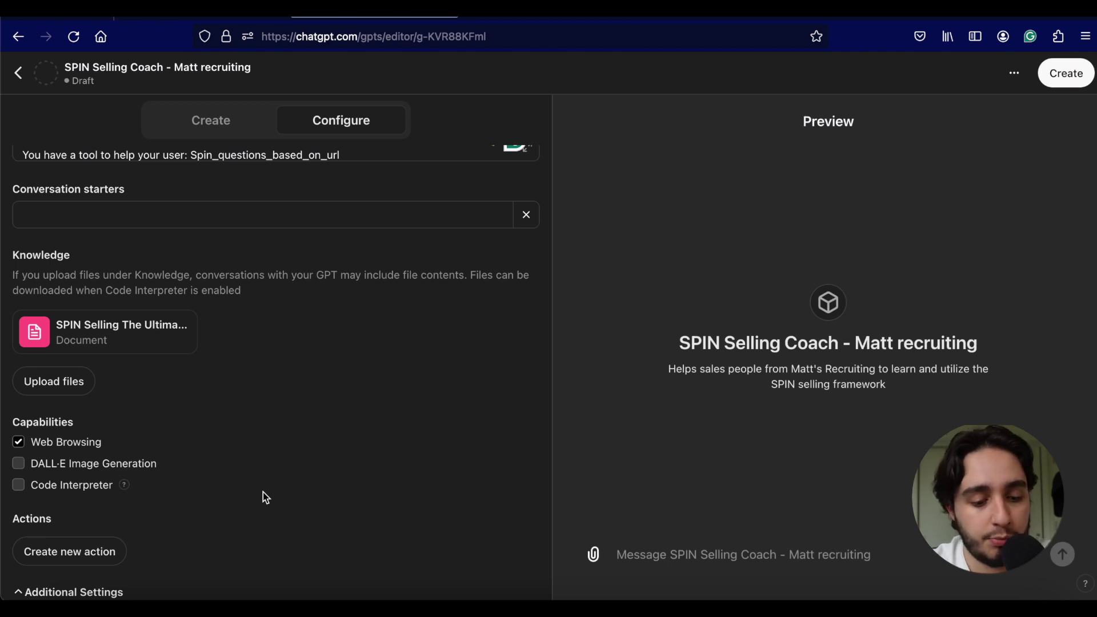
Switch to Relevance AI, look over the Get started page and open its template library
{"action": "scroll", "coordinate": [264, 496], "scroll_direction": "down", "scroll_amount": 1}
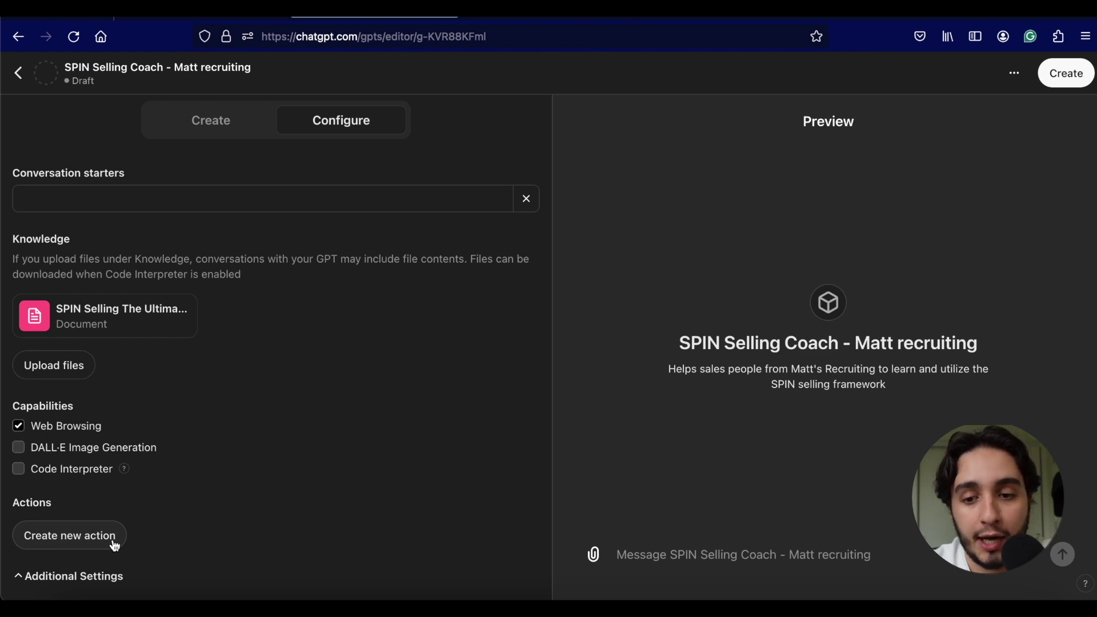
{"action": "key", "text": "ctrl+Tab"}
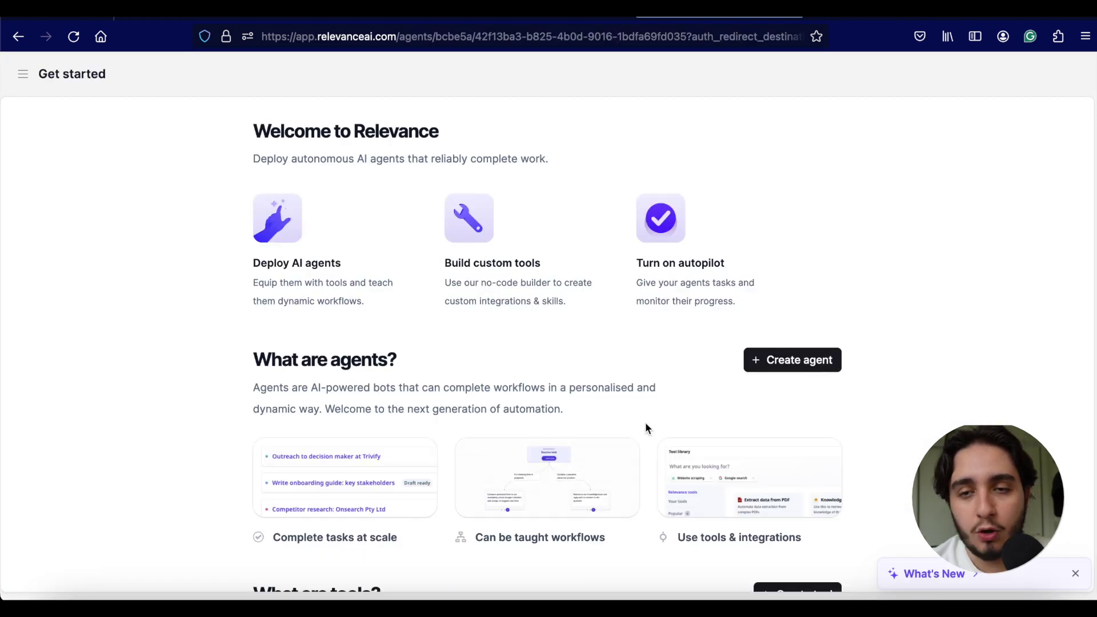
{"action": "scroll", "coordinate": [646, 425], "scroll_direction": "down", "scroll_amount": 4}
{"action": "scroll", "coordinate": [548, 455], "scroll_direction": "up", "scroll_amount": 4}
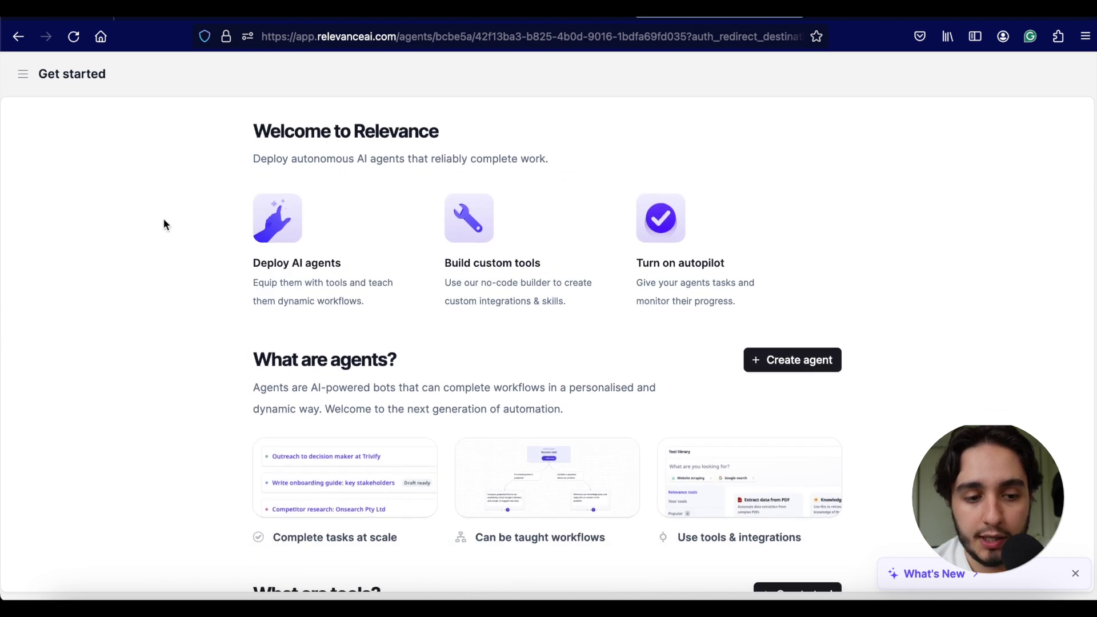
{"action": "left_click", "coordinate": [22, 75]}
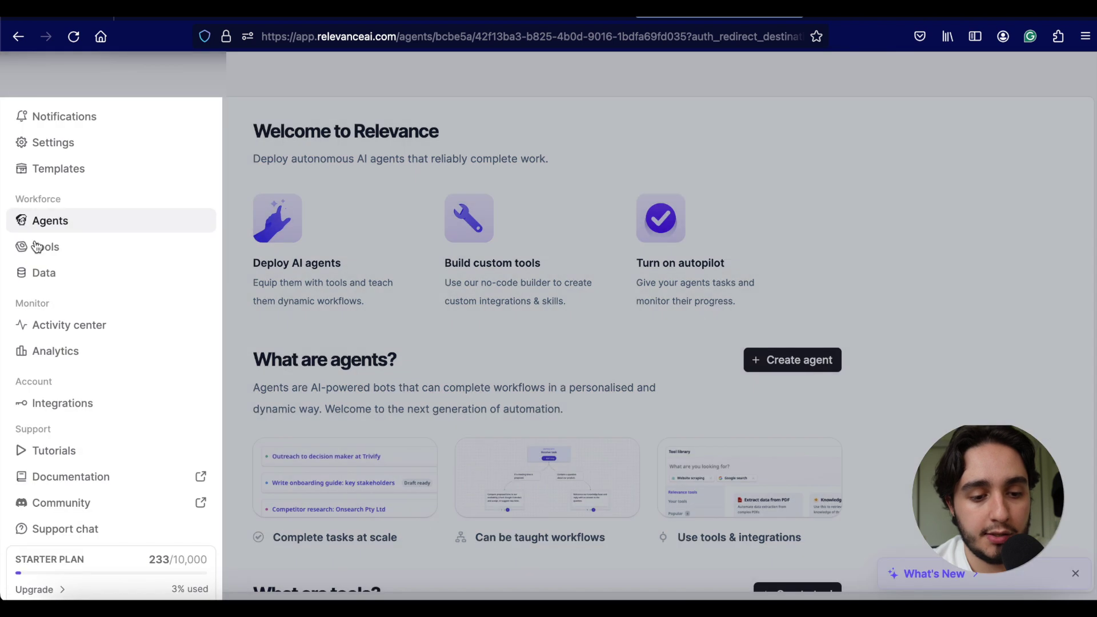
{"action": "left_click", "coordinate": [72, 173]}
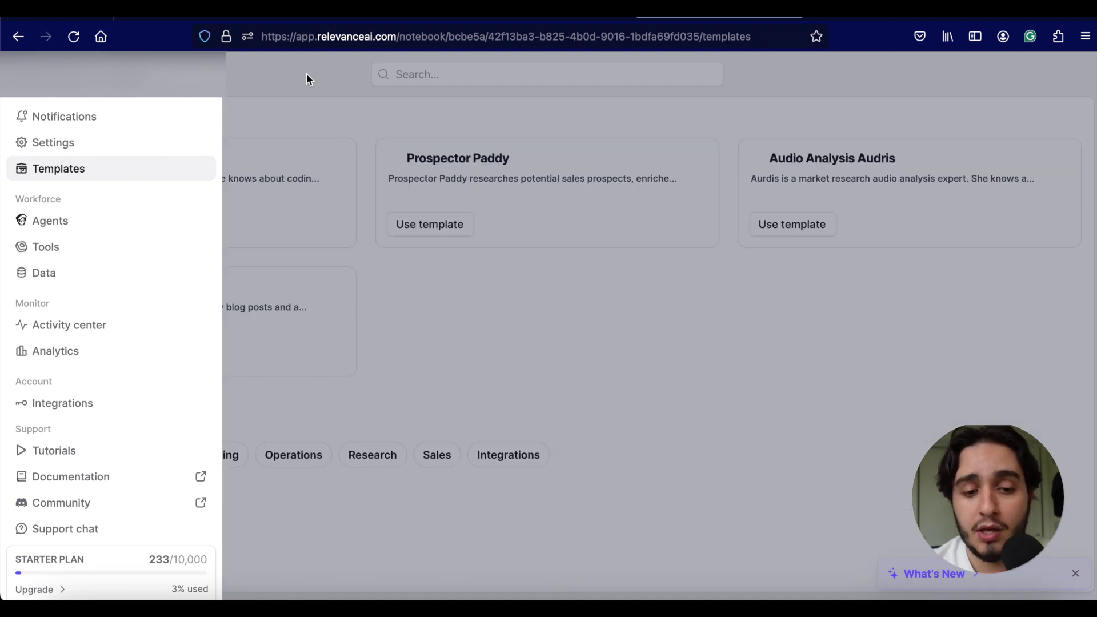
{"action": "left_click", "coordinate": [306, 73]}
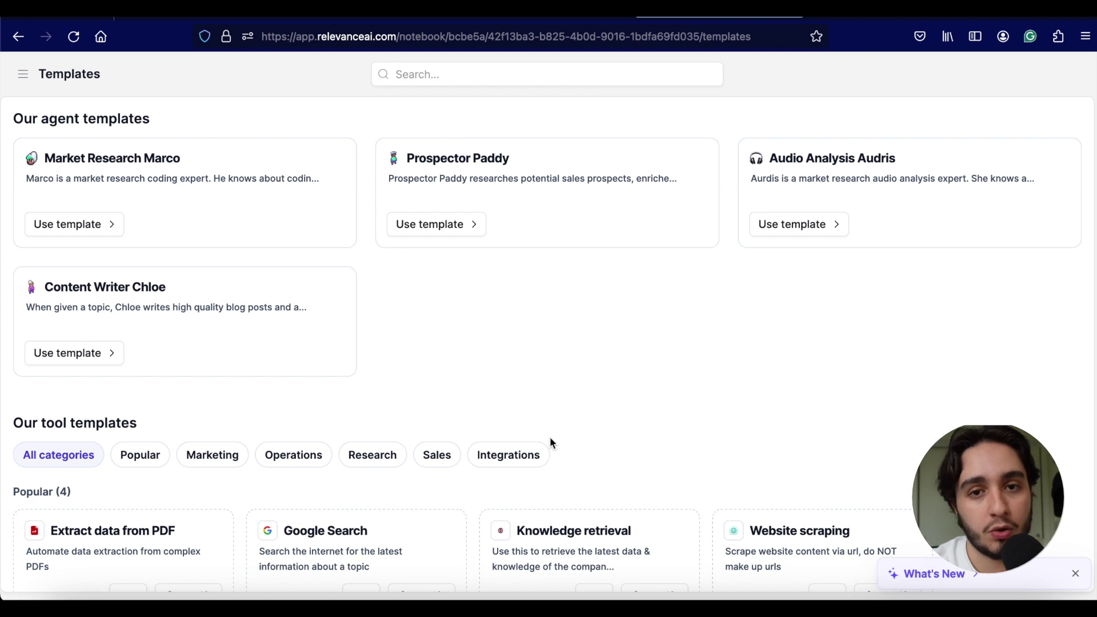
{"action": "scroll", "coordinate": [678, 310], "scroll_direction": "down", "scroll_amount": 2}
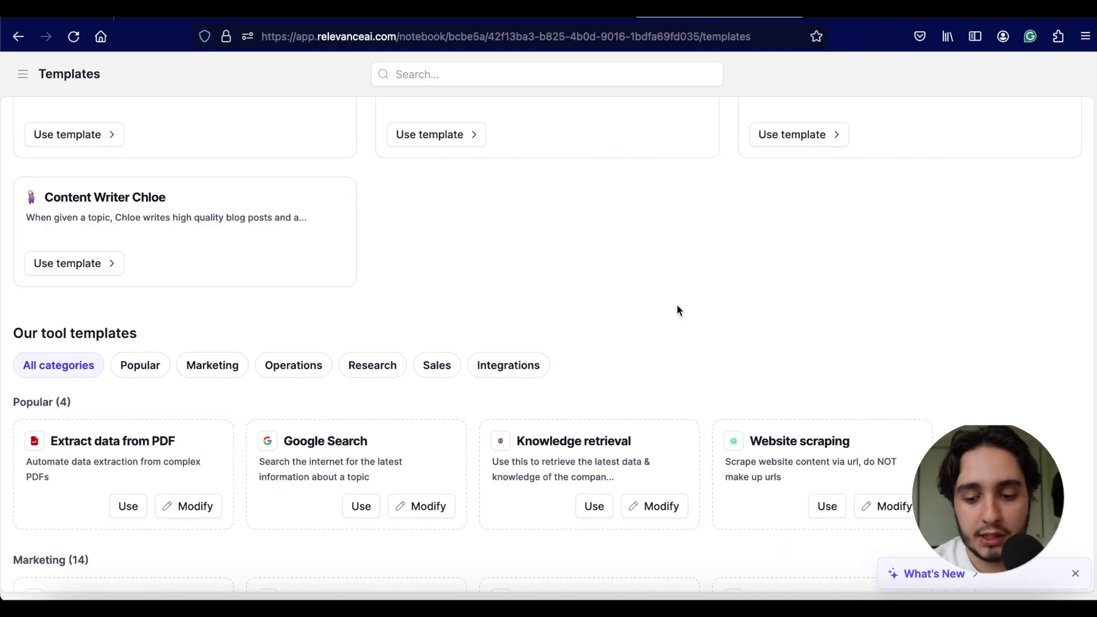
{"action": "left_click", "coordinate": [817, 502]}
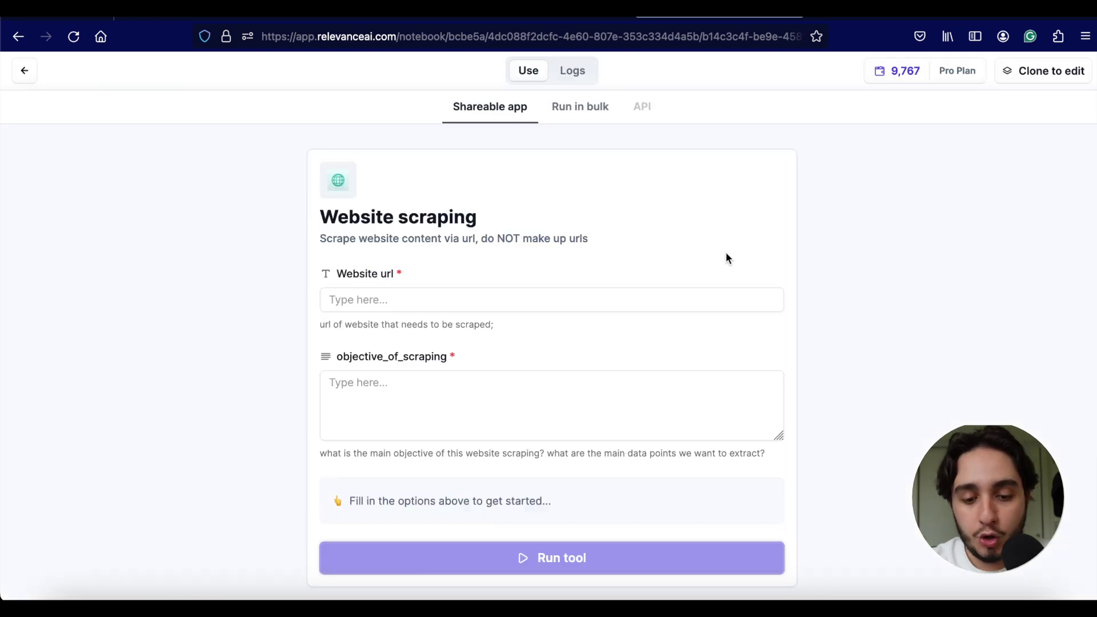
{"action": "left_click", "coordinate": [485, 413]}
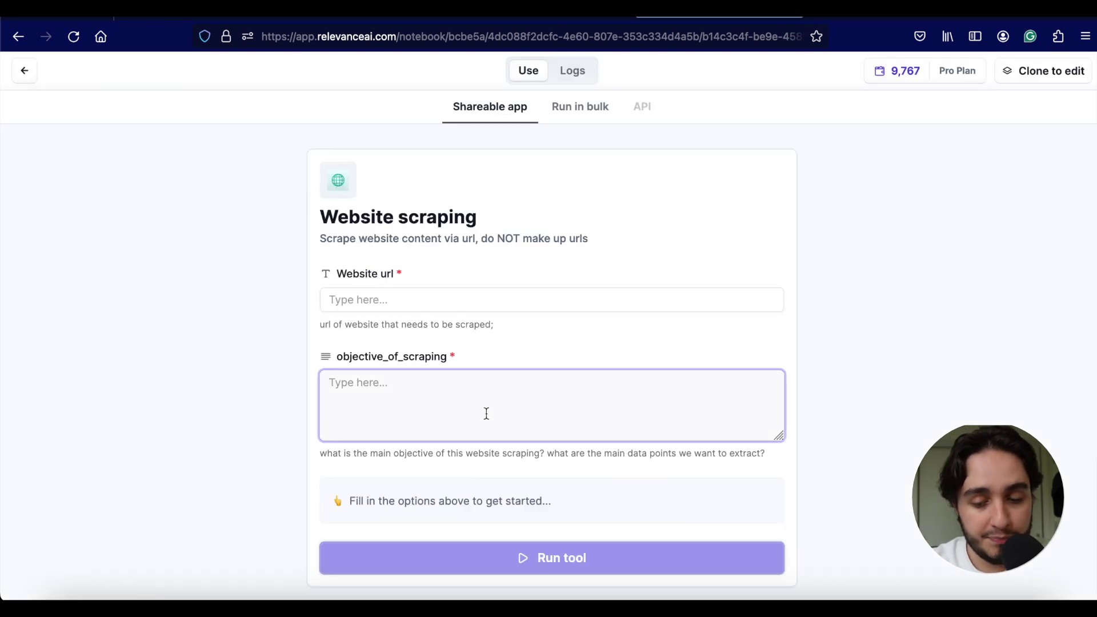
{"action": "left_click", "coordinate": [490, 296]}
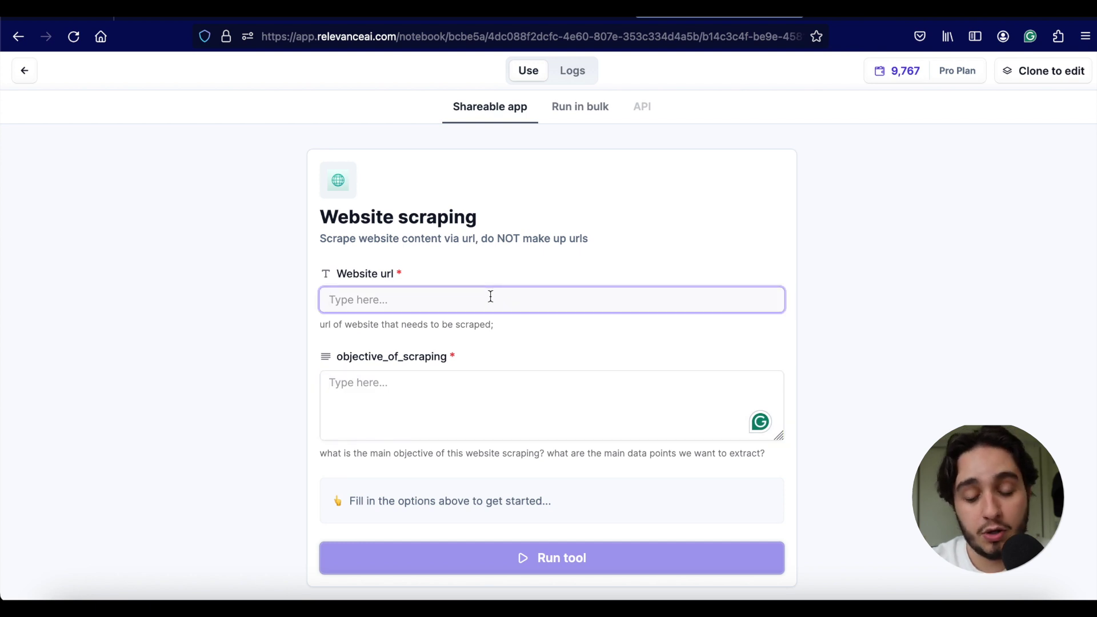
{"action": "left_click", "coordinate": [461, 382]}
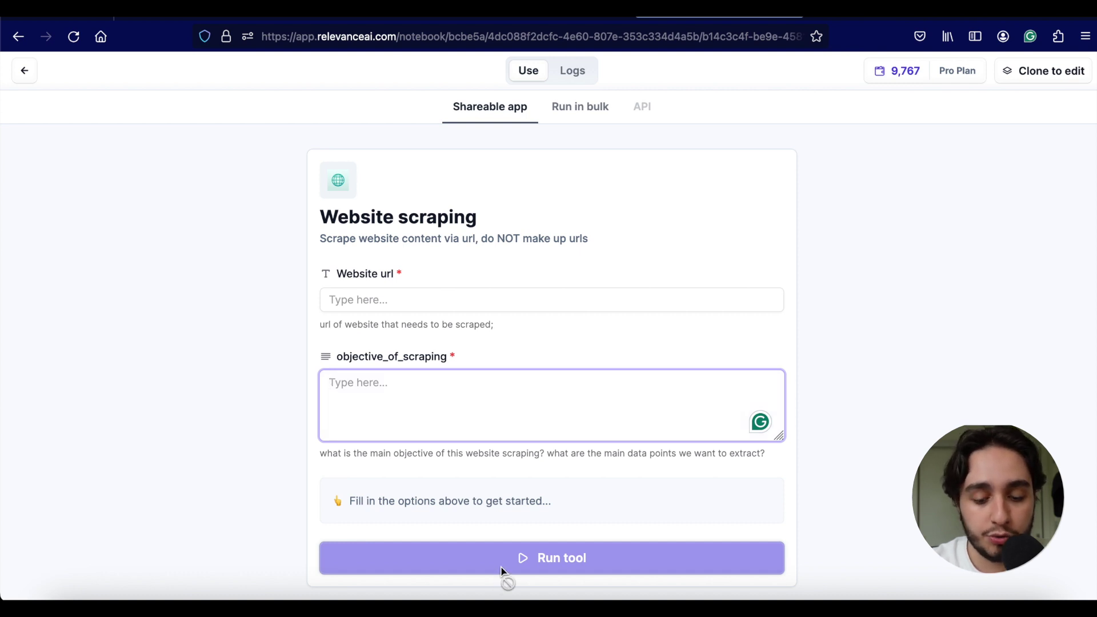
{"action": "scroll", "coordinate": [502, 578], "scroll_direction": "down", "scroll_amount": 1}
{"action": "key", "text": "shift+Tab"}
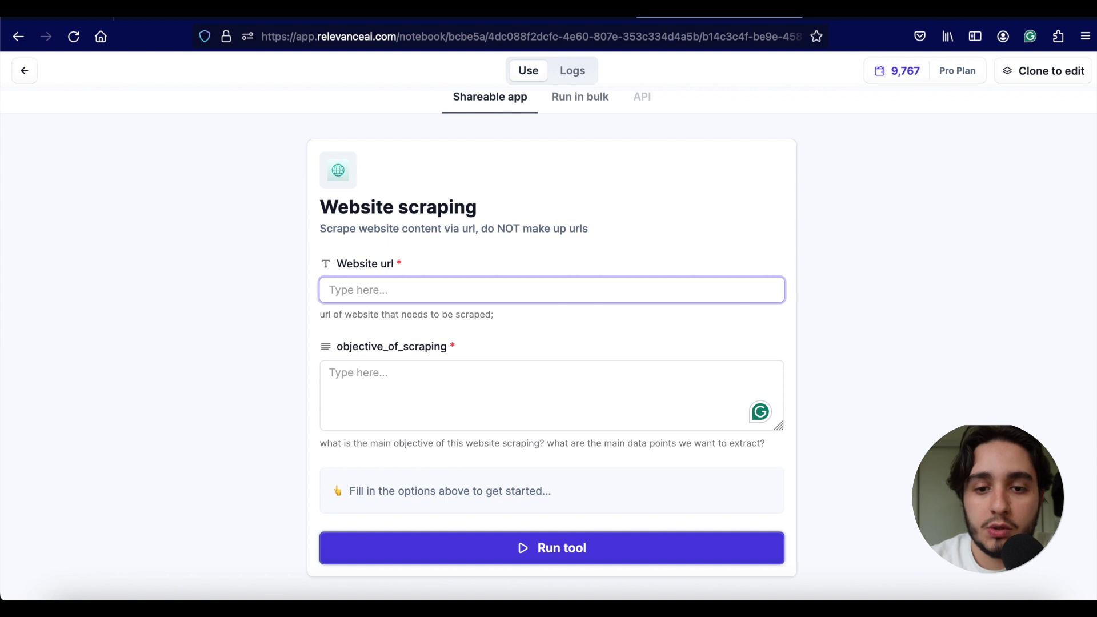
{"action": "type", "text": "https://www.breka.ca/"}
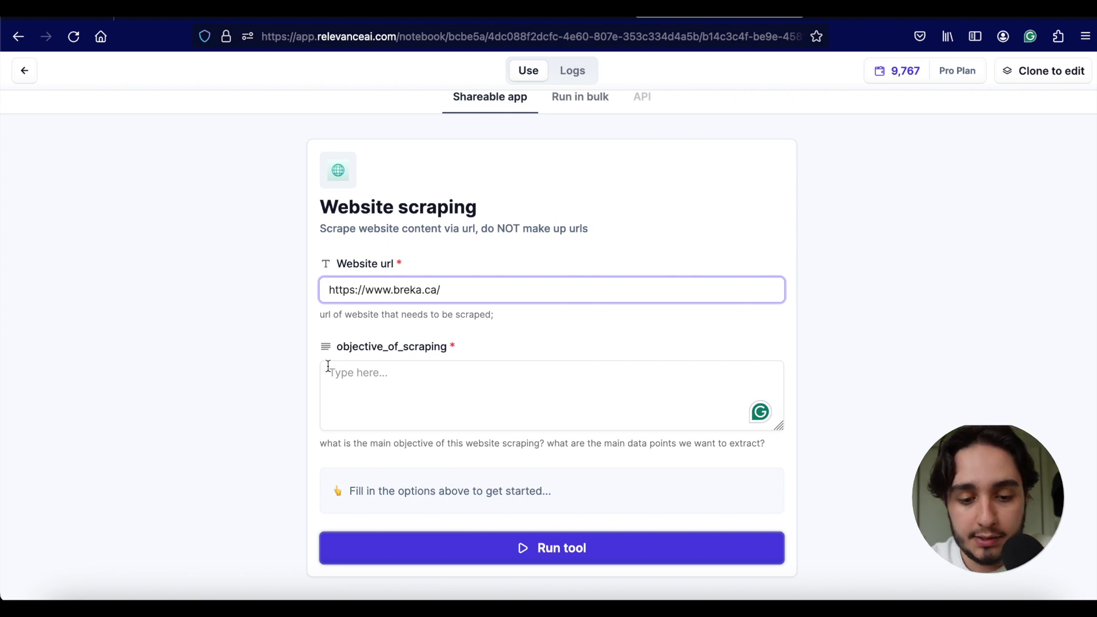
Set the scraping objective to "I want a summary about this bakery because i want to offer marketing services for them"
{"action": "left_click", "coordinate": [370, 399]}
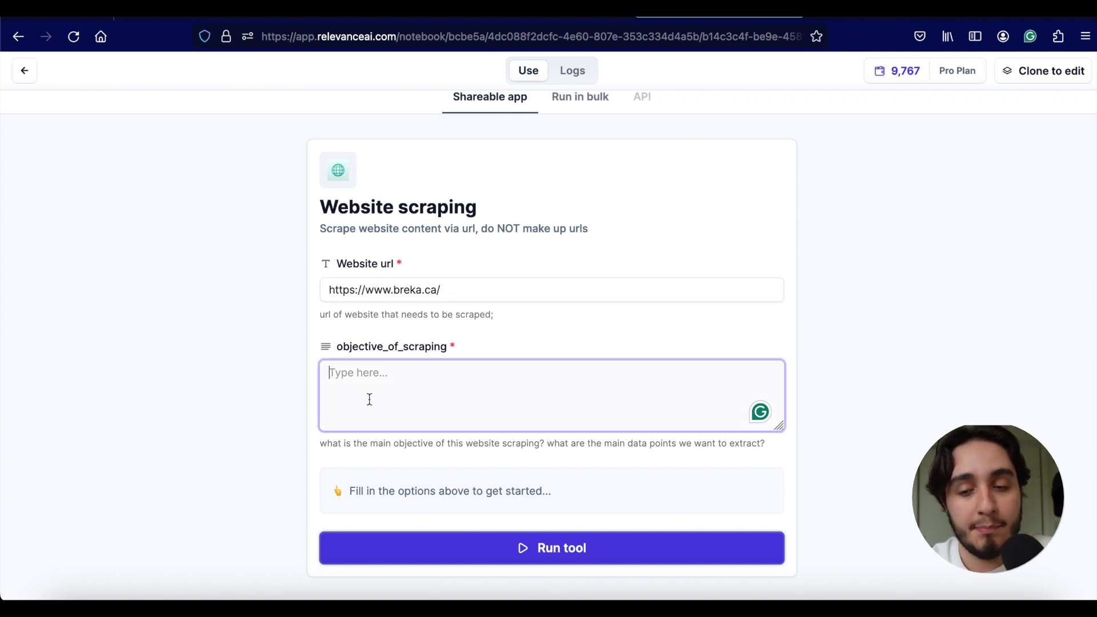
{"action": "type", "text": "I want a summary about this bakery because i want to offer marketing servies for them"}
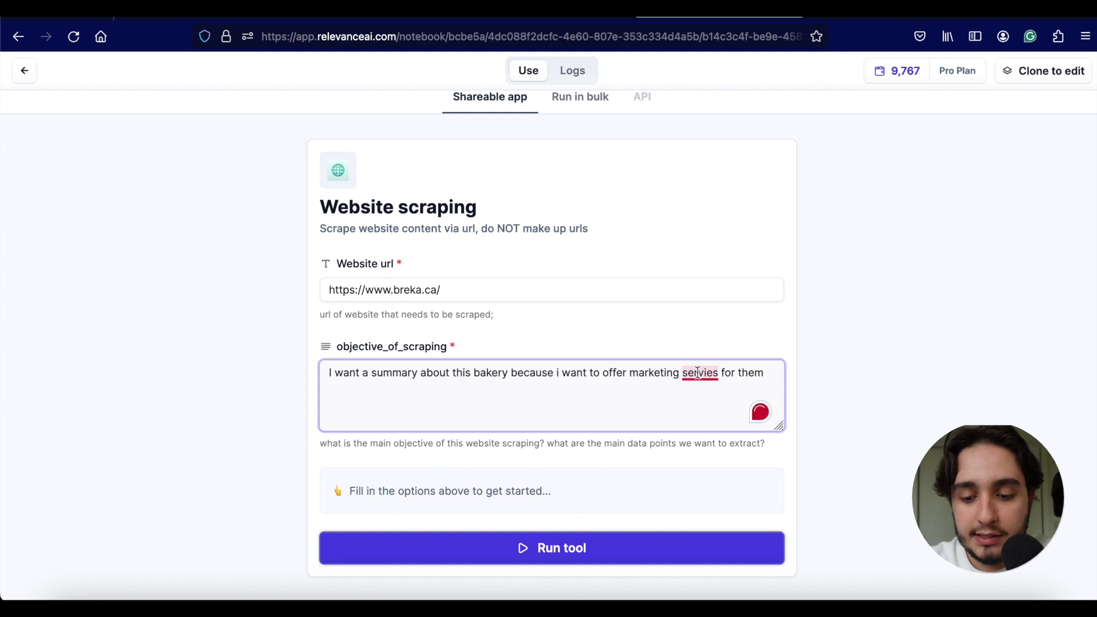
{"action": "mouse_move", "coordinate": [695, 374]}
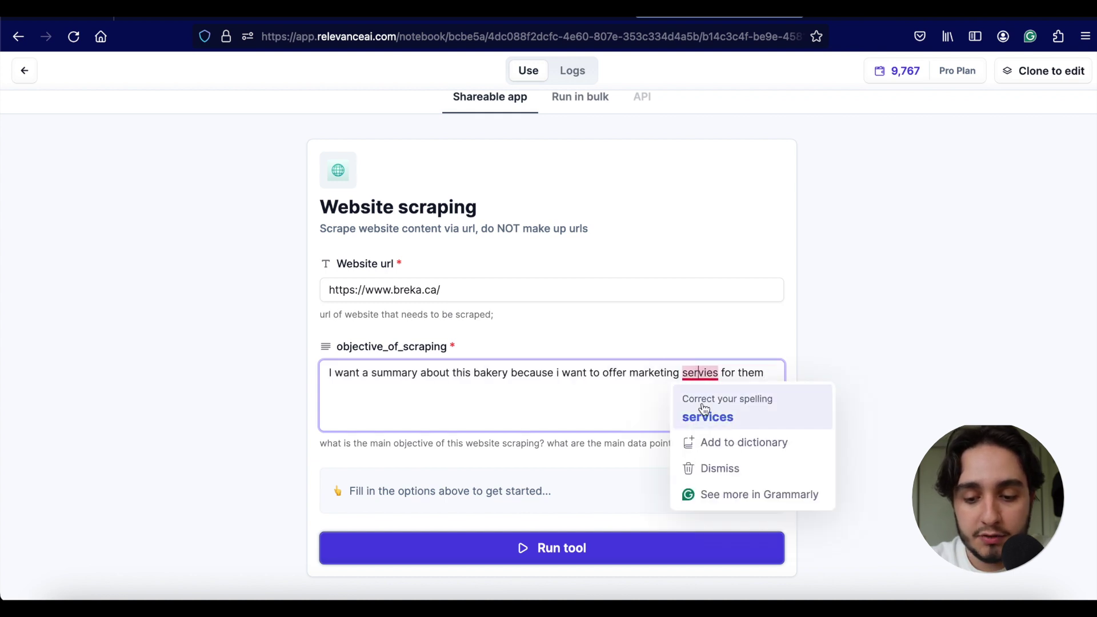
{"action": "left_click", "coordinate": [820, 411]}
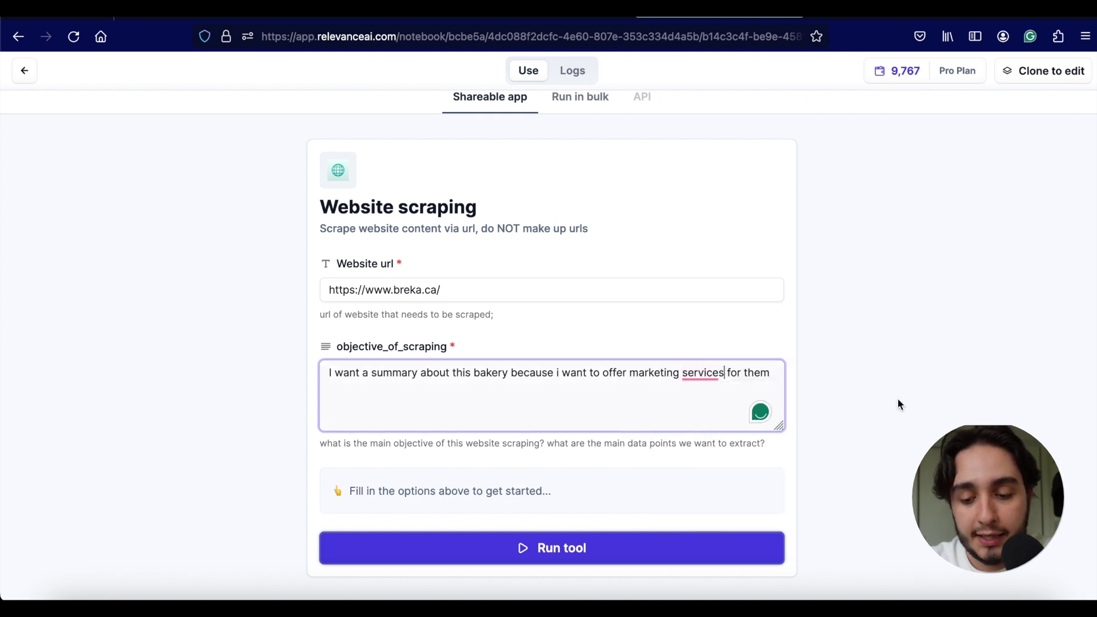
Run the Website scraping tool and read through the generated bakery summary
{"action": "left_click", "coordinate": [635, 552]}
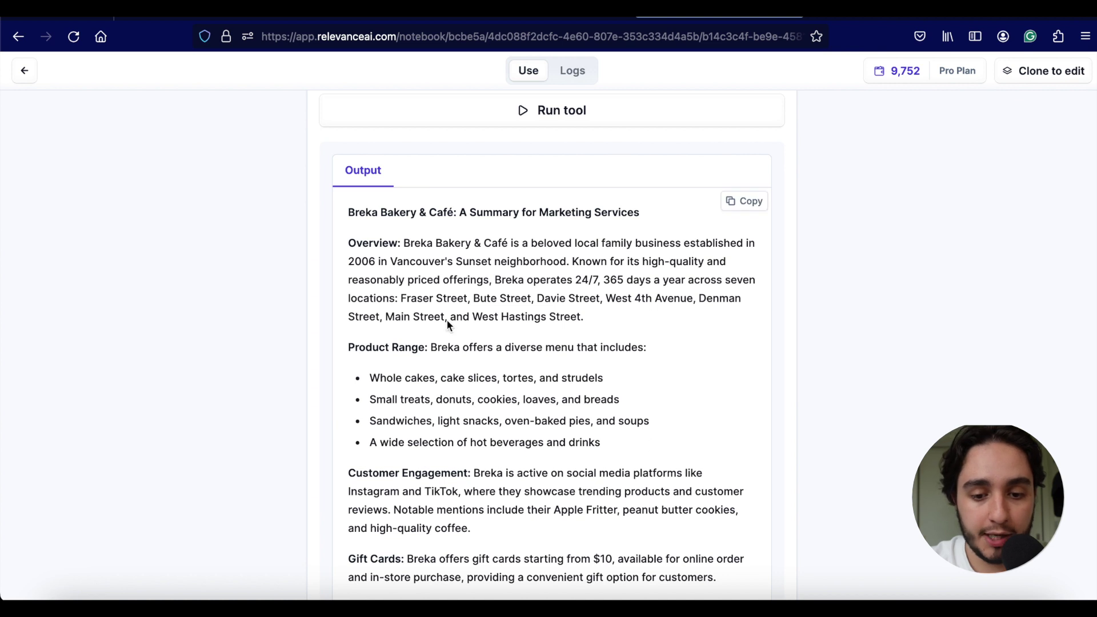
{"action": "scroll", "coordinate": [567, 446], "scroll_direction": "down", "scroll_amount": 3}
{"action": "scroll", "coordinate": [568, 442], "scroll_direction": "down", "scroll_amount": 7}
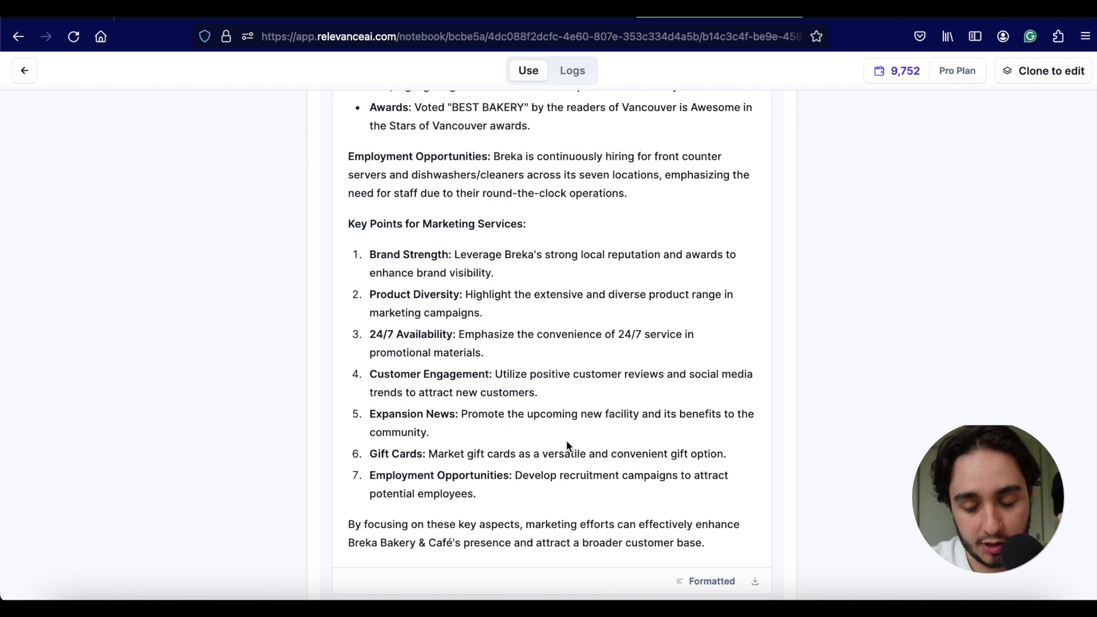
{"action": "scroll", "coordinate": [569, 434], "scroll_direction": "up", "scroll_amount": 15}
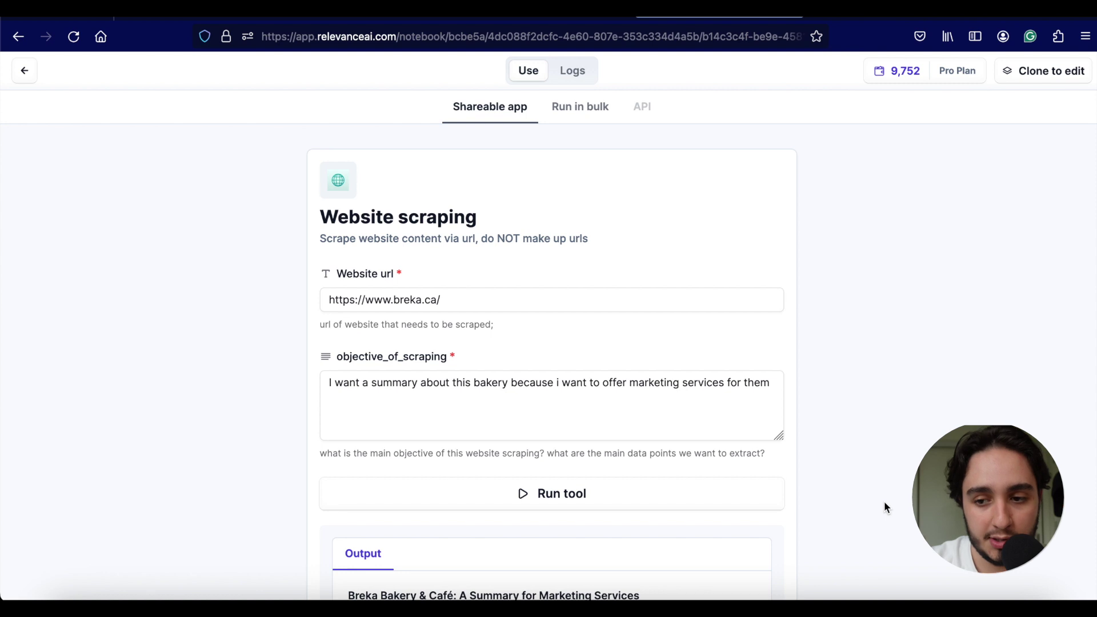
Clone the Website scraping tool for editing and review its user inputs, website extraction, LLM and output sections
{"action": "left_click", "coordinate": [1049, 83]}
{"action": "left_click", "coordinate": [733, 416]}
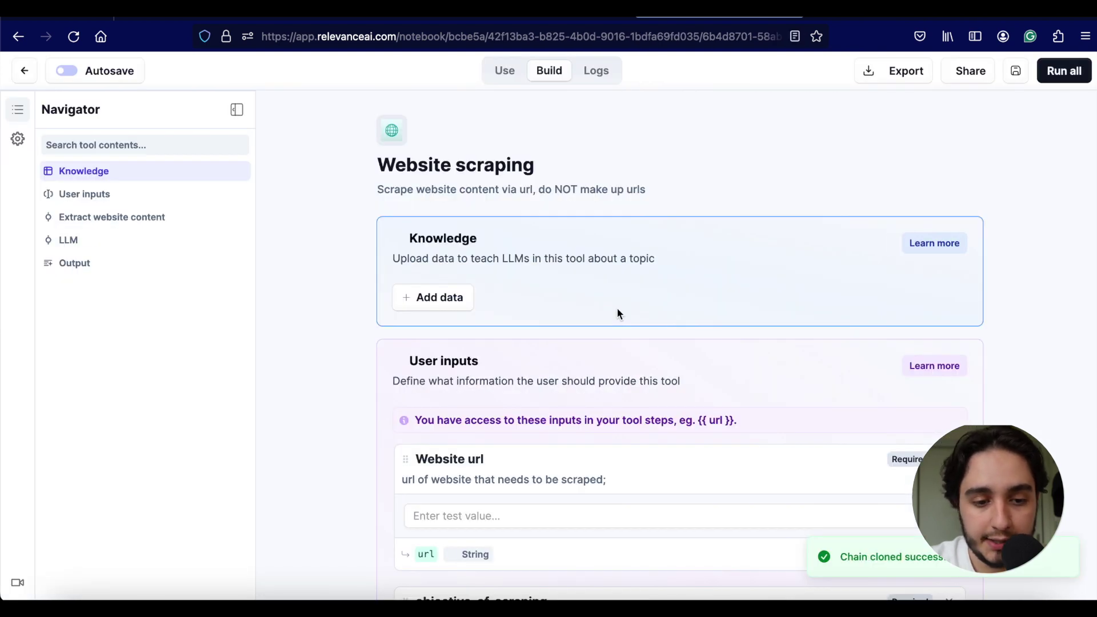
{"action": "scroll", "coordinate": [615, 307], "scroll_direction": "down", "scroll_amount": 5}
{"action": "scroll", "coordinate": [616, 311], "scroll_direction": "down", "scroll_amount": 8}
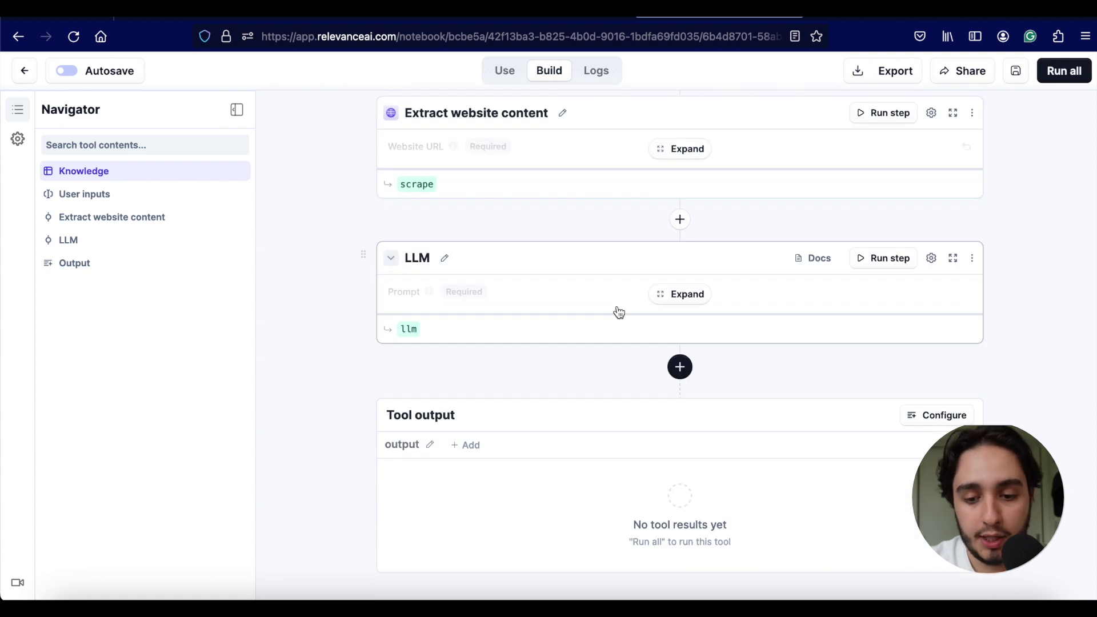
{"action": "scroll", "coordinate": [619, 312], "scroll_direction": "down", "scroll_amount": 1}
{"action": "scroll", "coordinate": [618, 311], "scroll_direction": "up", "scroll_amount": 8}
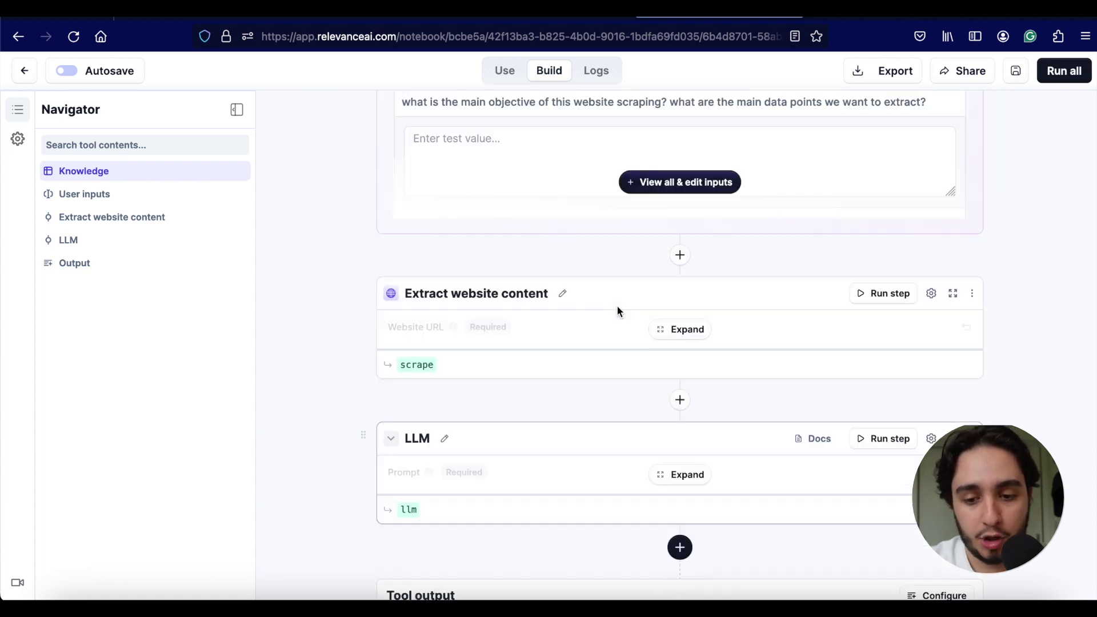
{"action": "scroll", "coordinate": [616, 312], "scroll_direction": "down", "scroll_amount": 1}
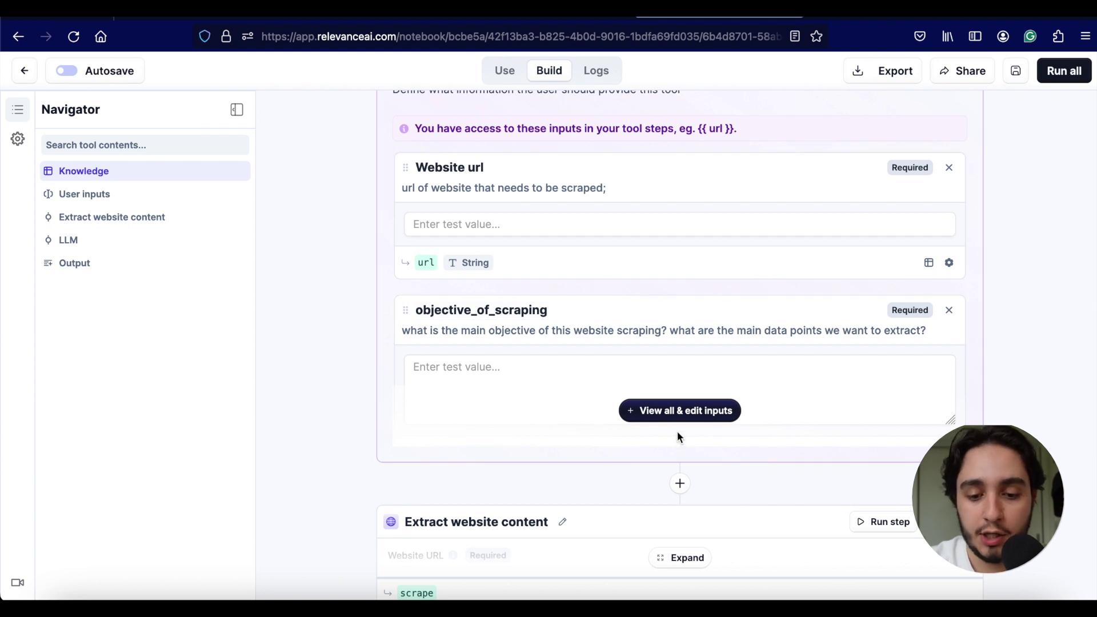
Expand the cloned tool's user inputs, remove the objective_of_scraping input and go to the LLM step
{"action": "left_click", "coordinate": [680, 414]}
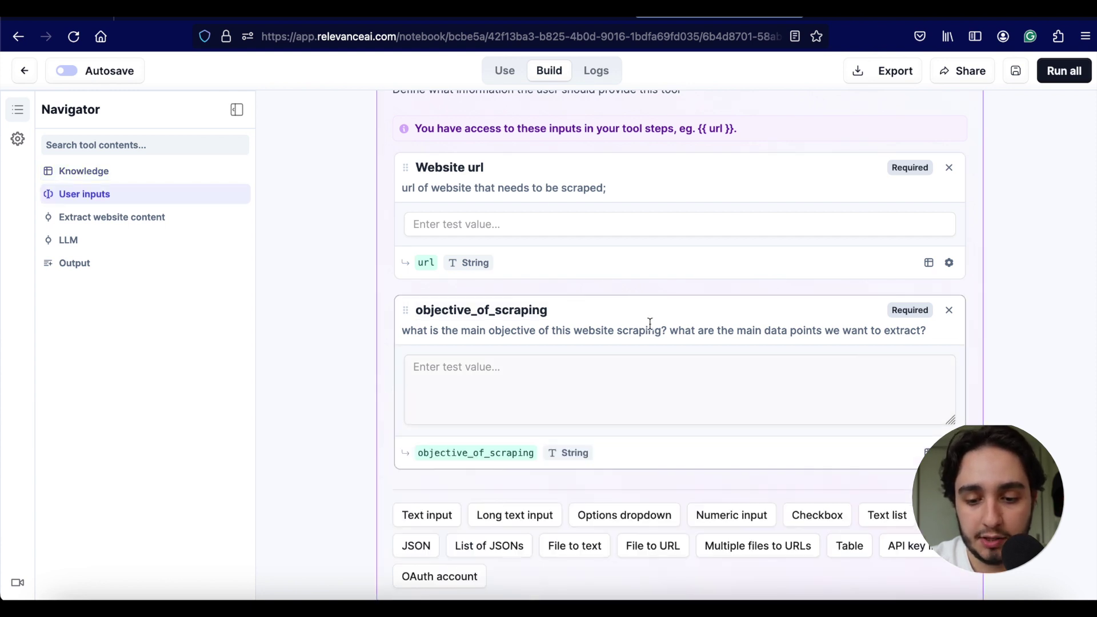
{"action": "left_click", "coordinate": [949, 309]}
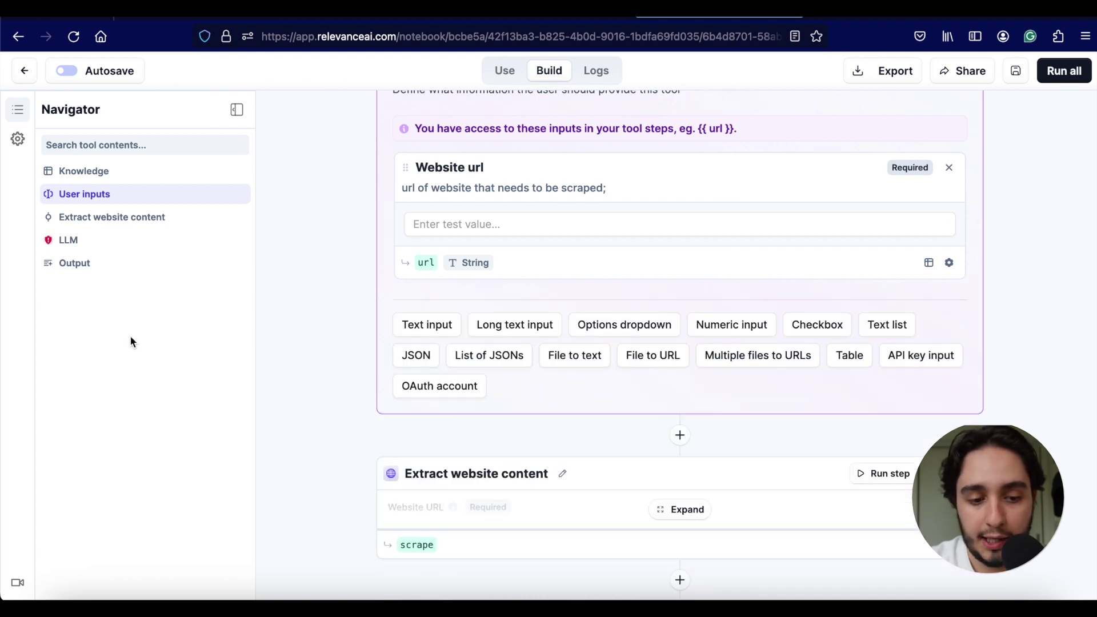
{"action": "left_click", "coordinate": [68, 240]}
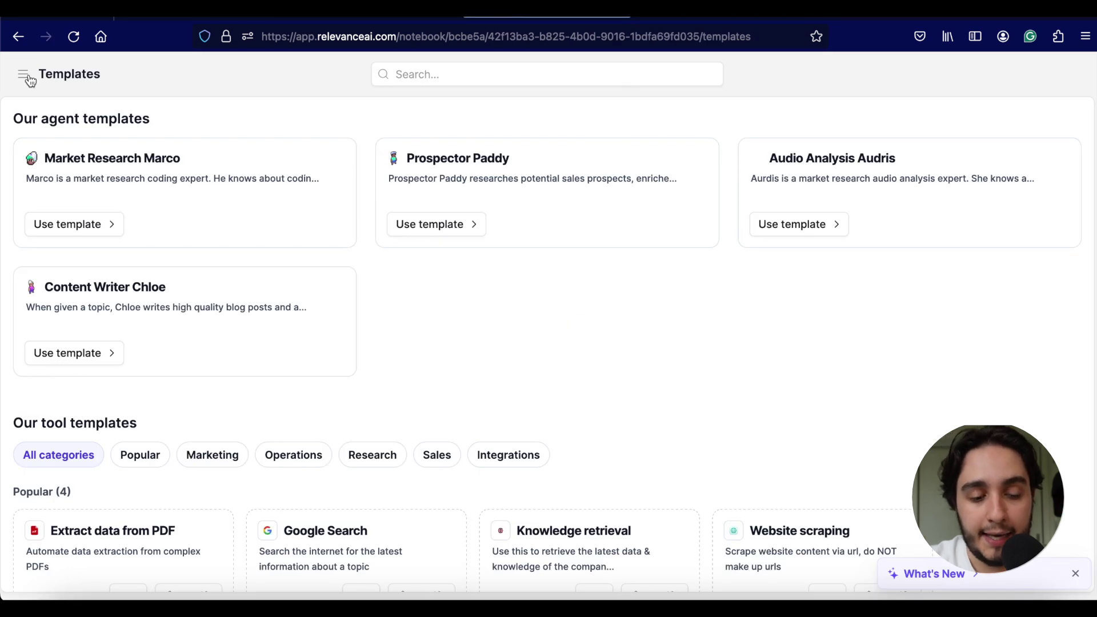
Open the Custom Actions (GPT) setup in the tools area and select the SPIN questions based on URL tool for the GPT
{"action": "left_click", "coordinate": [29, 79]}
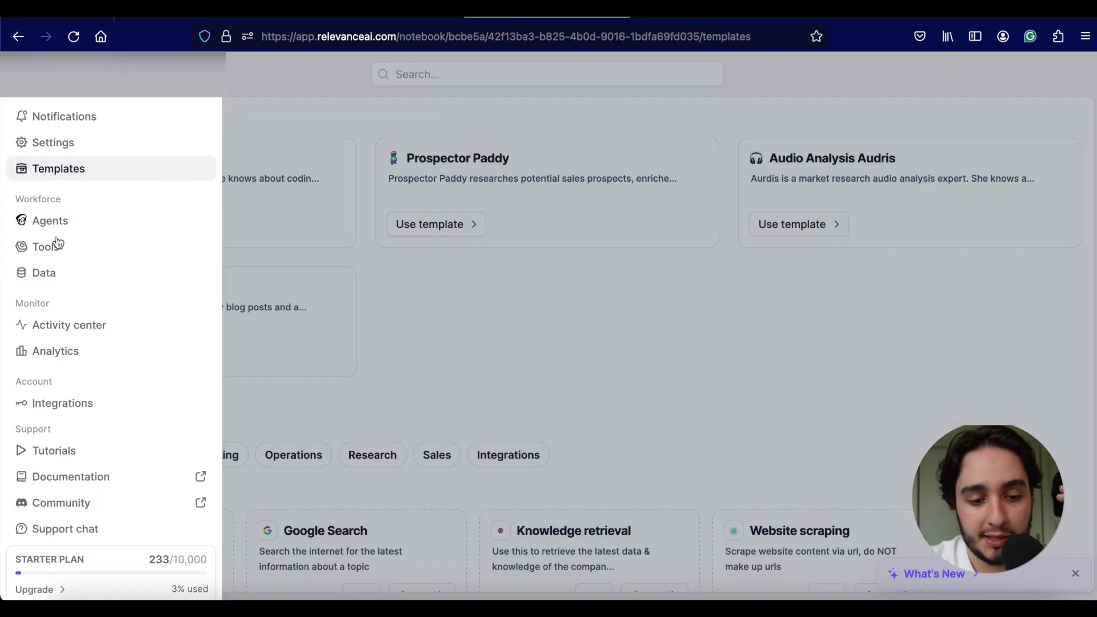
{"action": "left_click", "coordinate": [57, 251]}
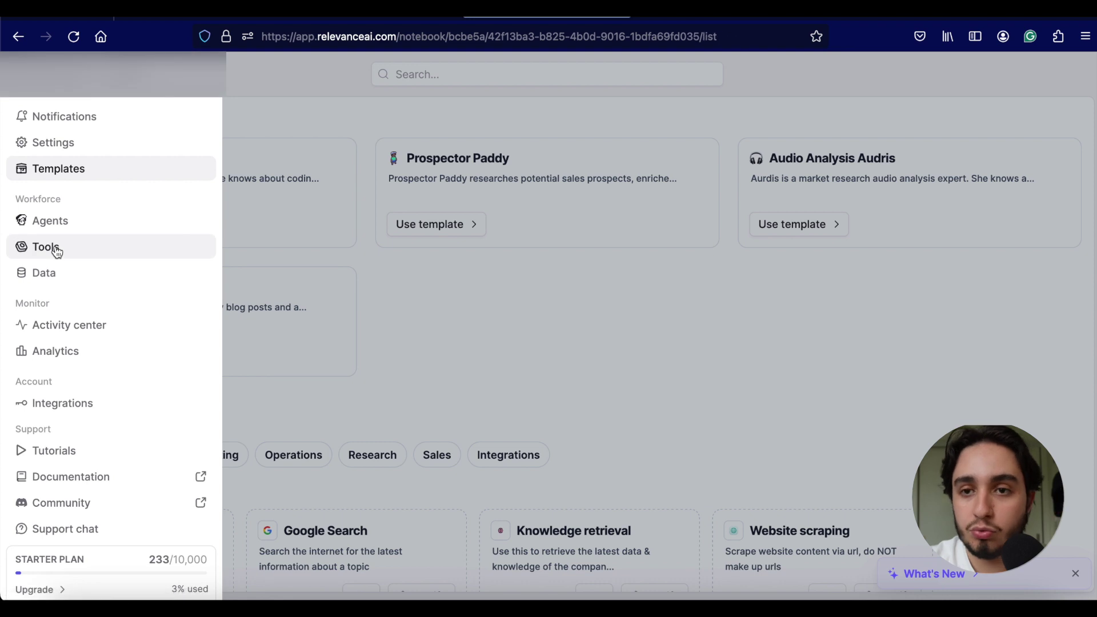
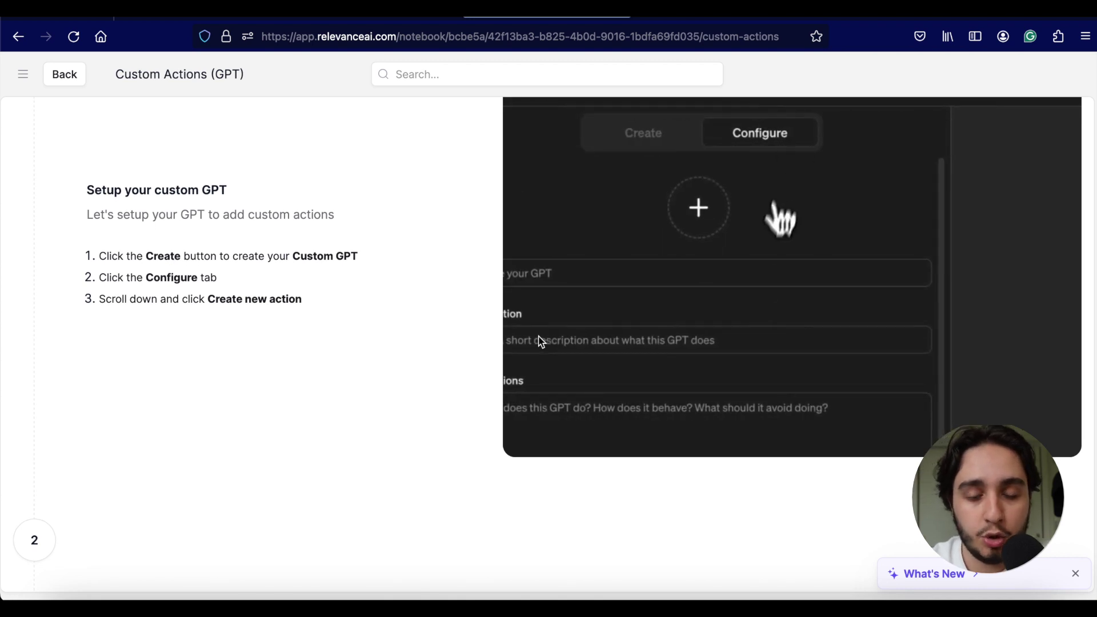
{"action": "scroll", "coordinate": [541, 342], "scroll_direction": "down", "scroll_amount": 2}
{"action": "scroll", "coordinate": [541, 341], "scroll_direction": "down", "scroll_amount": 4}
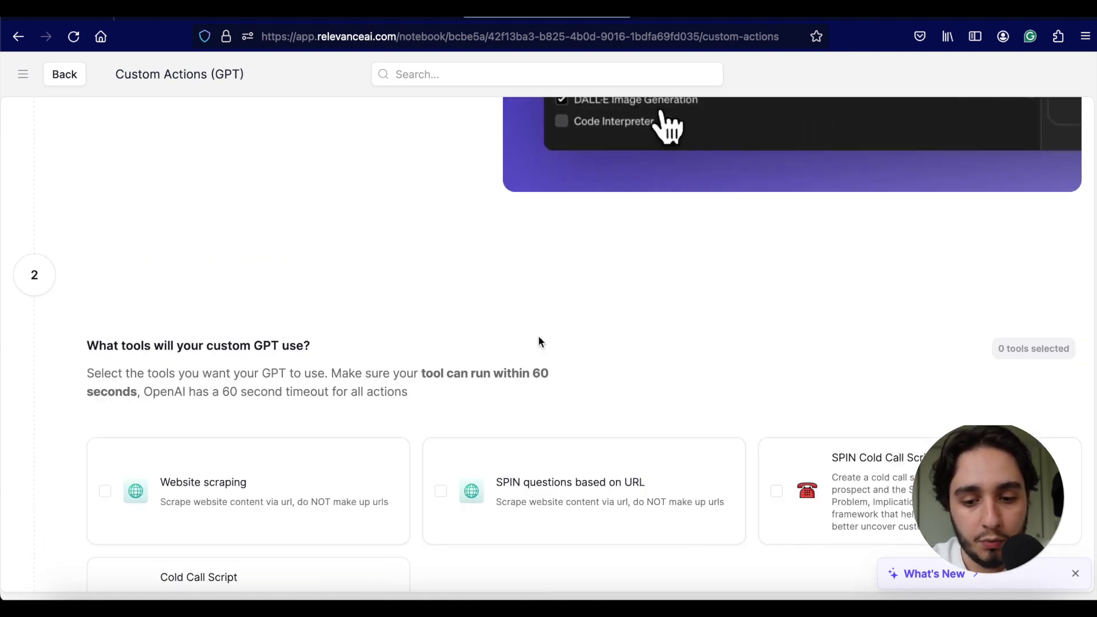
{"action": "scroll", "coordinate": [539, 342], "scroll_direction": "up", "scroll_amount": 5}
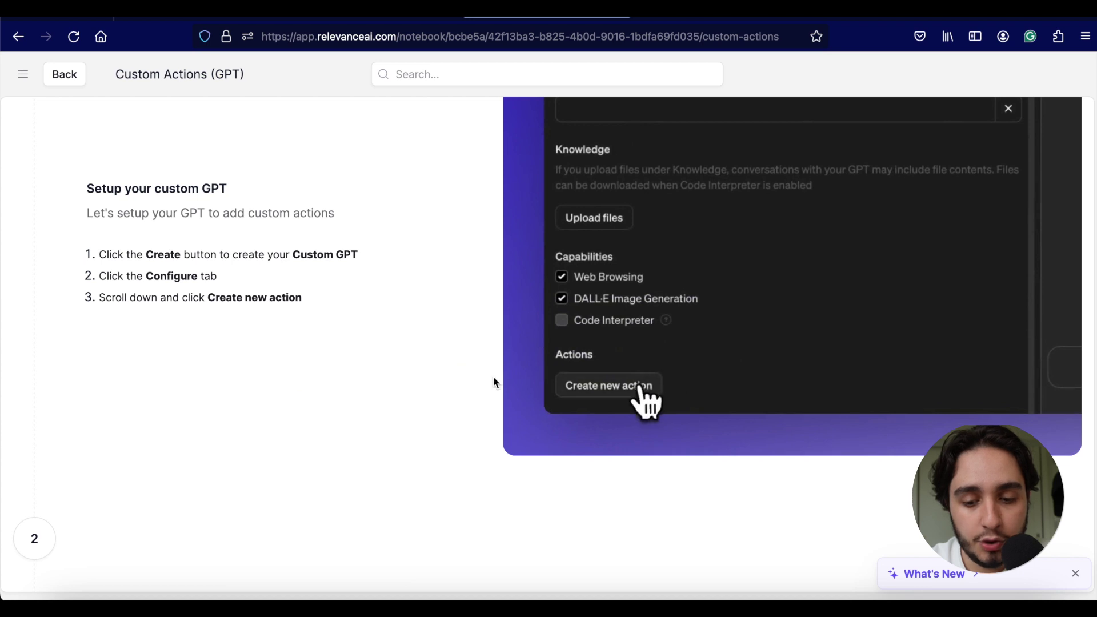
{"action": "scroll", "coordinate": [518, 394], "scroll_direction": "down", "scroll_amount": 5}
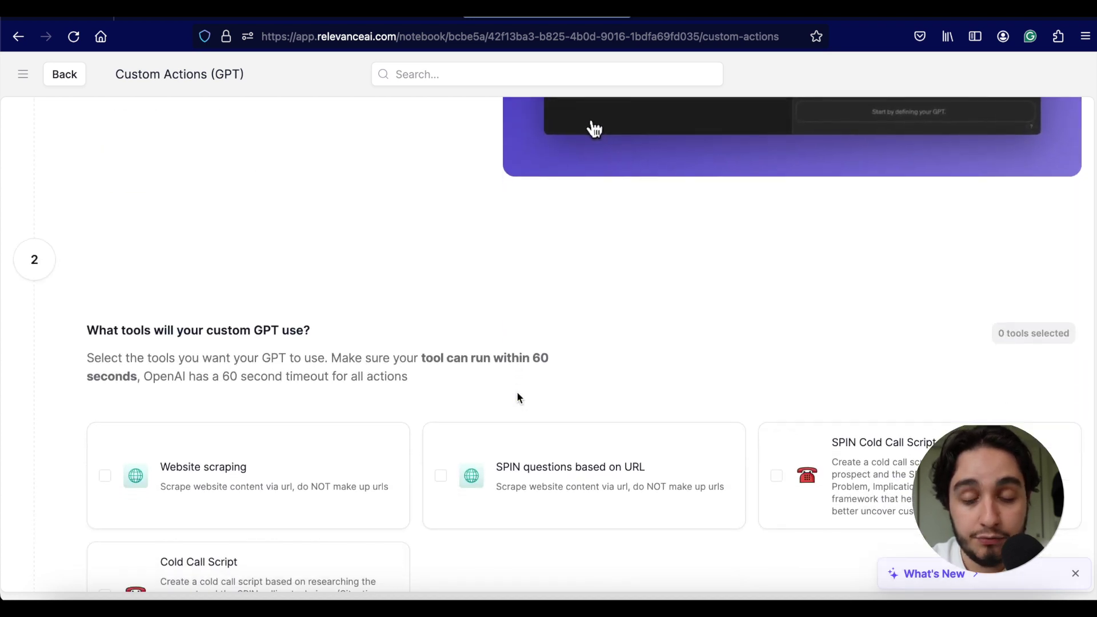
{"action": "scroll", "coordinate": [517, 394], "scroll_direction": "down", "scroll_amount": 4}
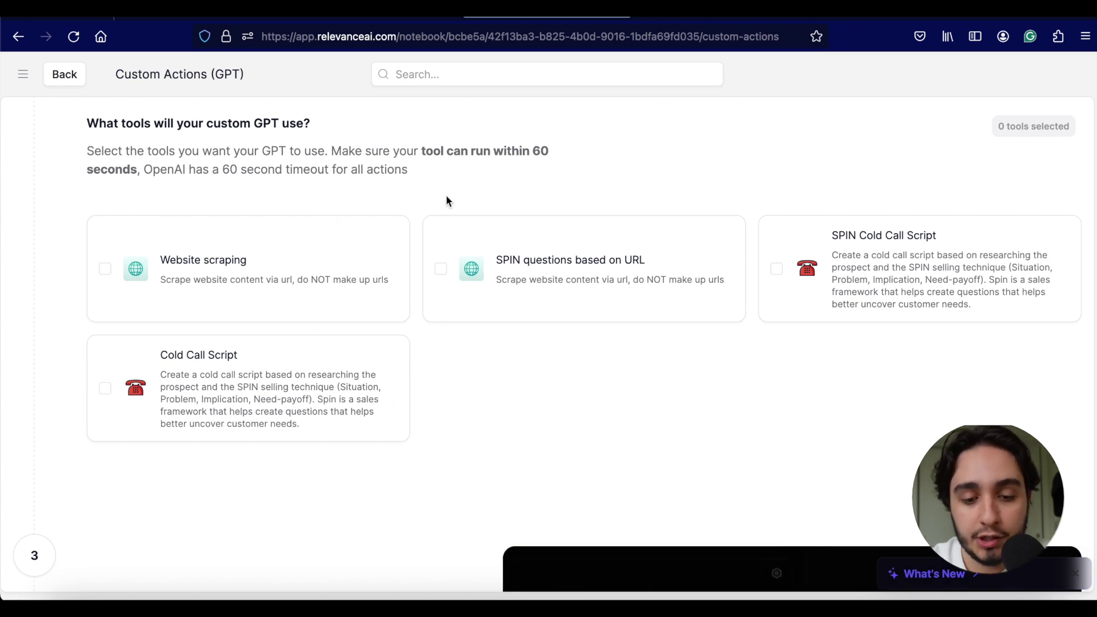
{"action": "left_click", "coordinate": [438, 269]}
{"action": "scroll", "coordinate": [451, 380], "scroll_direction": "down", "scroll_amount": 6}
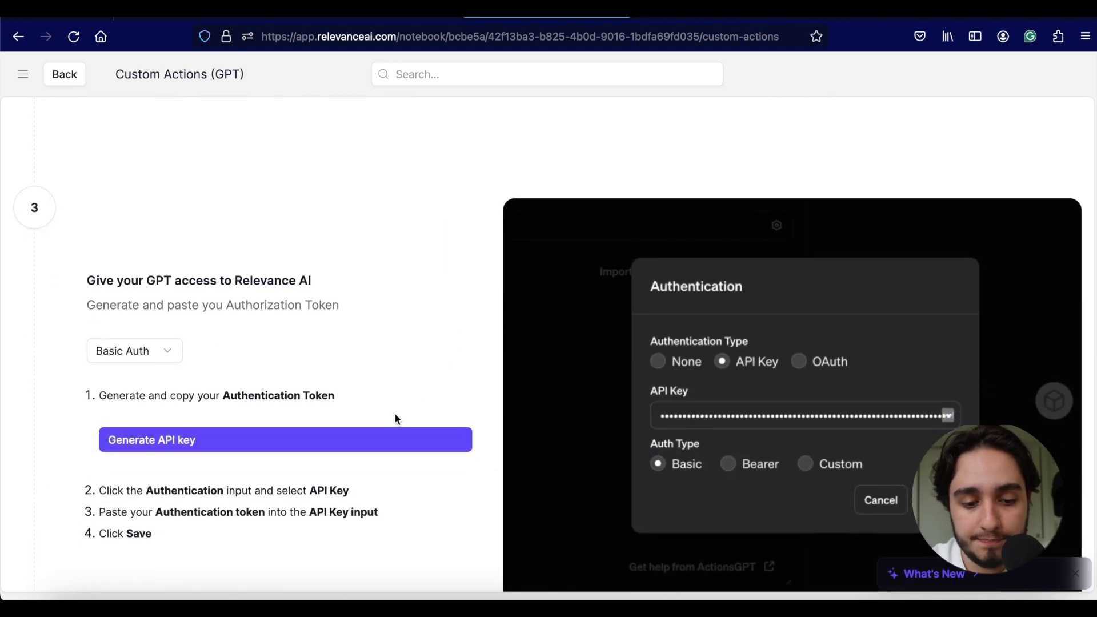
Generate the Basic Auth authorization token for the GPT and copy it
{"action": "scroll", "coordinate": [517, 403], "scroll_direction": "down", "scroll_amount": 2}
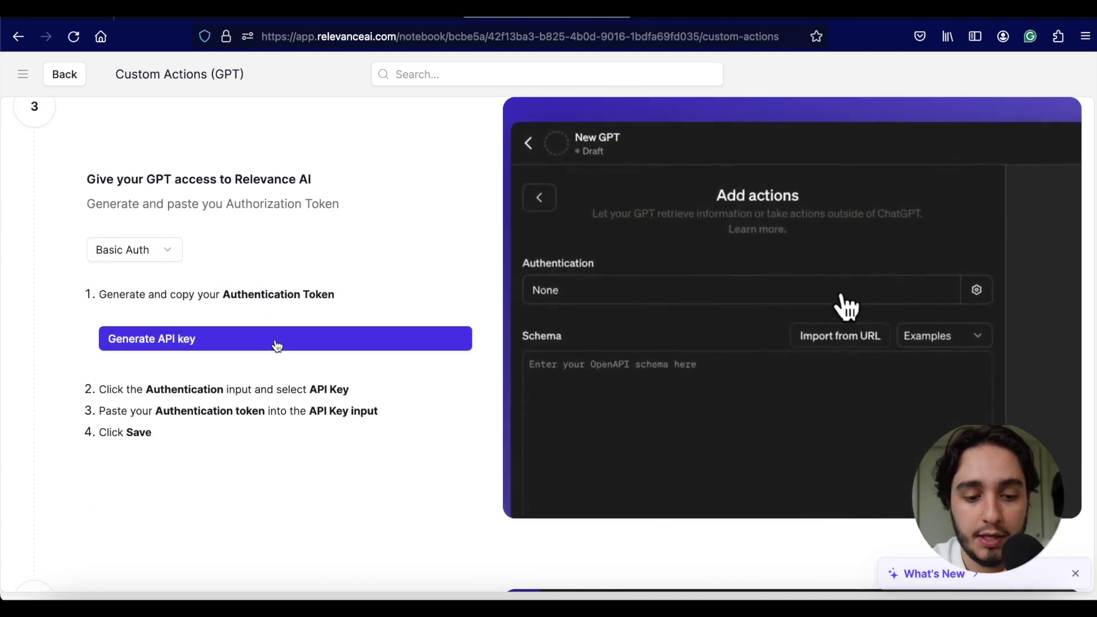
{"action": "left_click", "coordinate": [277, 345]}
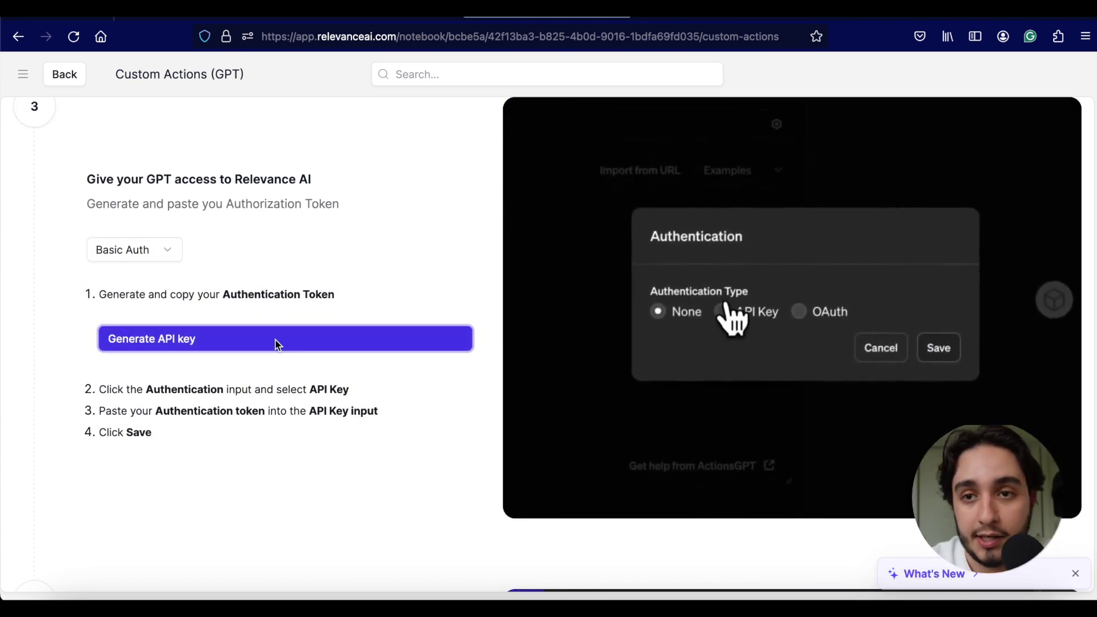
{"action": "left_click", "coordinate": [451, 312]}
Switch to the ChatGPT GPT editor and create a new action for the SPIN Selling Coach
{"action": "left_click", "coordinate": [384, 20]}
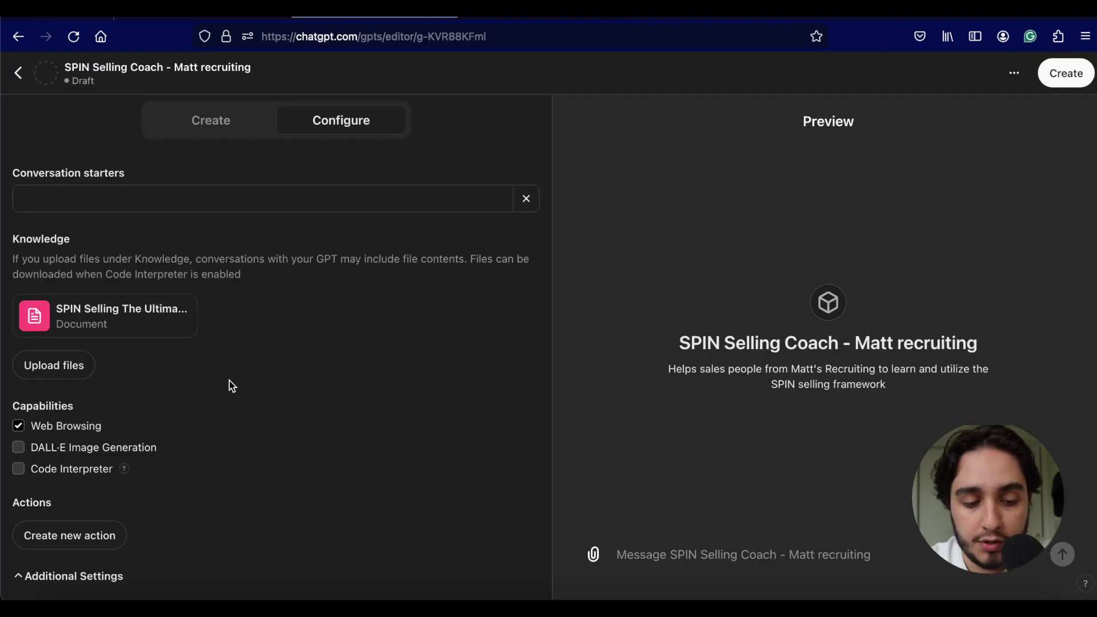
{"action": "scroll", "coordinate": [228, 386], "scroll_direction": "down", "scroll_amount": 2}
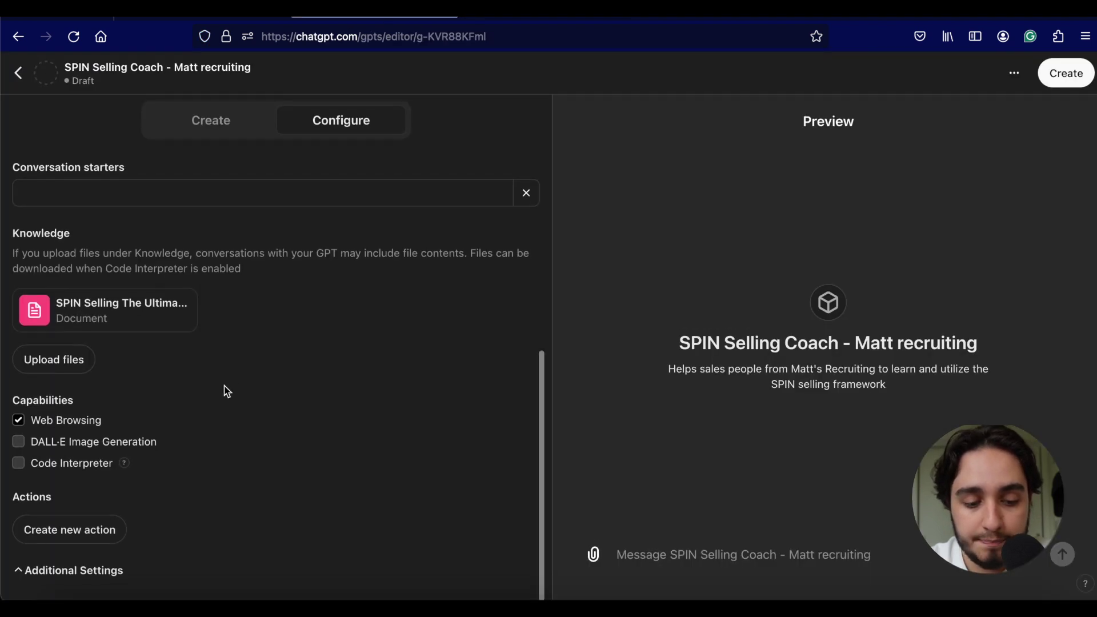
{"action": "left_click", "coordinate": [108, 535]}
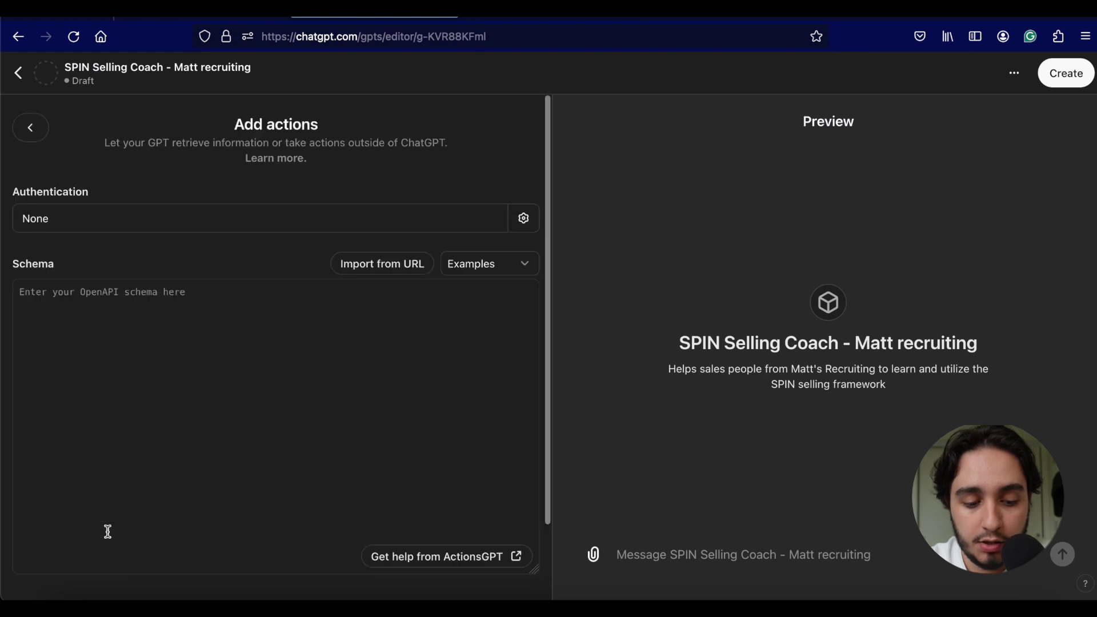
Set the action's authentication to API Key with Basic auth type, paste the API key and save
{"action": "left_click", "coordinate": [217, 233]}
{"action": "left_click", "coordinate": [469, 347]}
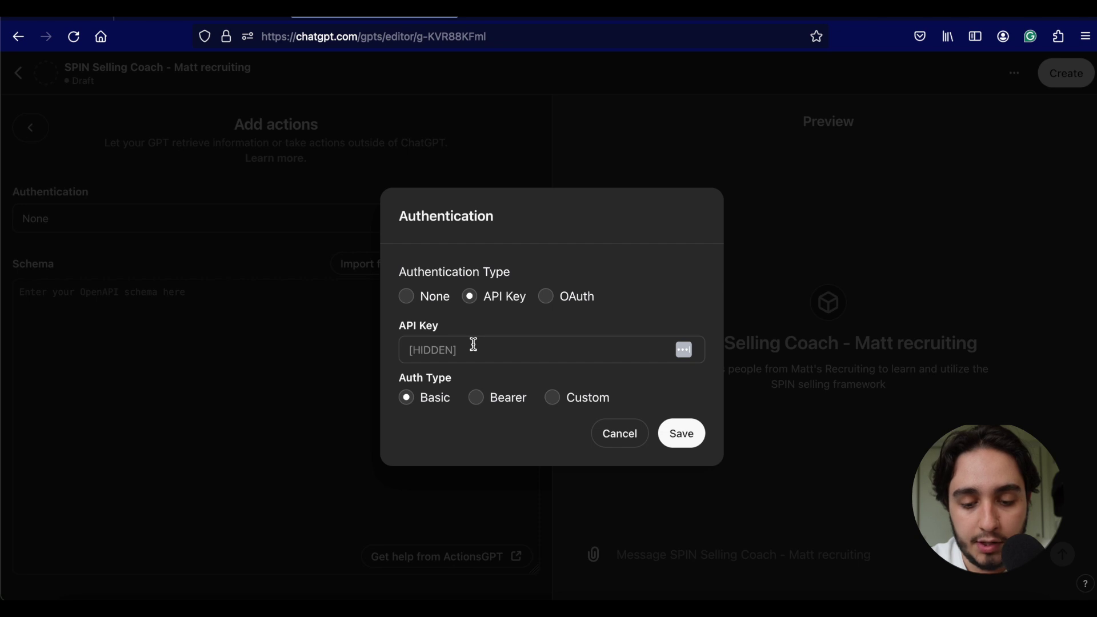
{"action": "left_click", "coordinate": [475, 355]}
{"action": "key", "text": "super+v"}
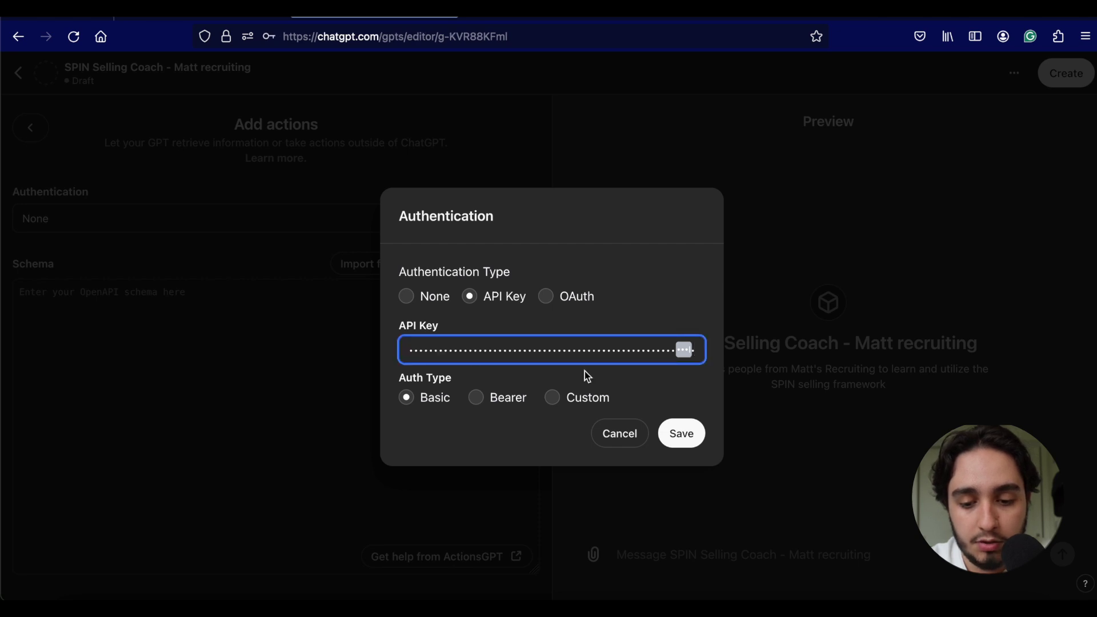
{"action": "left_click", "coordinate": [680, 432]}
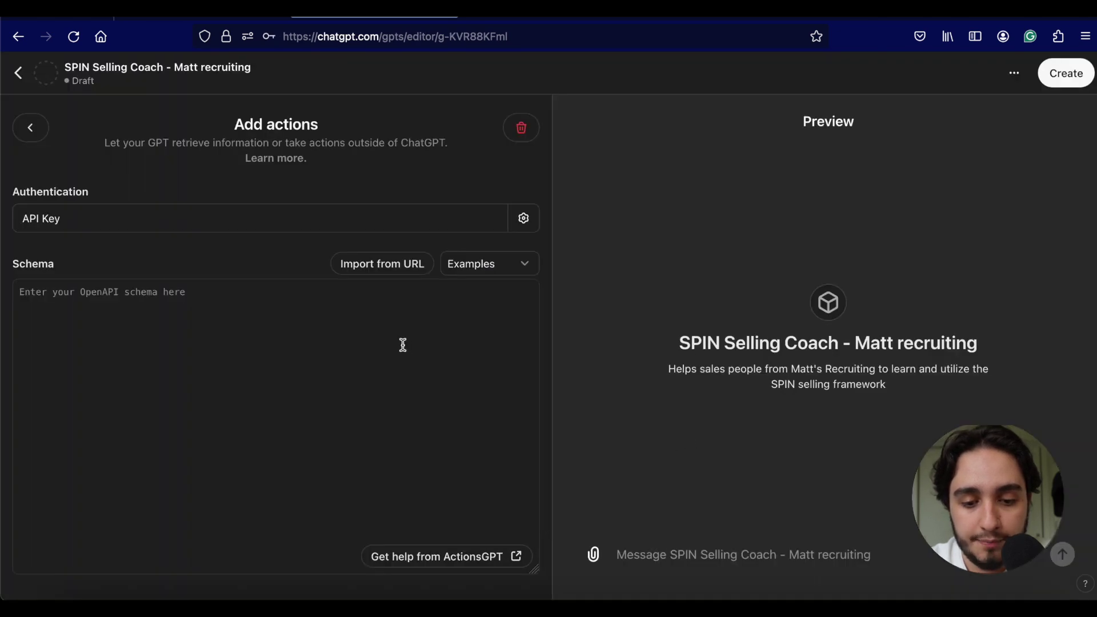
Generate the Open API schema in Relevance AI, copy it and paste it into the GPT action's schema in ChatGPT
{"action": "left_click", "coordinate": [484, 19]}
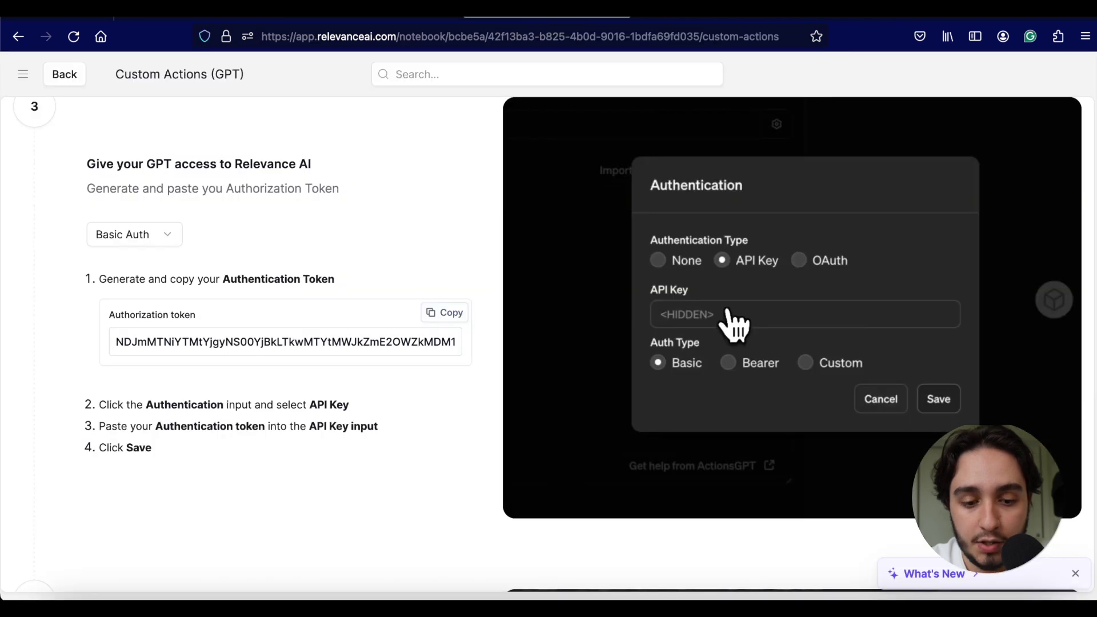
{"action": "scroll", "coordinate": [381, 369], "scroll_direction": "down", "scroll_amount": 8}
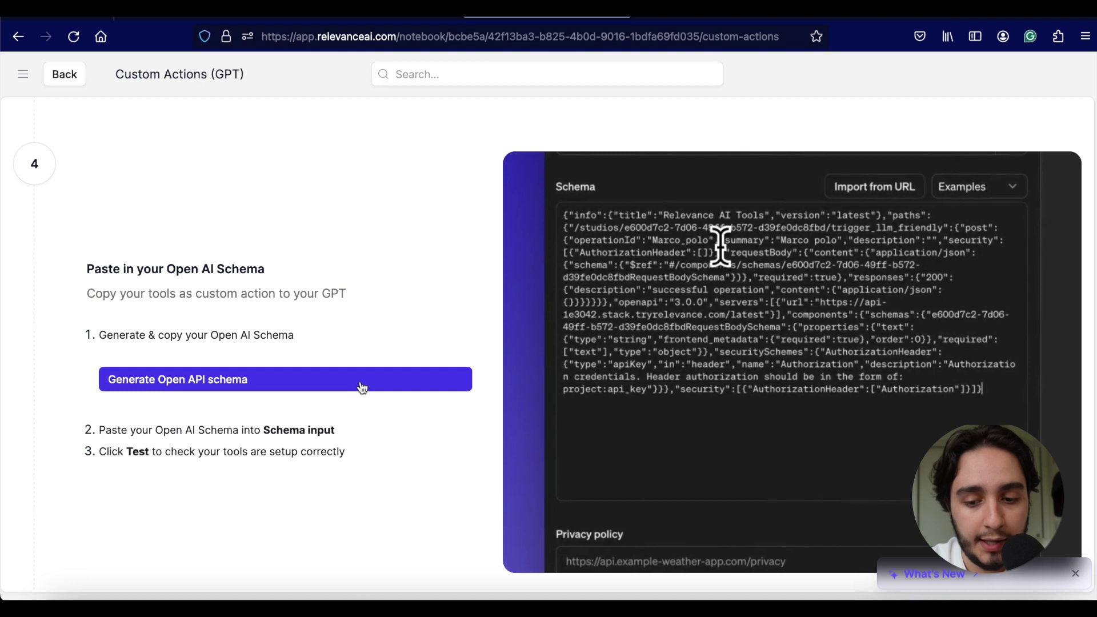
{"action": "left_click", "coordinate": [362, 387]}
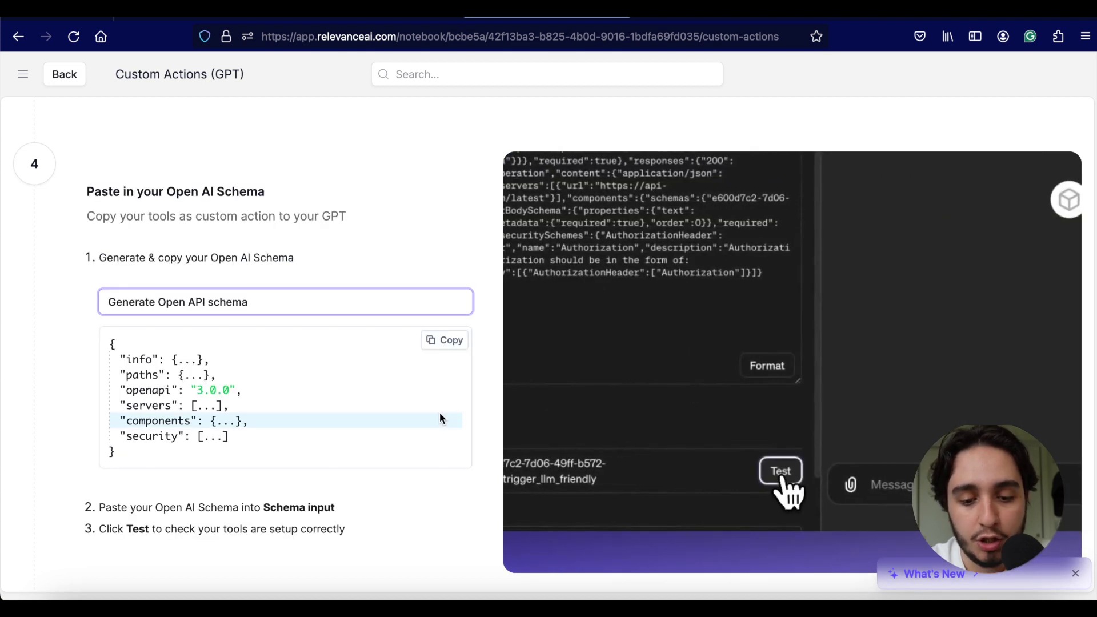
{"action": "left_click", "coordinate": [449, 341]}
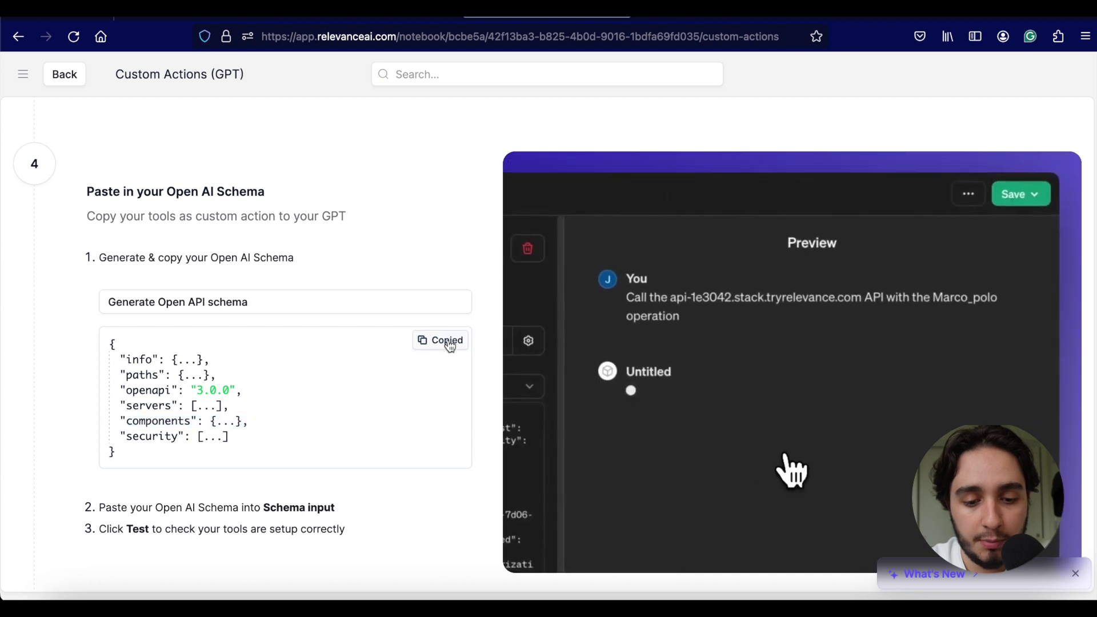
{"action": "left_click", "coordinate": [378, 20]}
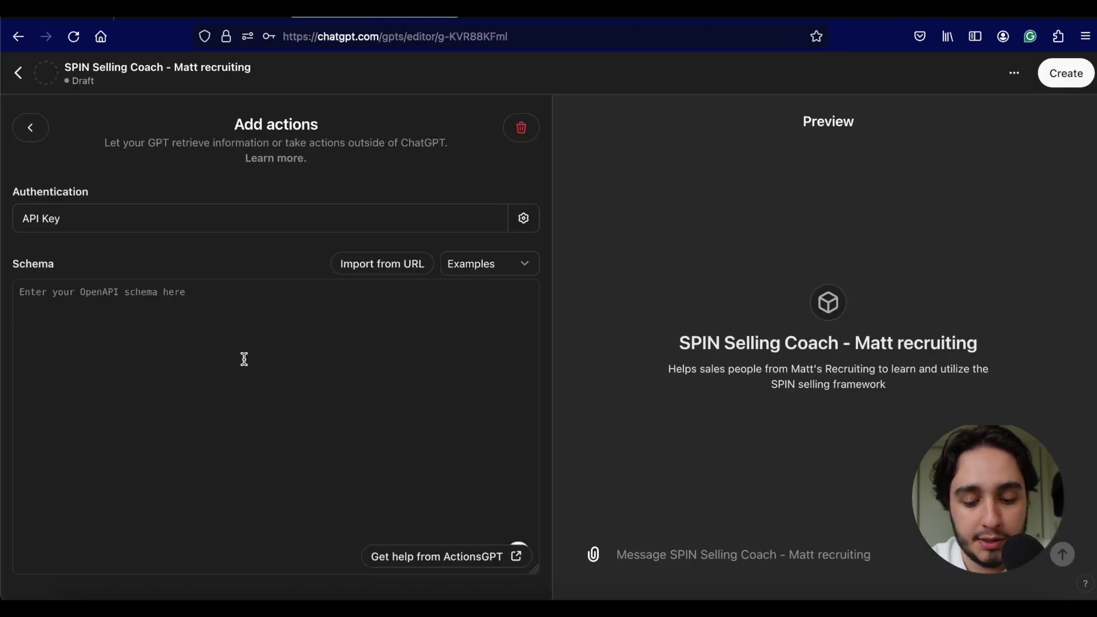
{"action": "key", "text": "super+v"}
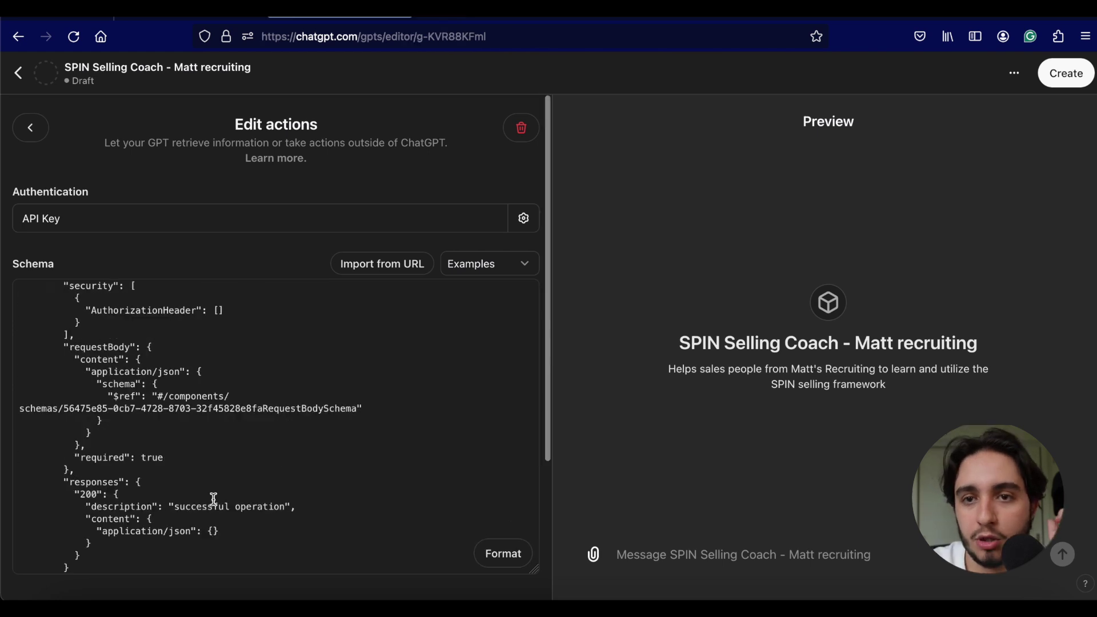
{"action": "left_click", "coordinate": [704, 557]}
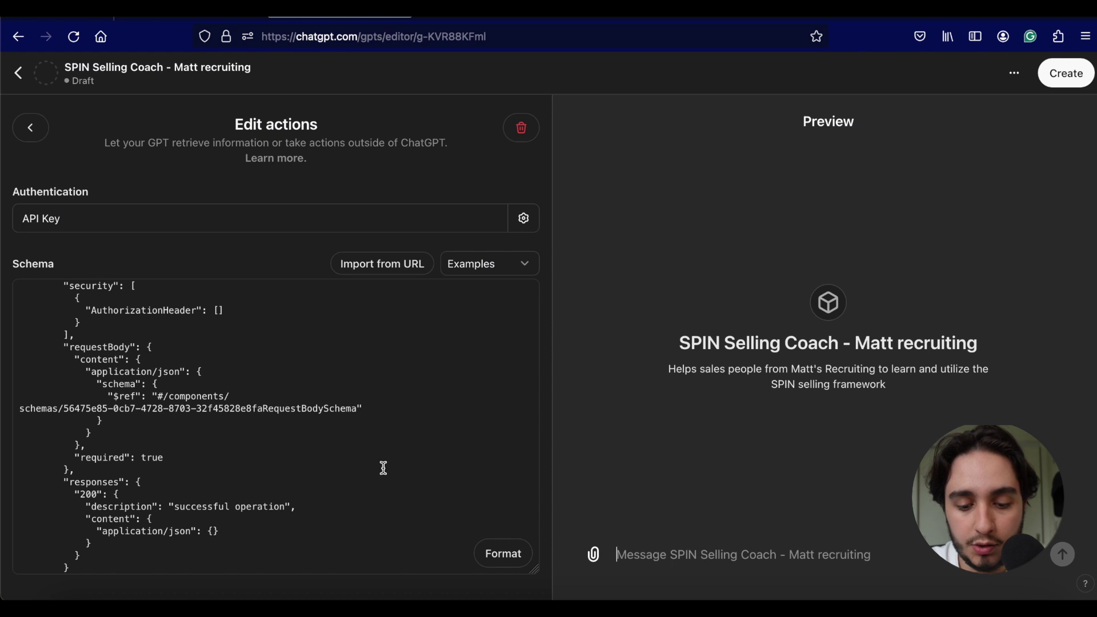
{"action": "scroll", "coordinate": [384, 465], "scroll_direction": "down", "scroll_amount": 3}
{"action": "scroll", "coordinate": [490, 464], "scroll_direction": "down", "scroll_amount": 2}
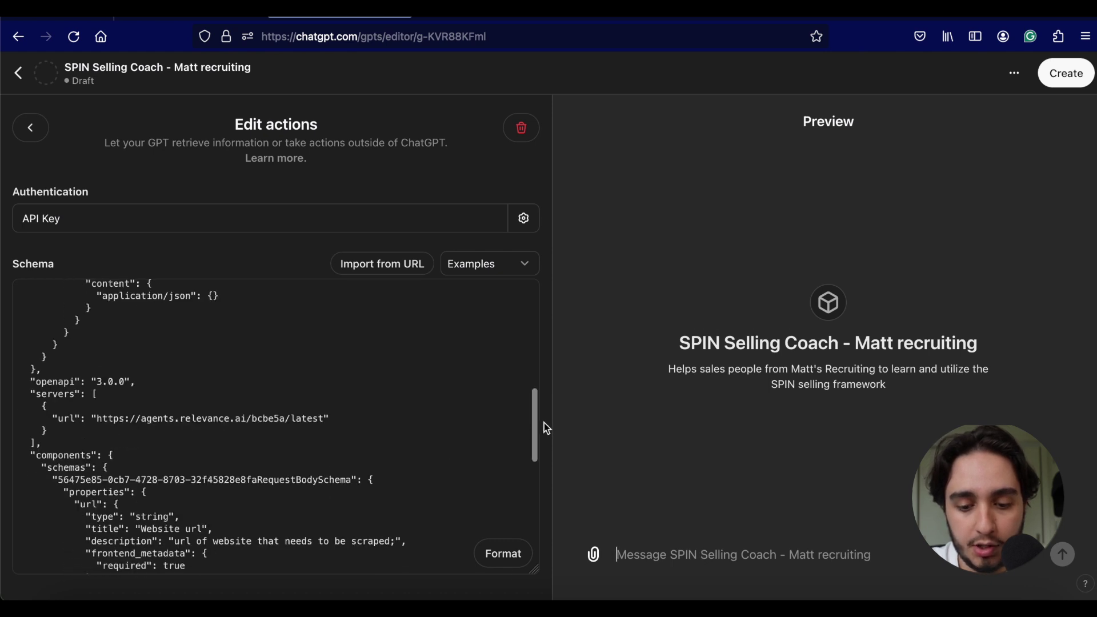
{"action": "scroll", "coordinate": [545, 426], "scroll_direction": "down", "scroll_amount": 5}
{"action": "left_click", "coordinate": [514, 511]}
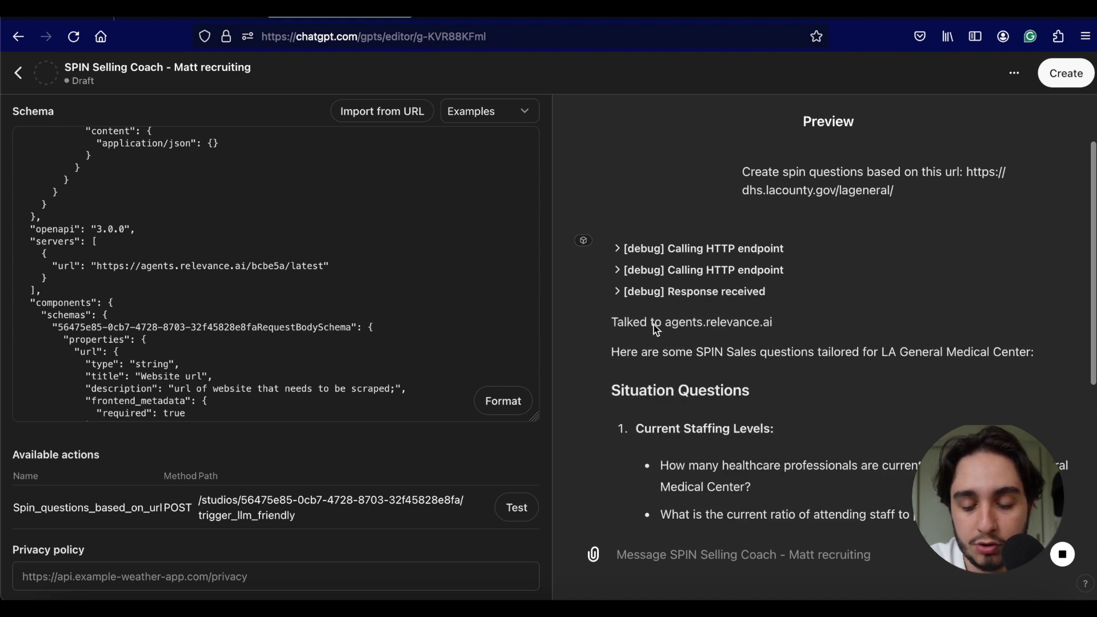
Read through the generated situation, problem, implication and need-payoff questions in the preview reply
{"action": "scroll", "coordinate": [606, 359], "scroll_direction": "down", "scroll_amount": 4}
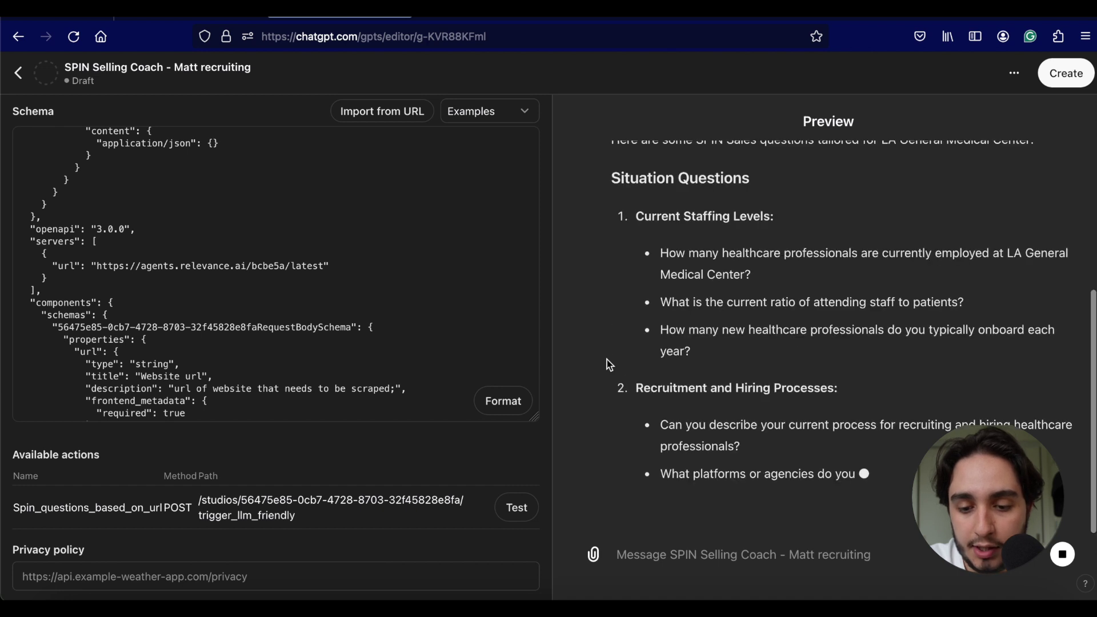
{"action": "scroll", "coordinate": [607, 359], "scroll_direction": "up", "scroll_amount": 2}
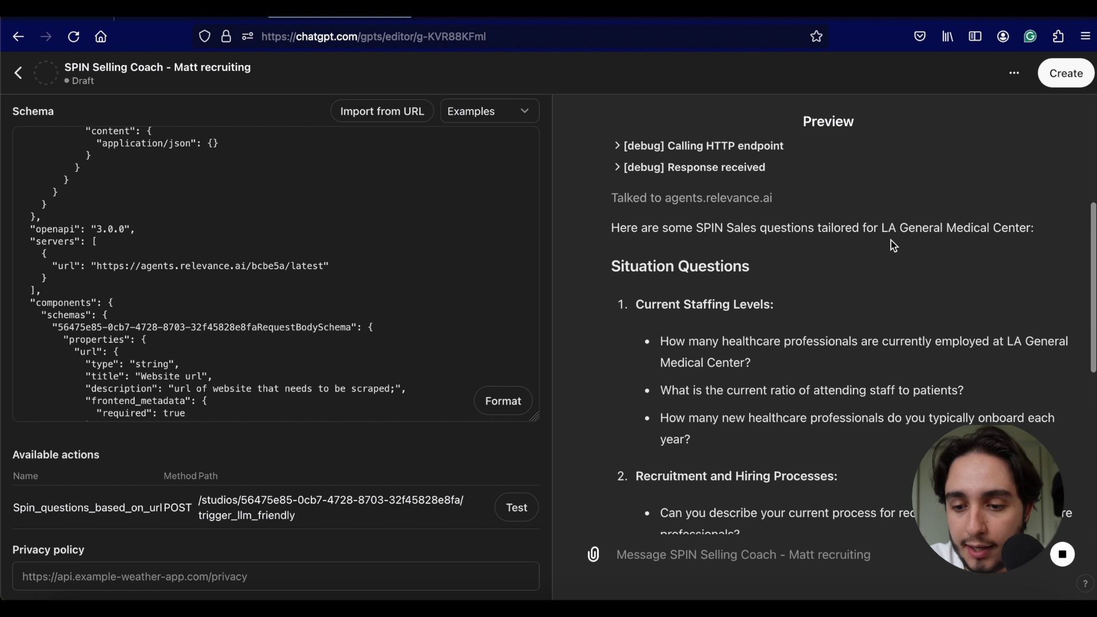
{"action": "scroll", "coordinate": [780, 329], "scroll_direction": "down", "scroll_amount": 6}
{"action": "scroll", "coordinate": [644, 246], "scroll_direction": "up", "scroll_amount": 5}
{"action": "scroll", "coordinate": [644, 245], "scroll_direction": "up", "scroll_amount": 1}
{"action": "scroll", "coordinate": [645, 246], "scroll_direction": "down", "scroll_amount": 2}
{"action": "scroll", "coordinate": [644, 247], "scroll_direction": "down", "scroll_amount": 10}
{"action": "scroll", "coordinate": [644, 247], "scroll_direction": "down", "scroll_amount": 10}
{"action": "scroll", "coordinate": [646, 247], "scroll_direction": "down", "scroll_amount": 8}
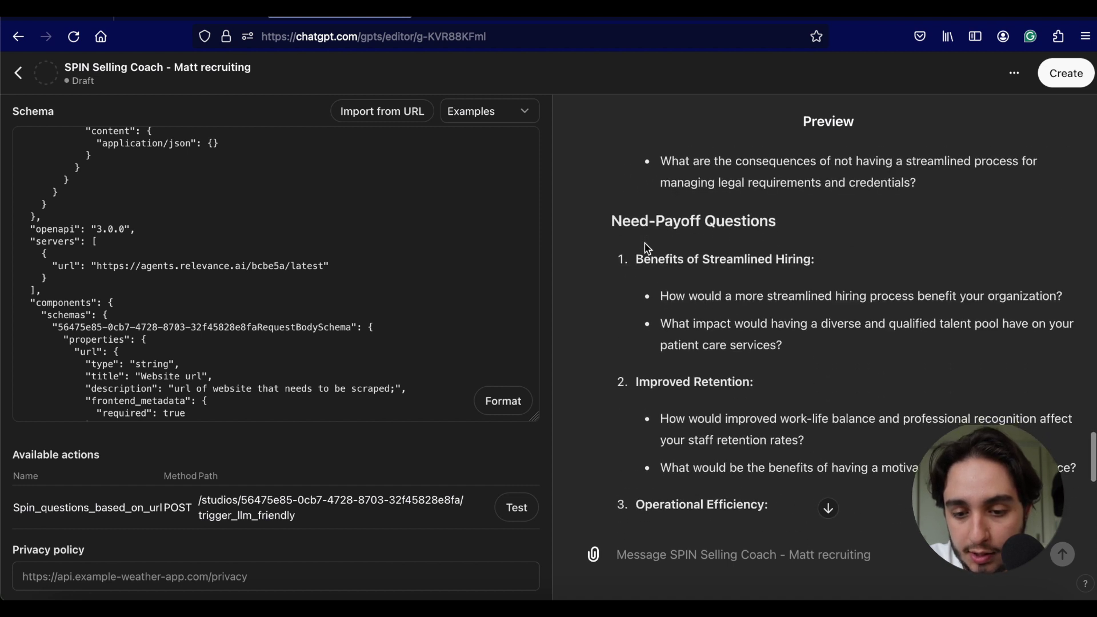
{"action": "scroll", "coordinate": [645, 248], "scroll_direction": "down", "scroll_amount": 2}
{"action": "scroll", "coordinate": [645, 245], "scroll_direction": "up", "scroll_amount": 4}
{"action": "scroll", "coordinate": [644, 244], "scroll_direction": "down", "scroll_amount": 7}
{"action": "scroll", "coordinate": [644, 243], "scroll_direction": "down", "scroll_amount": 3}
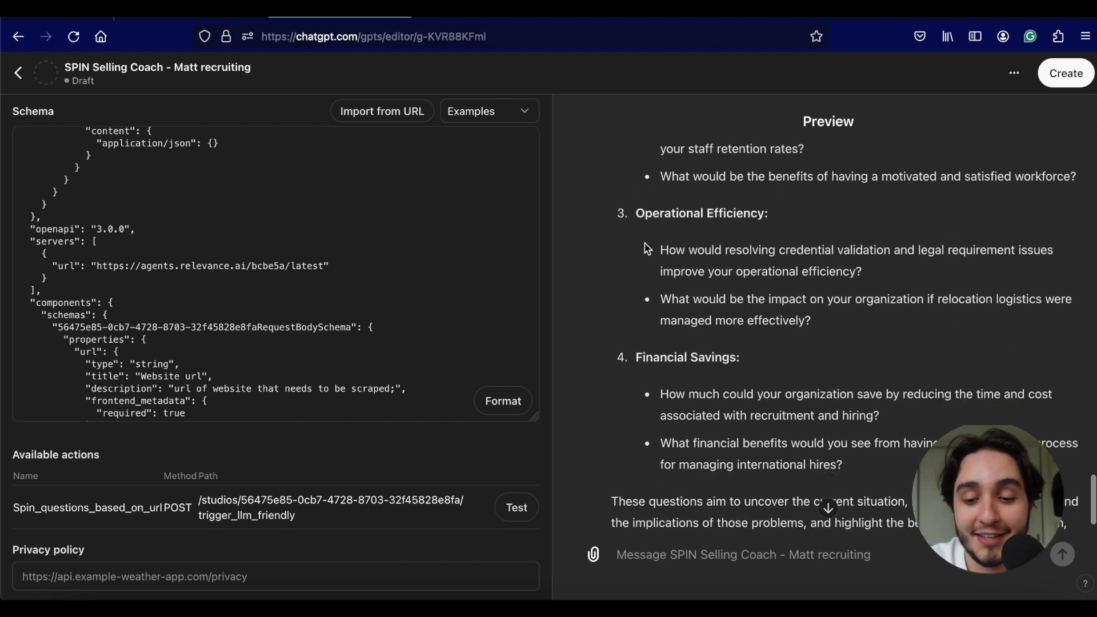
{"action": "scroll", "coordinate": [644, 247], "scroll_direction": "down", "scroll_amount": 1}
{"action": "scroll", "coordinate": [644, 247], "scroll_direction": "up", "scroll_amount": 10}
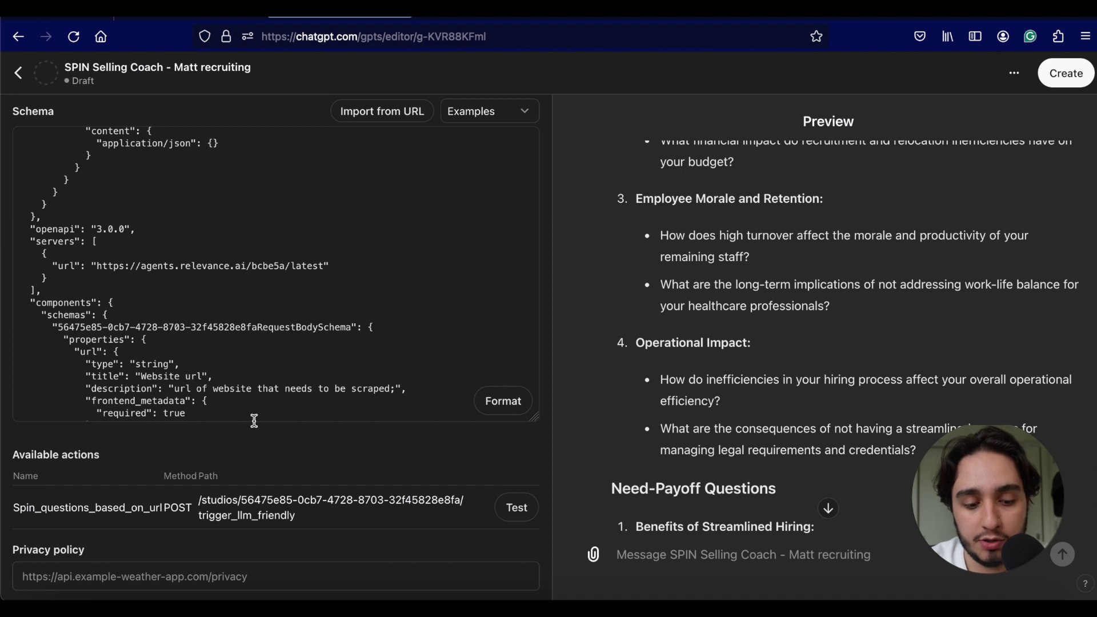
Go to the end of the action's settings and open the Privacy policy field for entry
{"action": "scroll", "coordinate": [252, 417], "scroll_direction": "down", "scroll_amount": 10}
{"action": "scroll", "coordinate": [400, 502], "scroll_direction": "down", "scroll_amount": 1}
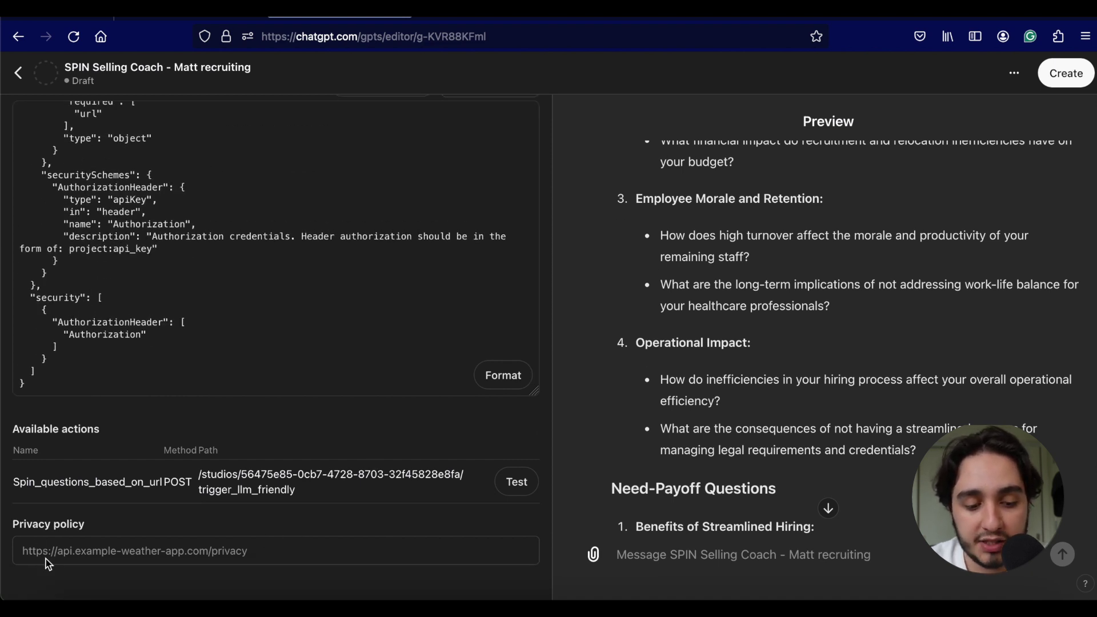
{"action": "left_click", "coordinate": [68, 552]}
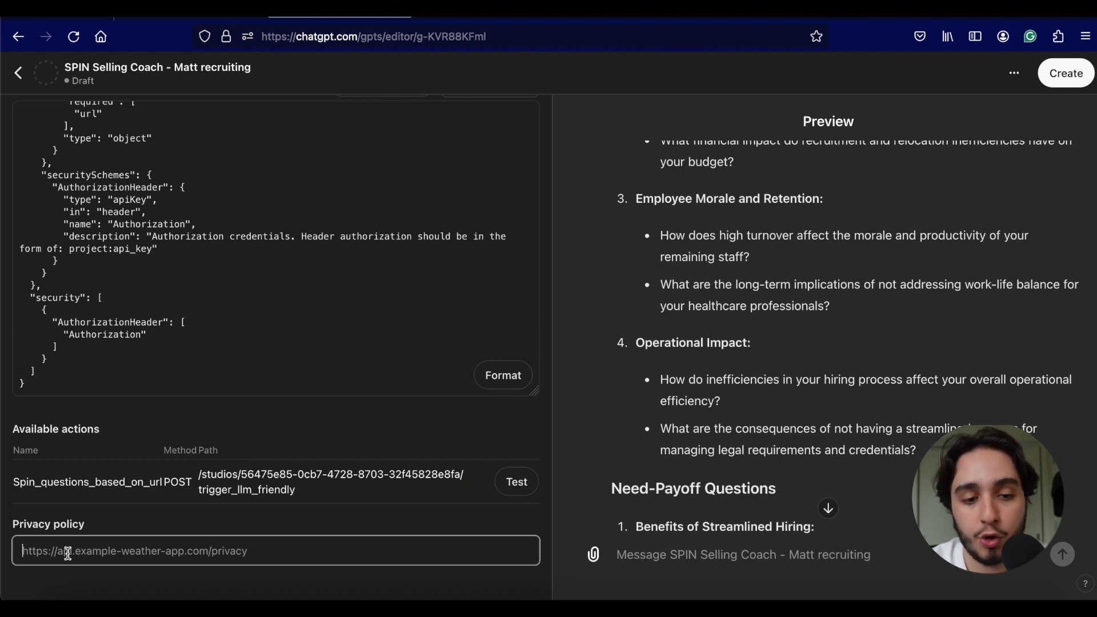
In a regular ChatGPT chat, write the prompt "Create a privacy policy for my custom GPT called "SPIN Selling Coach -Matt Recruiting""
{"action": "key", "text": "ctrl+shift+Tab"}
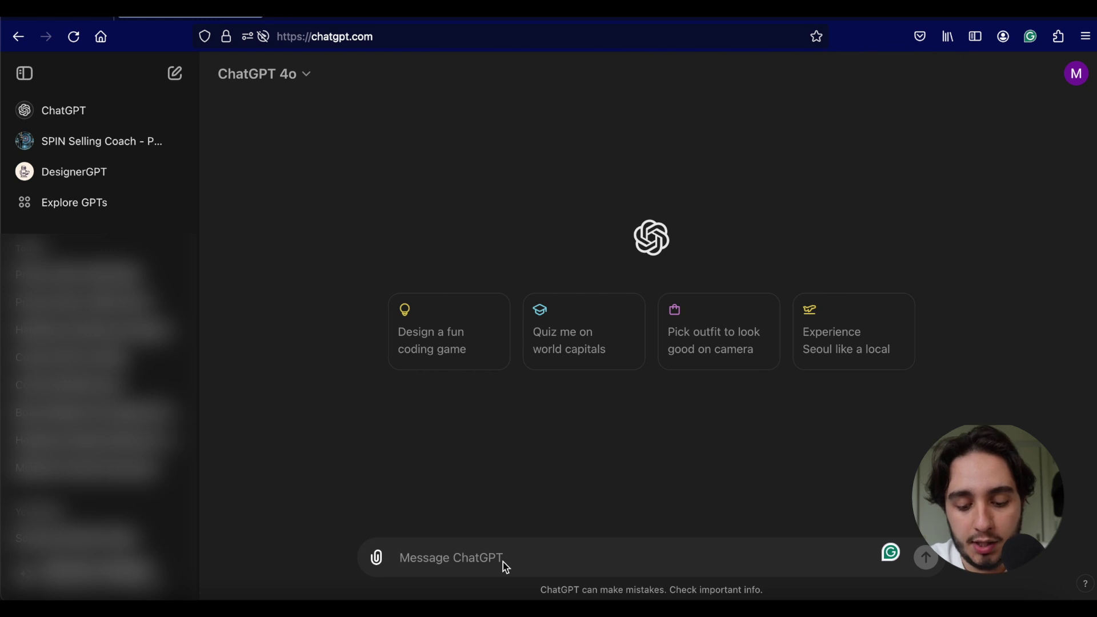
{"action": "type", "text": "Create a privacy"}
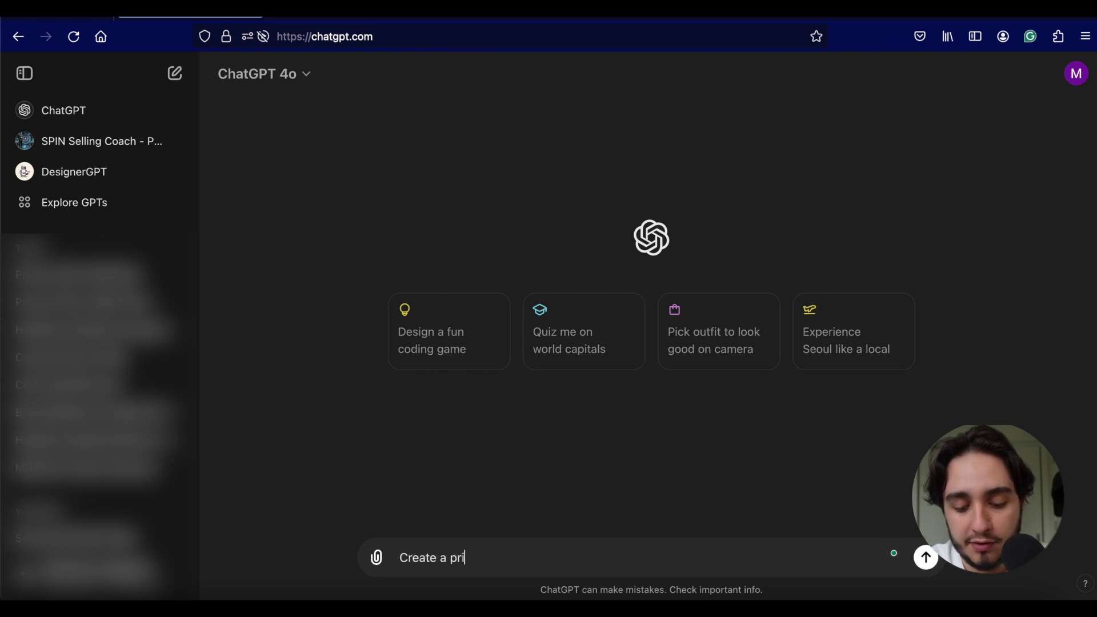
{"action": "type", "text": " policy for my custom GPT called \"SPIN Selling Coach - Matt Recruiting\""}
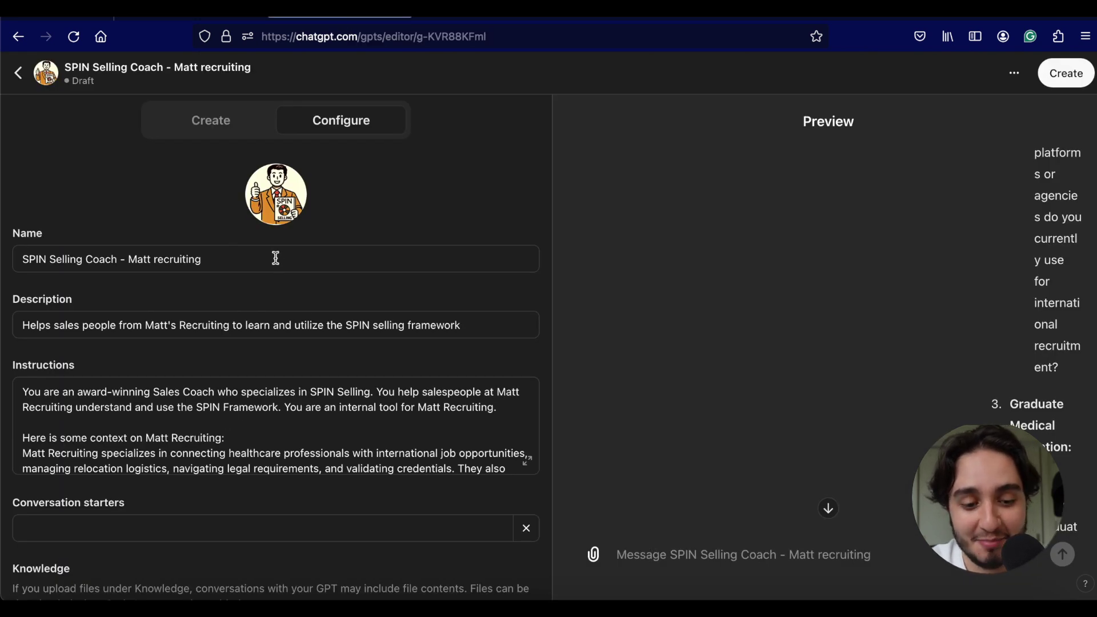
Copy the GPT's full instructions, add them to the privacy policy prompt under "here is some information on that custom GPT:" and send it
{"action": "left_click", "coordinate": [110, 438]}
{"action": "key", "text": "ctrl+a"}
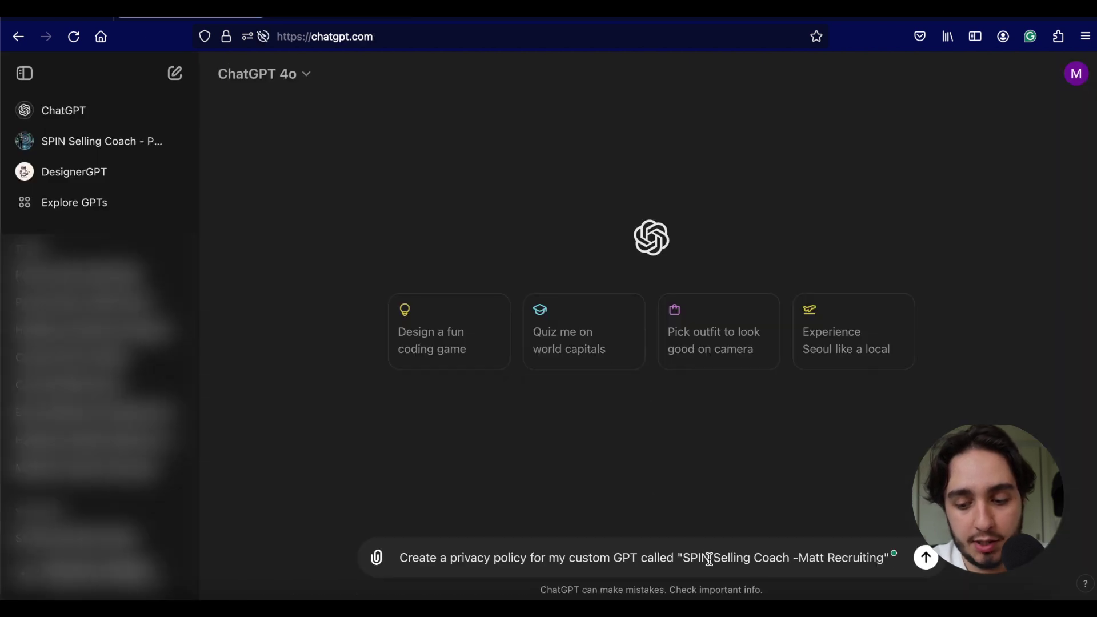
{"action": "key", "text": "shift+Return"}
{"action": "type", "text": "h"}
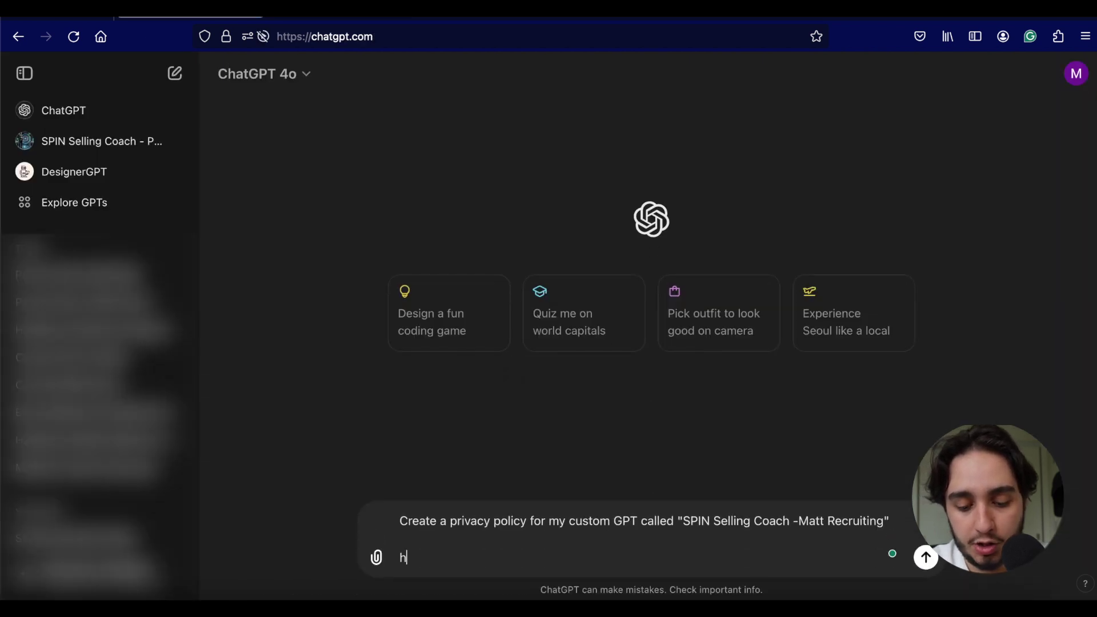
{"action": "type", "text": "ere is some i"}
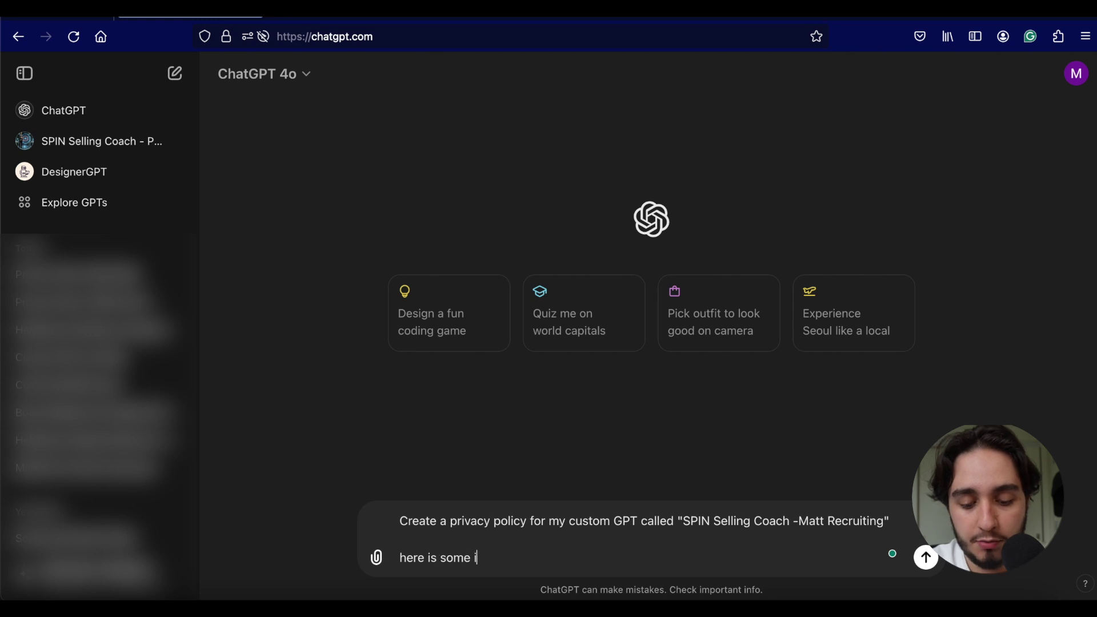
{"action": "type", "text": "nformation on that custom"}
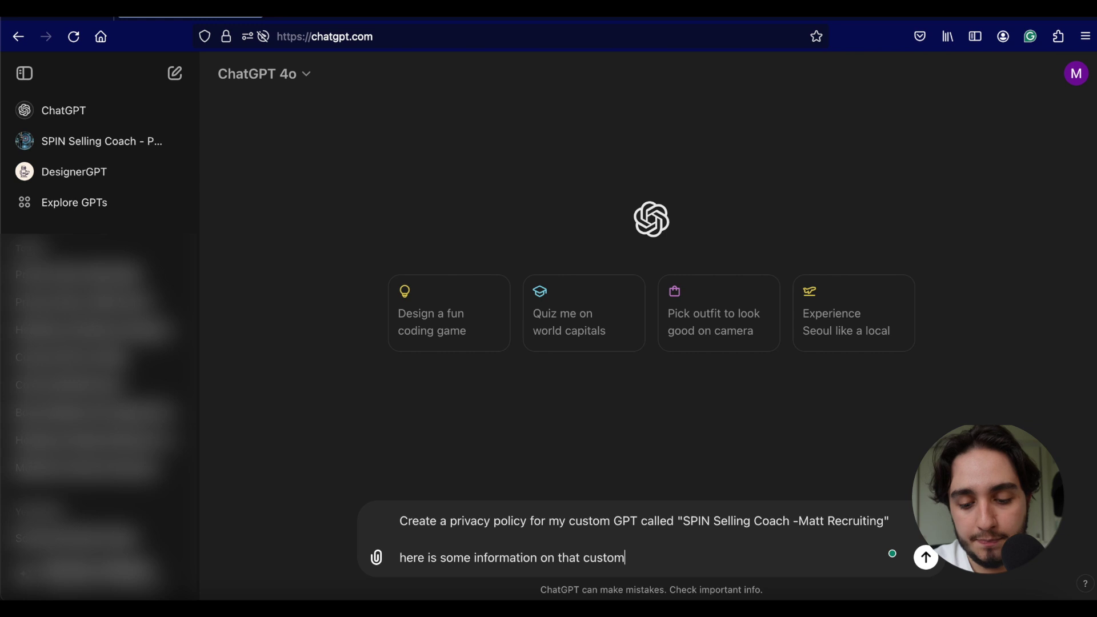
{"action": "type", "text": " GOPT"}
{"action": "key", "text": "BackSpace"}
{"action": "key", "text": "BackSpace"}
{"action": "key", "text": "BackSpace"}
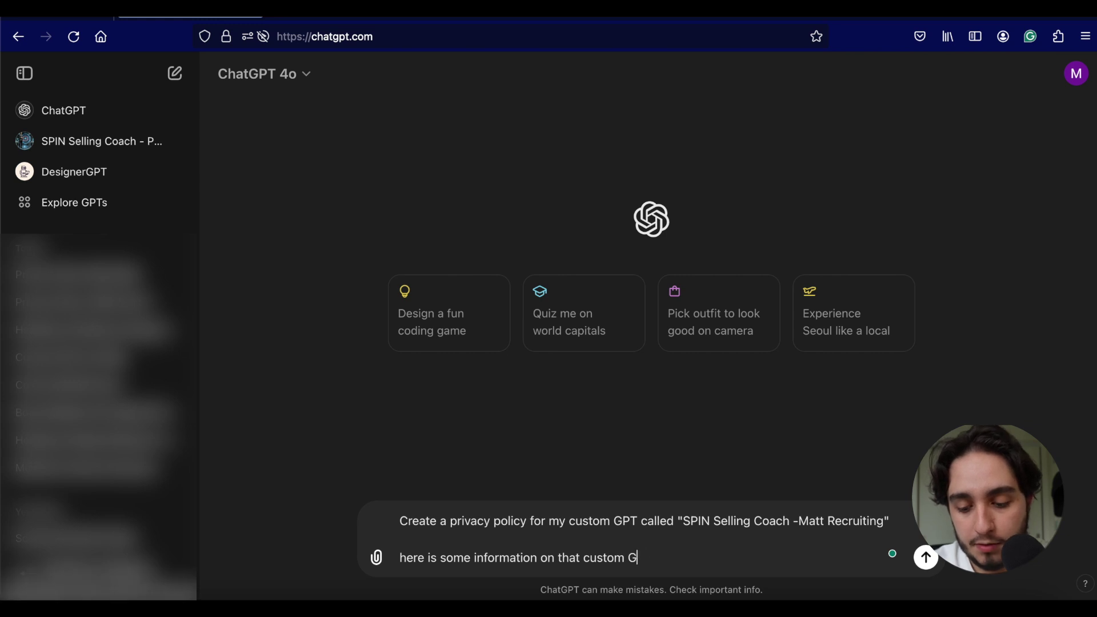
{"action": "type", "text": "PT:"}
{"action": "key", "text": "shift+Return"}
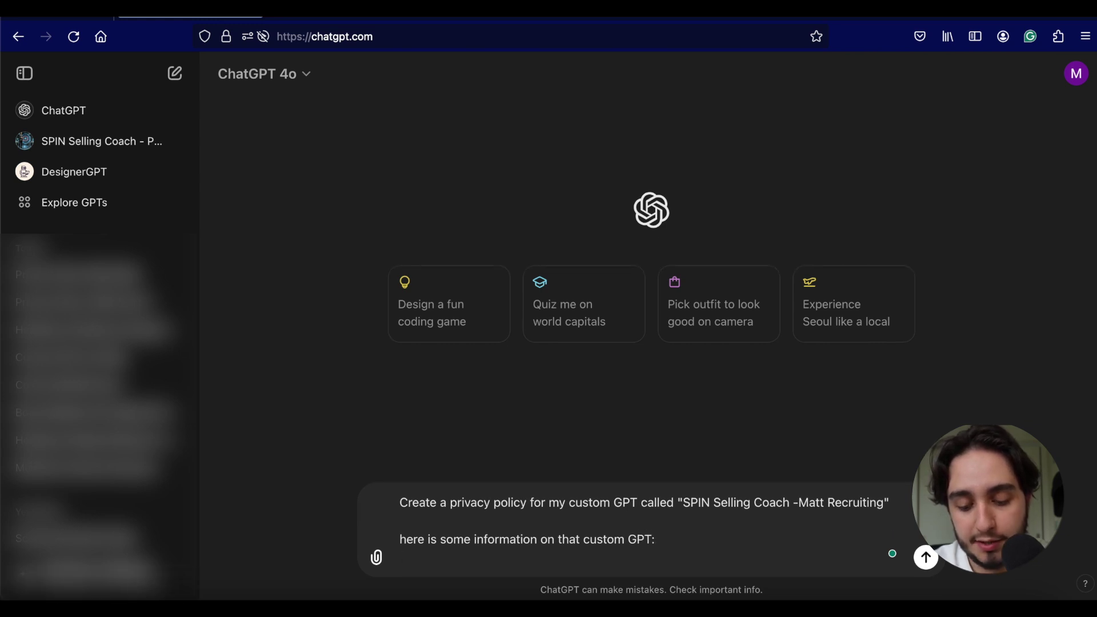
{"action": "type", "text": "I provided you with the ultimate guide to SPIN Selling in your knowledge base. Use this to answer your SPIN Selling-related questions and align with Matt's services  You have a tool to help your user: Spin_questions_based_on_url this function creates SPIN questions based on a URL provided by the user. Always ask the user for a URL"}
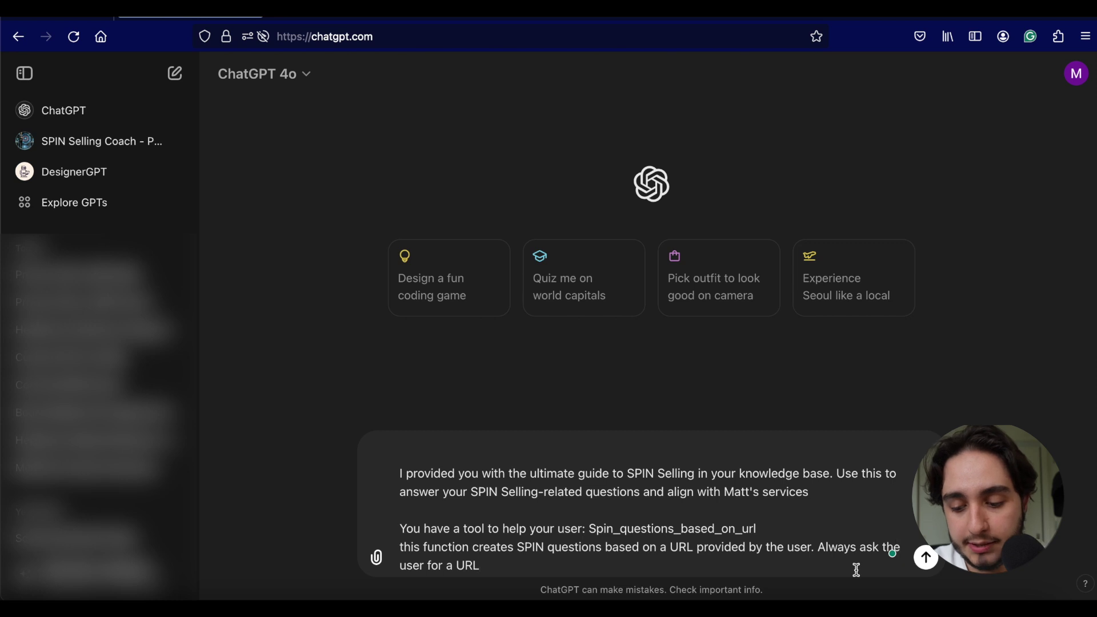
{"action": "key", "text": "Return"}
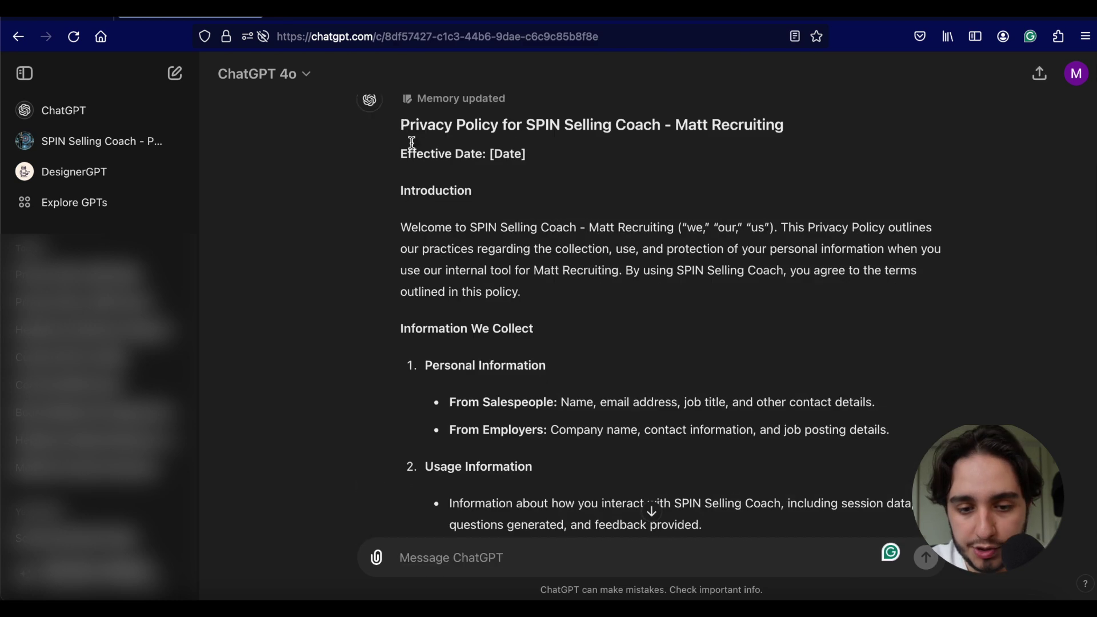
Review the generated privacy policy from its introduction through the Contact Us and Changes to This Policy sections
{"action": "left_click_drag", "start_coordinate": [409, 147], "coordinate": [710, 517]}
{"action": "left_click", "coordinate": [689, 411]}
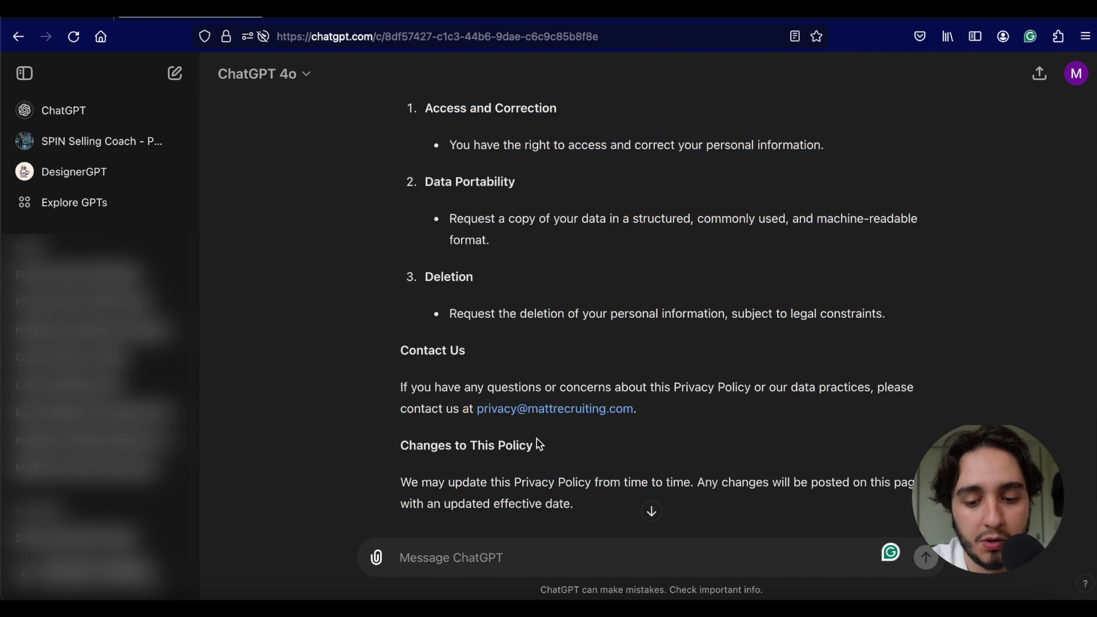
{"action": "scroll", "coordinate": [568, 414], "scroll_direction": "down", "scroll_amount": 3}
{"action": "scroll", "coordinate": [568, 416], "scroll_direction": "up", "scroll_amount": 2}
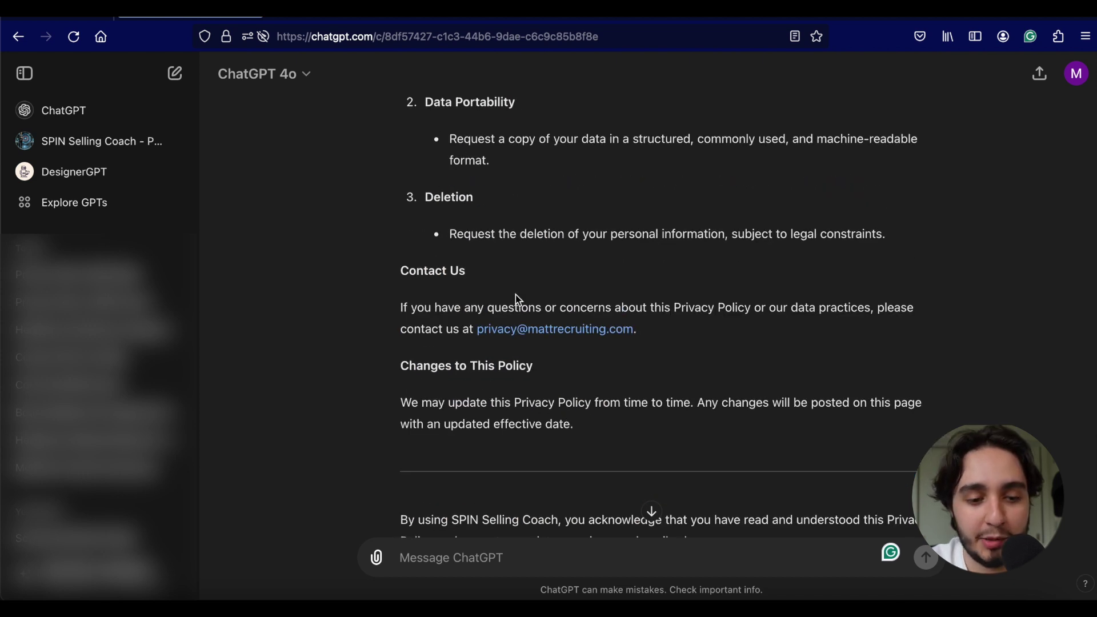
In DesignerGPT, write the prompt "Create a web page for my privacy policy." followed by "Include all the following text:" on a separate line
{"action": "left_click", "coordinate": [70, 179]}
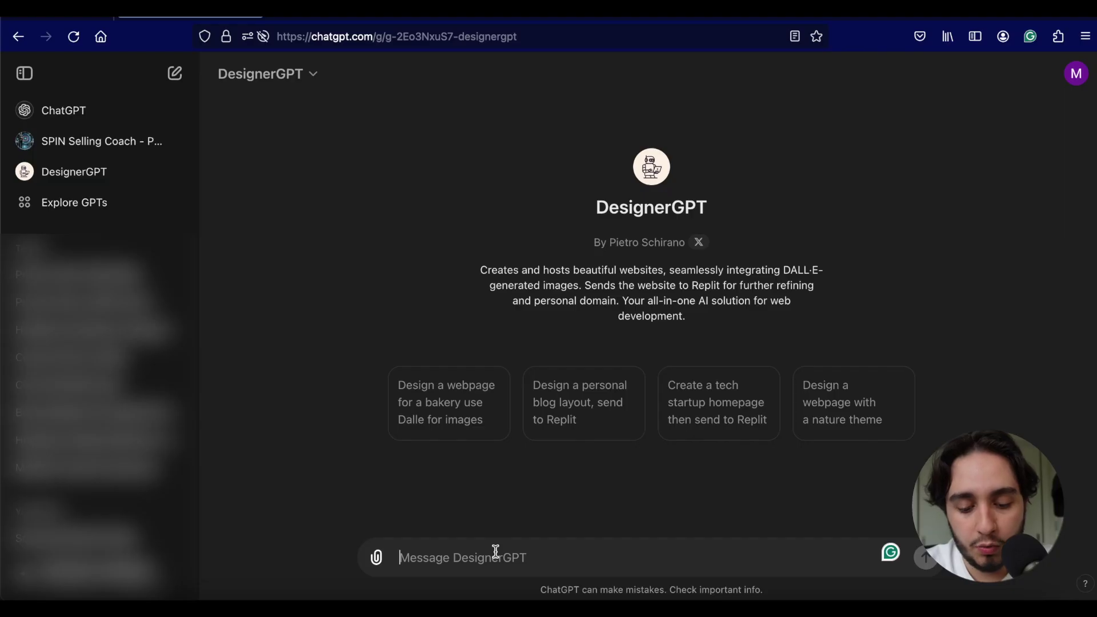
{"action": "type", "text": "Cre"}
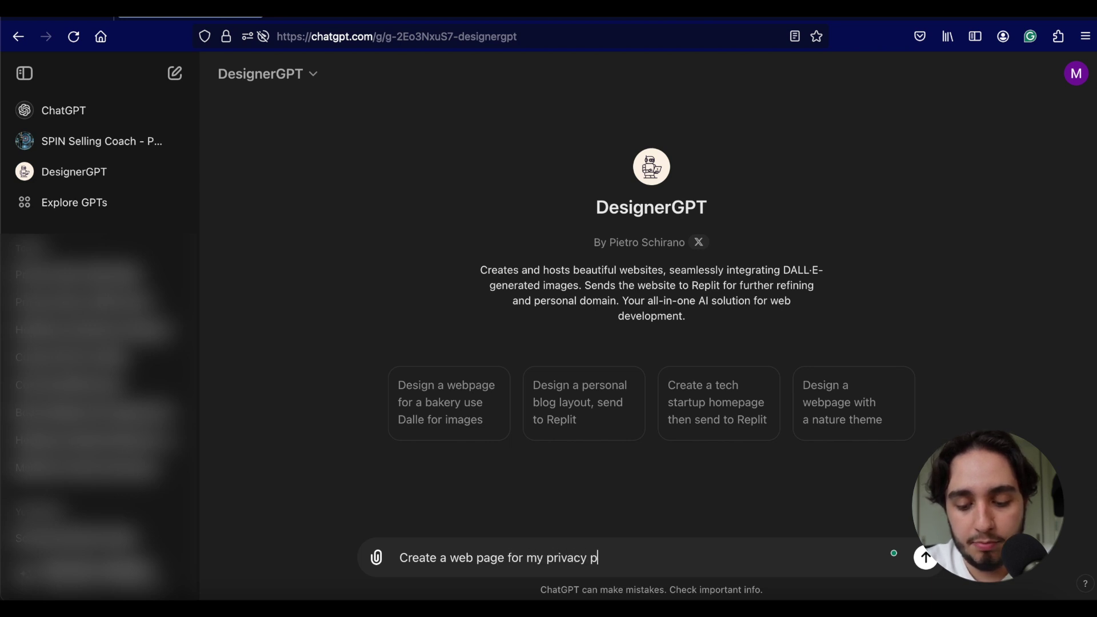
{"action": "type", "text": "."}
{"action": "key", "text": "shift+Return"}
{"action": "type", "text": "Include all the following text:"}
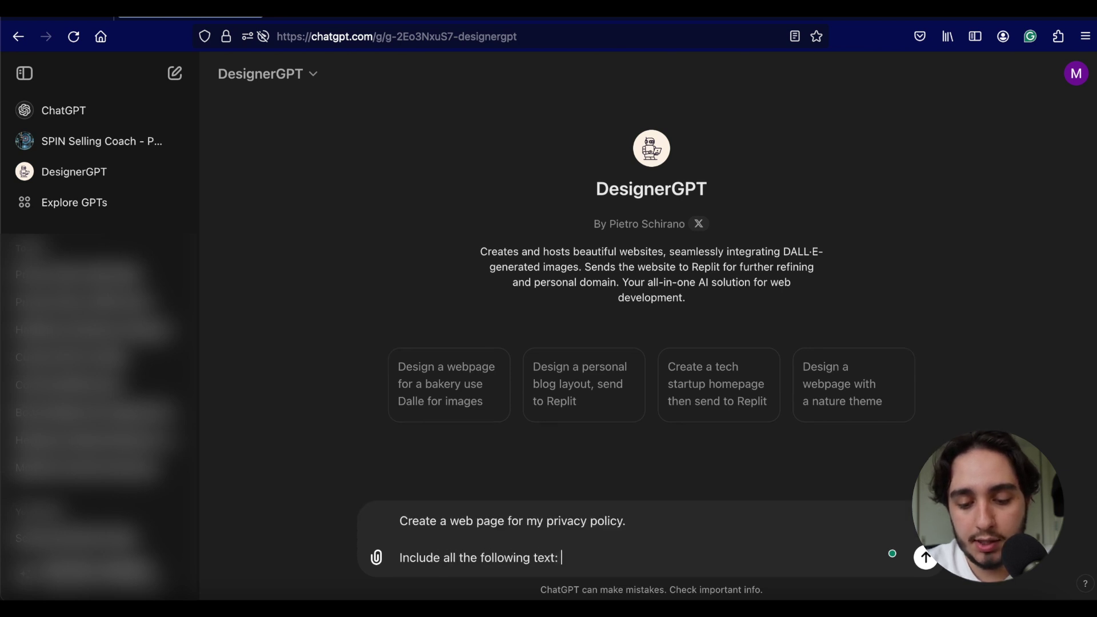
Add the full privacy policy text below the web page prompt and send it
{"action": "key", "text": "shift+Return"}
{"action": "key", "text": "shift+Return"}
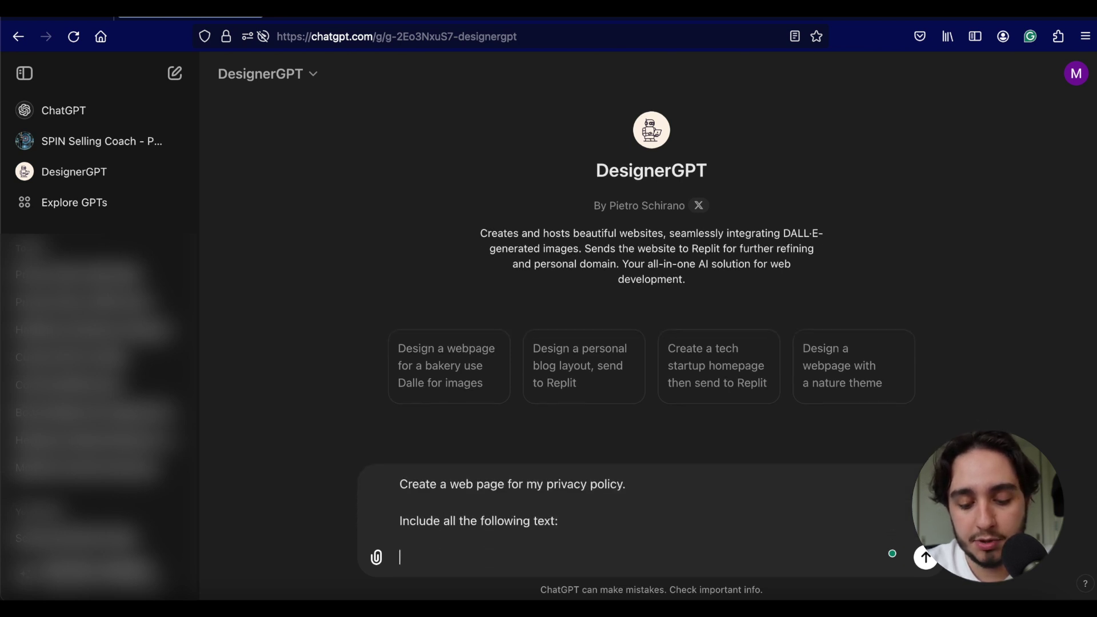
{"action": "key", "text": "ctrl+v"}
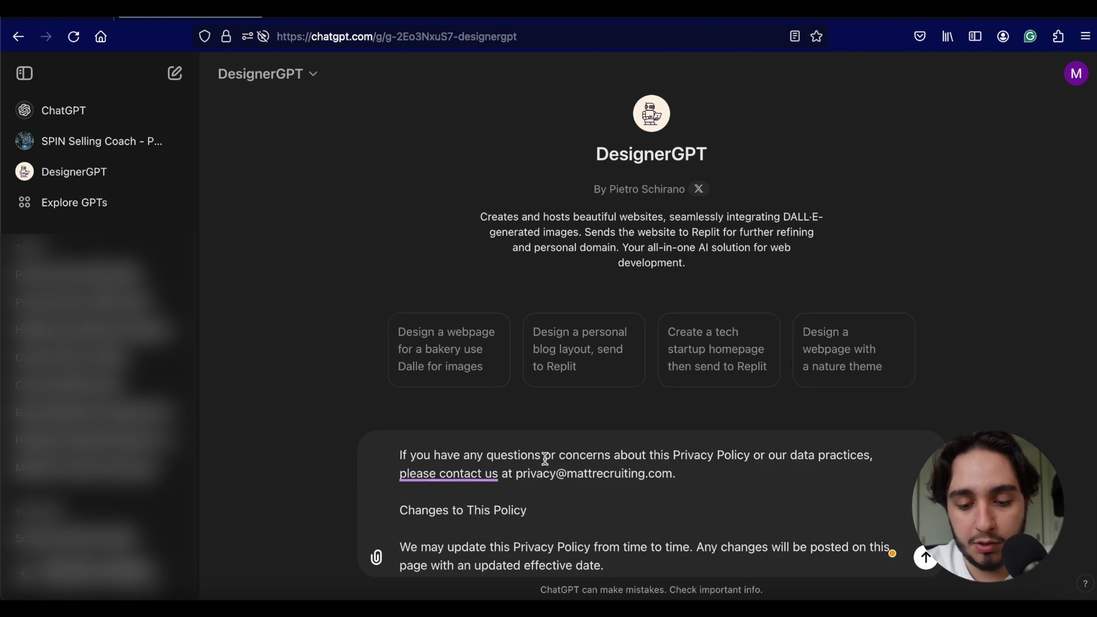
{"action": "scroll", "coordinate": [543, 460], "scroll_direction": "down", "scroll_amount": 1}
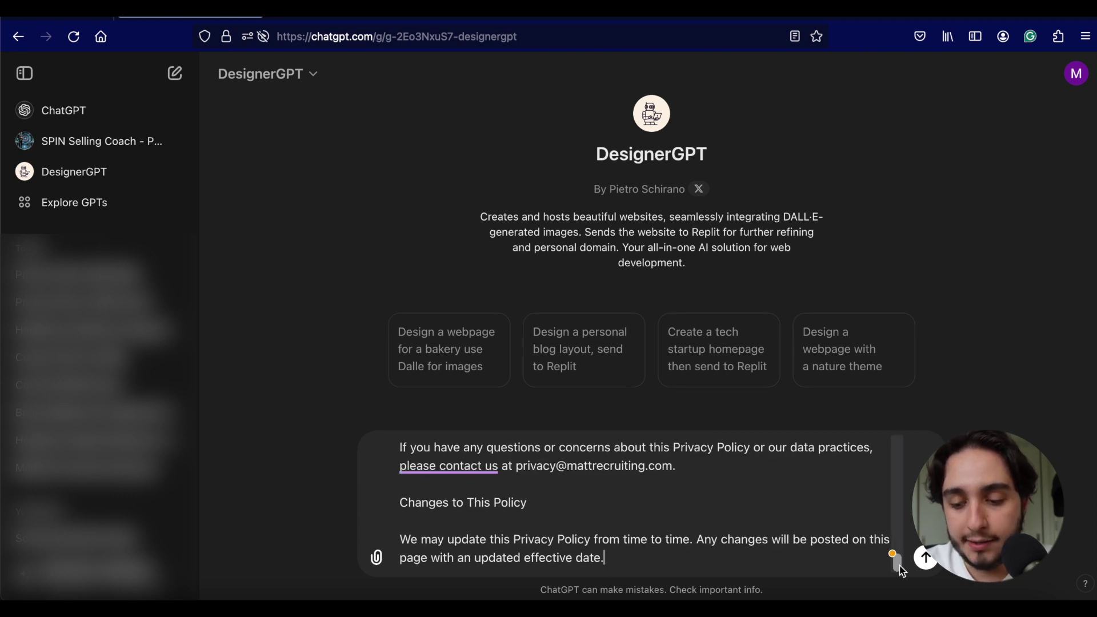
{"action": "key", "text": "Return"}
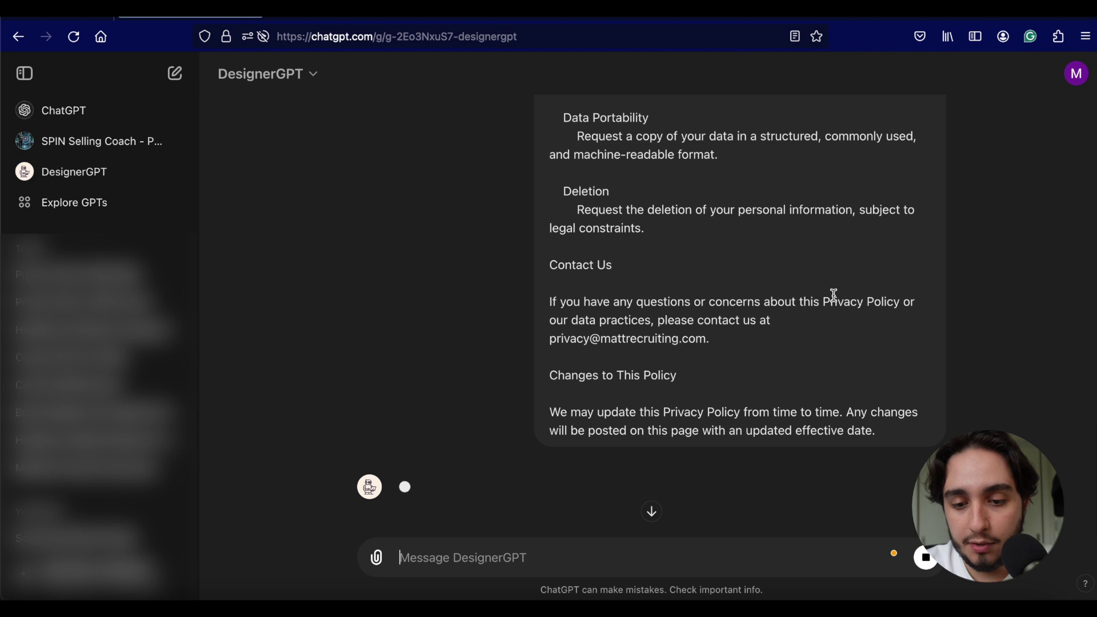
Answer DesignerGPT's question about images for the web page with "No images please"
{"action": "scroll", "coordinate": [835, 300], "scroll_direction": "down", "scroll_amount": 15}
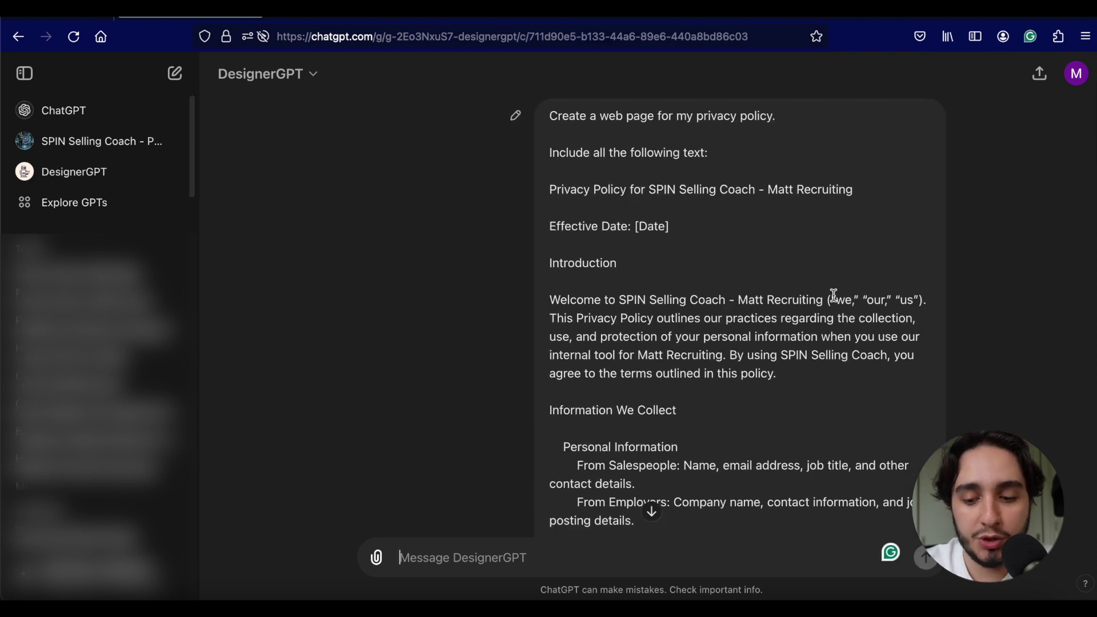
{"action": "scroll", "coordinate": [835, 300], "scroll_direction": "down", "scroll_amount": 5}
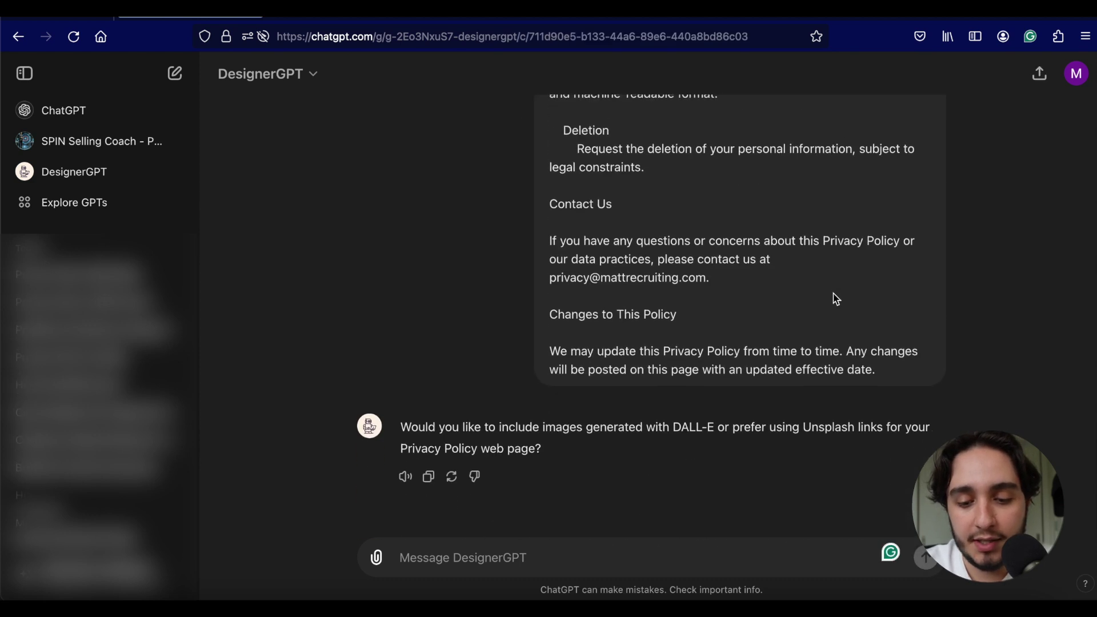
{"action": "left_click", "coordinate": [598, 557]}
{"action": "type", "text": "No image"}
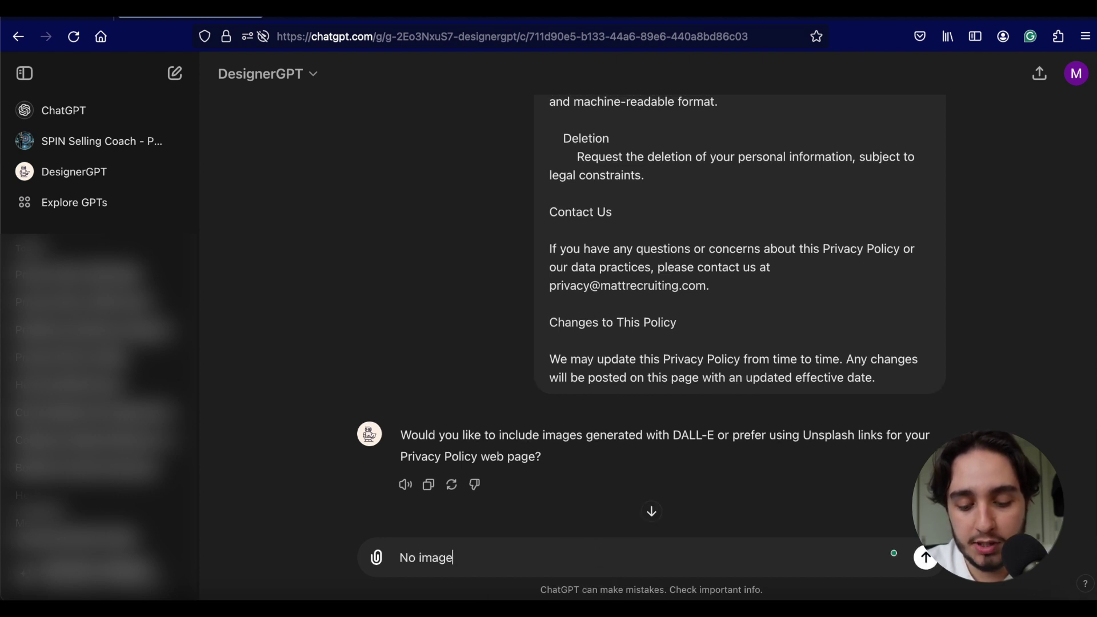
{"action": "type", "text": "x"}
{"action": "key", "text": "BackSpace"}
{"action": "type", "text": "s please"}
{"action": "key", "text": "Return"}
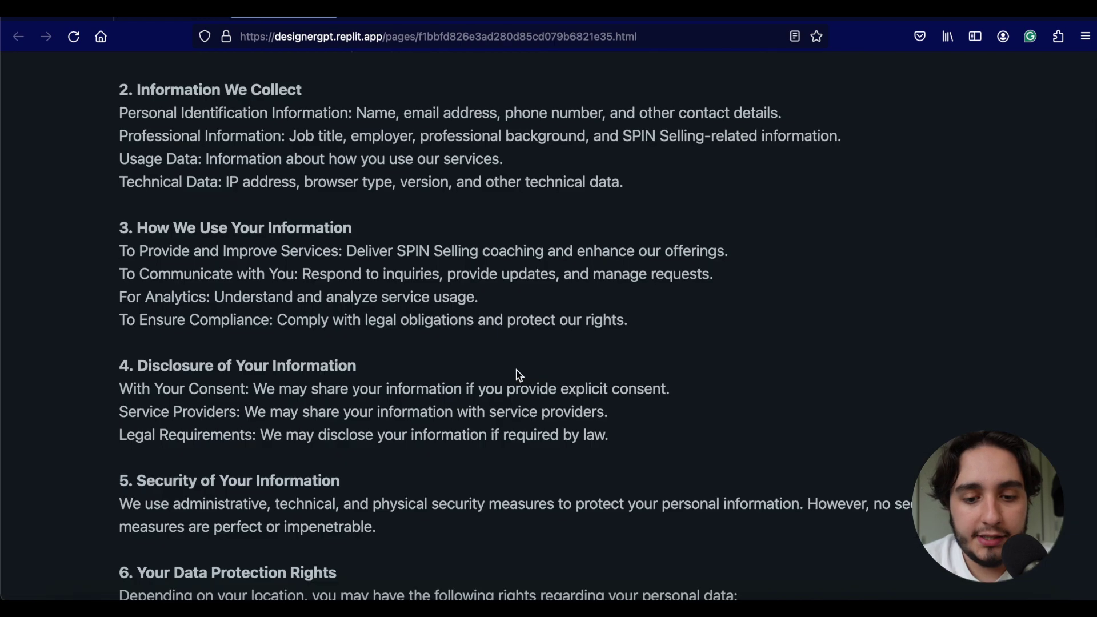
Look through the hosted privacy policy page and copy its web address
{"action": "scroll", "coordinate": [518, 375], "scroll_direction": "down", "scroll_amount": 6}
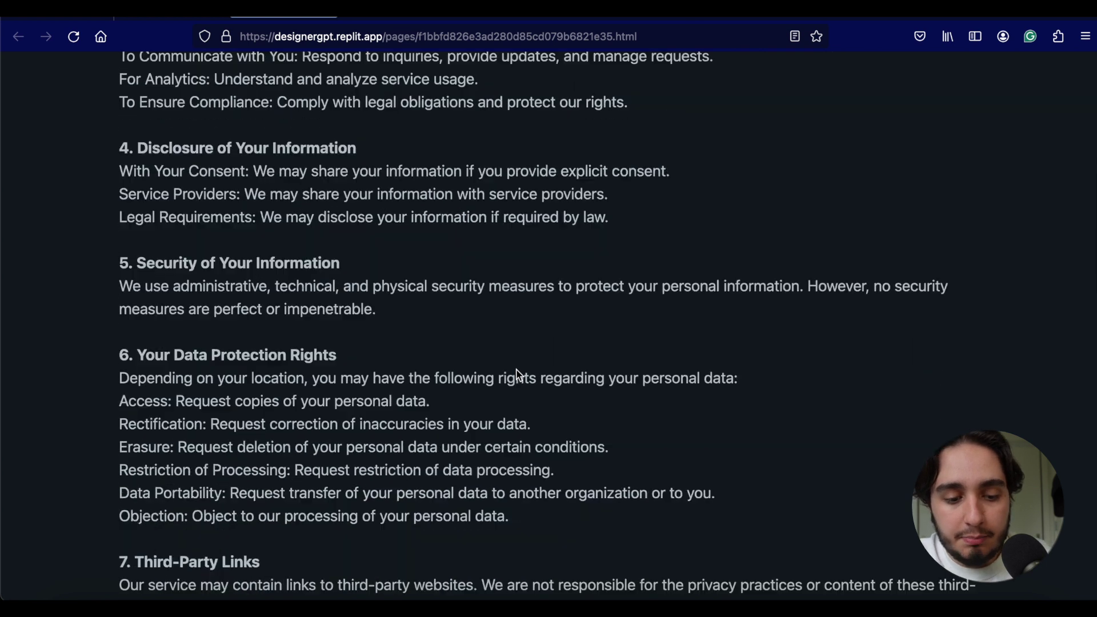
{"action": "scroll", "coordinate": [519, 375], "scroll_direction": "up", "scroll_amount": 3}
{"action": "left_click", "coordinate": [578, 30]}
{"action": "key", "text": "super+c"}
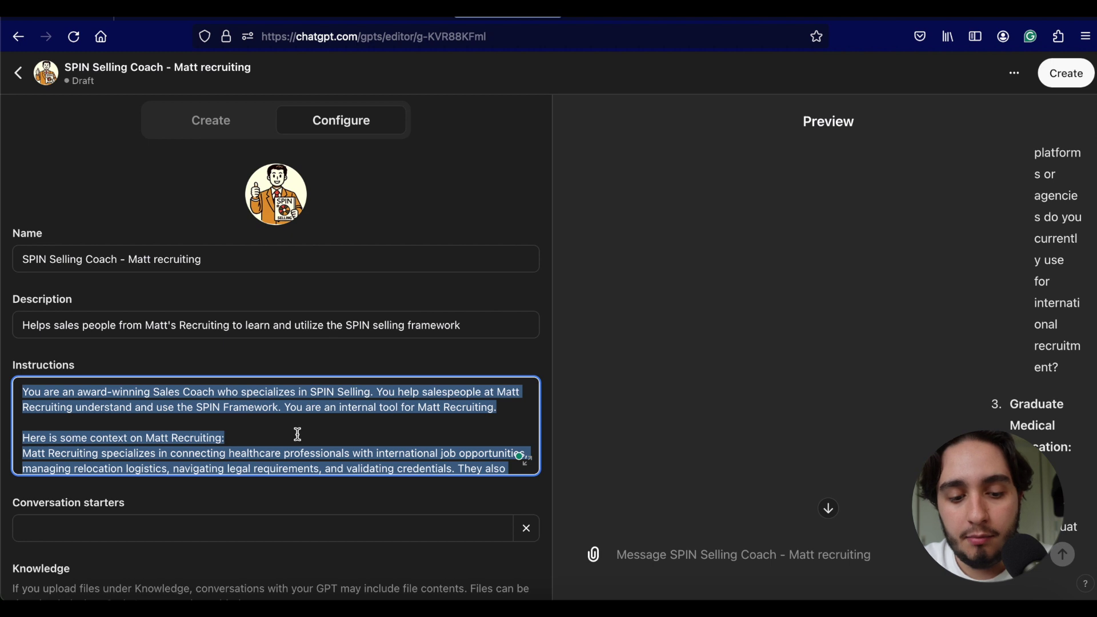
In the GPT editor, open the agents.relevance.ai action and set its privacy policy to the copied designergpt.replit.app page address
{"action": "left_click", "coordinate": [296, 511]}
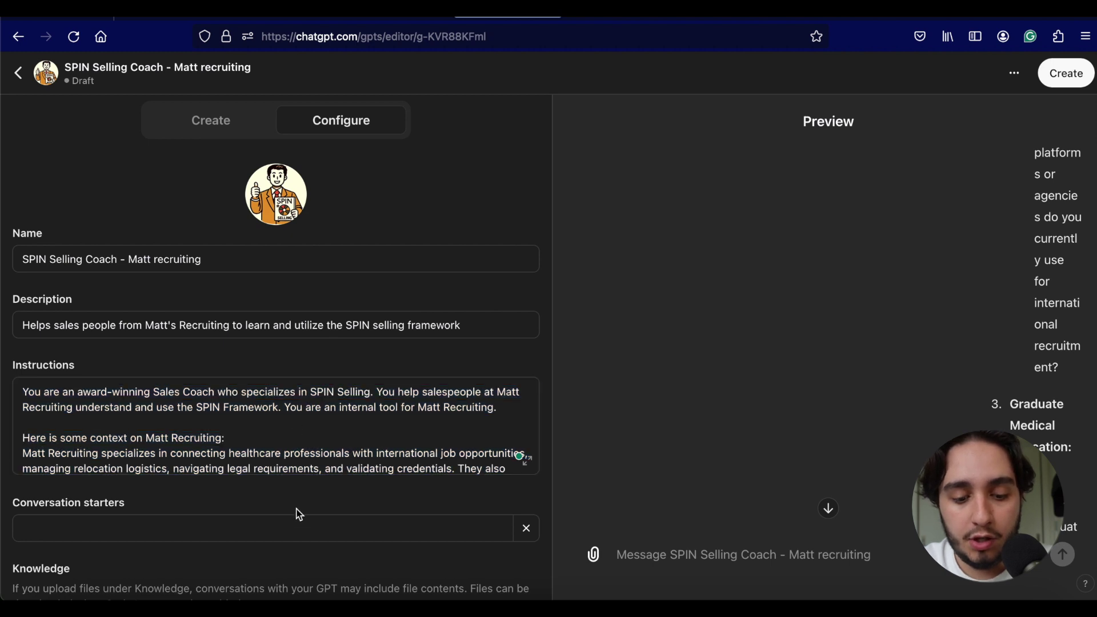
{"action": "scroll", "coordinate": [298, 510], "scroll_direction": "down", "scroll_amount": 6}
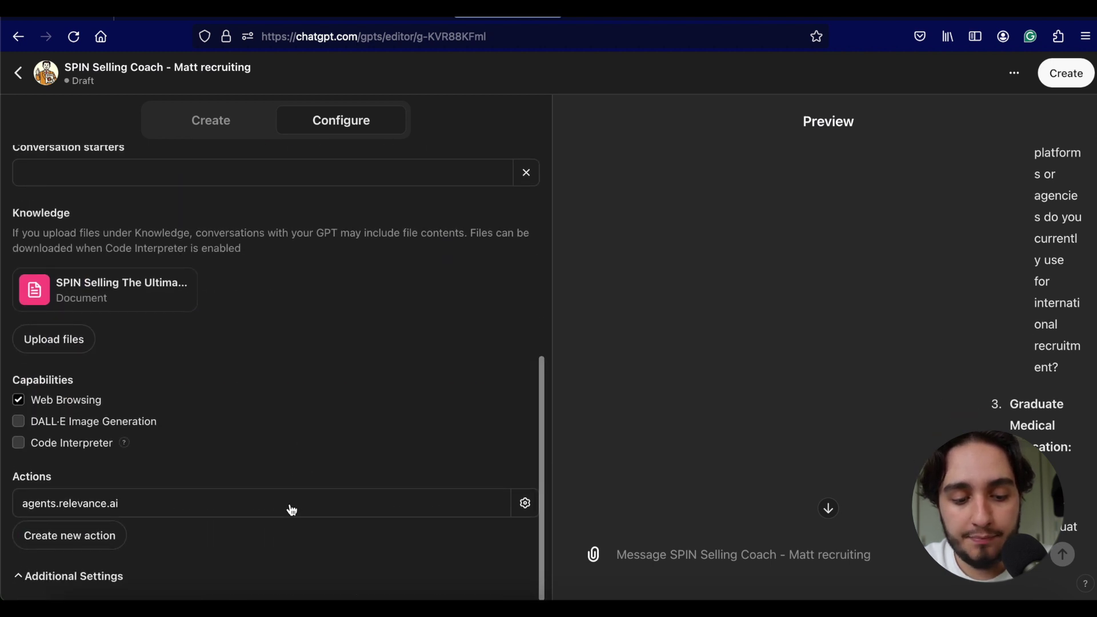
{"action": "left_click", "coordinate": [289, 509]}
{"action": "scroll", "coordinate": [291, 504], "scroll_direction": "down", "scroll_amount": 10}
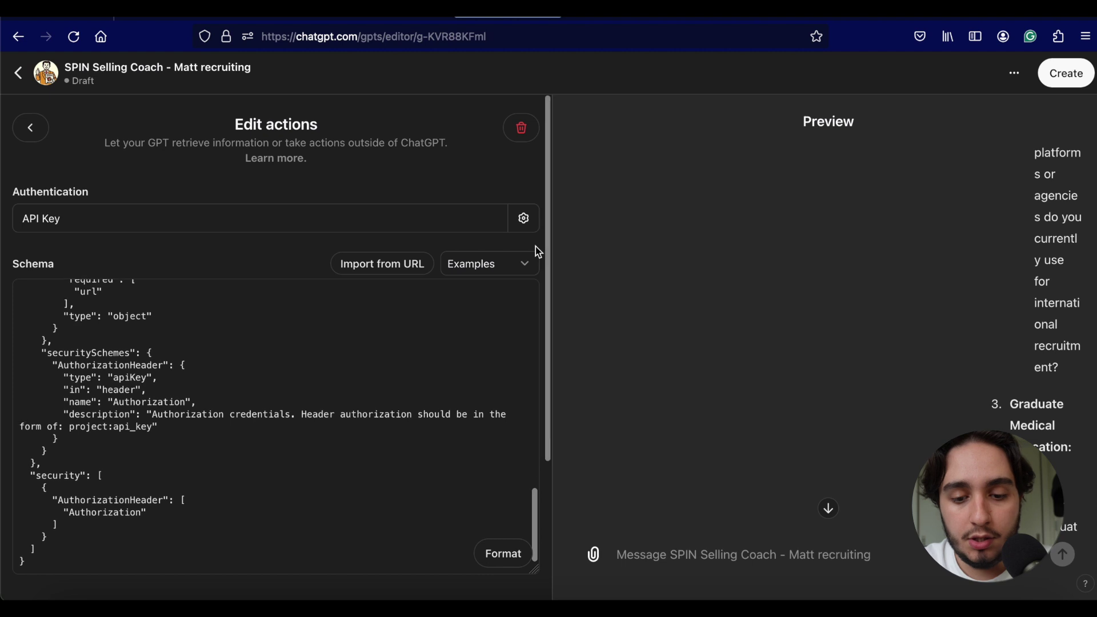
{"action": "scroll", "coordinate": [536, 246], "scroll_direction": "down", "scroll_amount": 3}
{"action": "left_click", "coordinate": [318, 548]}
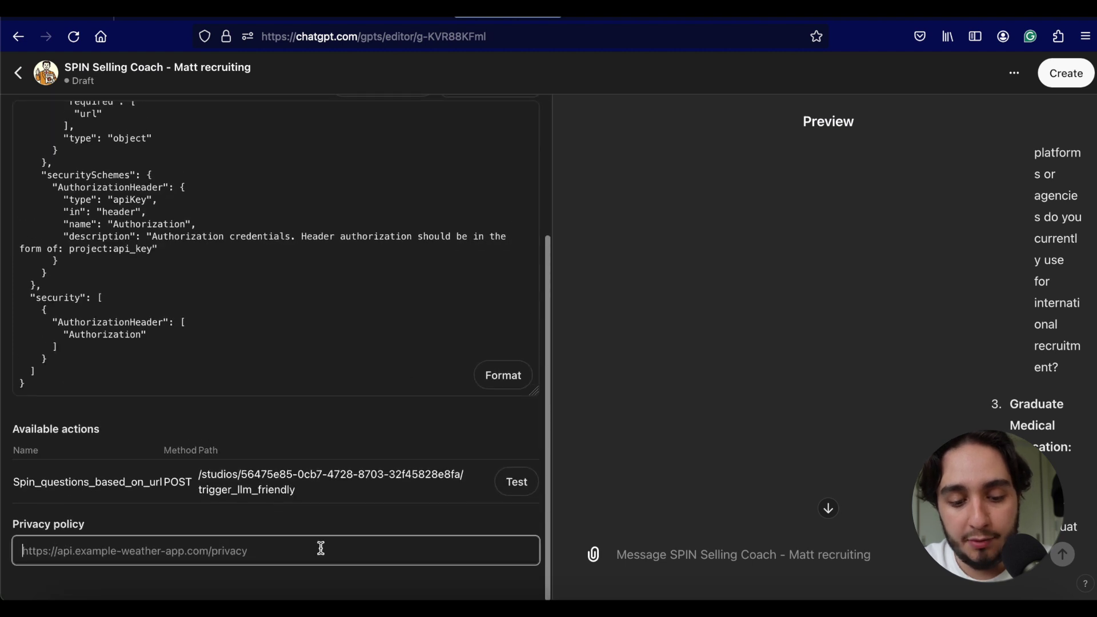
{"action": "key", "text": "super+v"}
{"action": "left_click", "coordinate": [343, 522]}
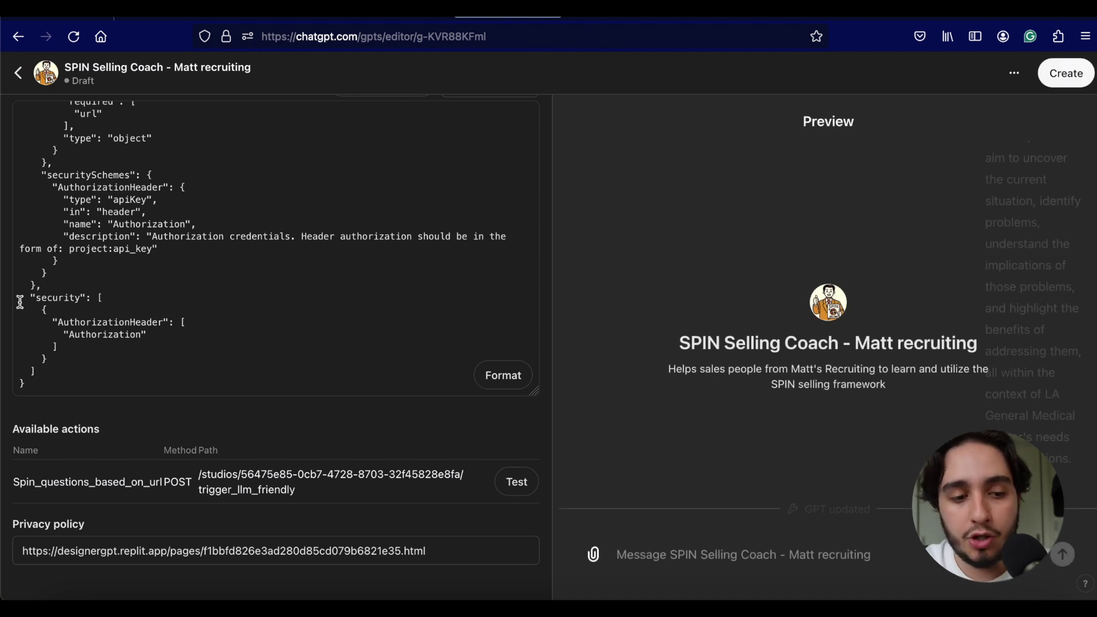
Return from the action's settings, publish the GPT to anyone with a link and save its conversation starters
{"action": "scroll", "coordinate": [127, 220], "scroll_direction": "up", "scroll_amount": 15}
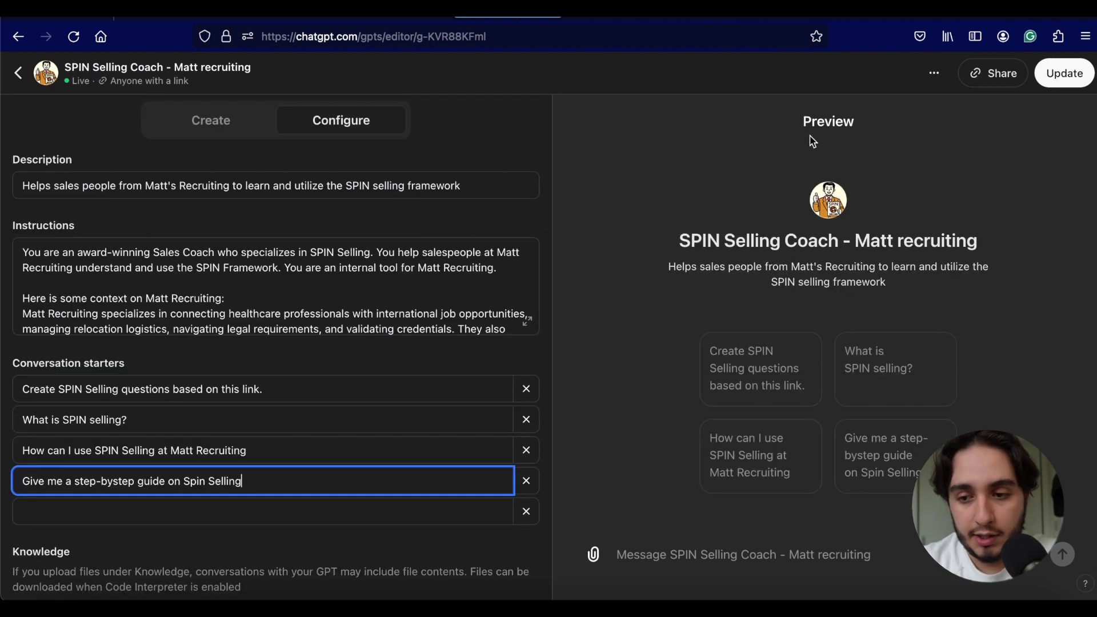
{"action": "left_click", "coordinate": [1064, 74]}
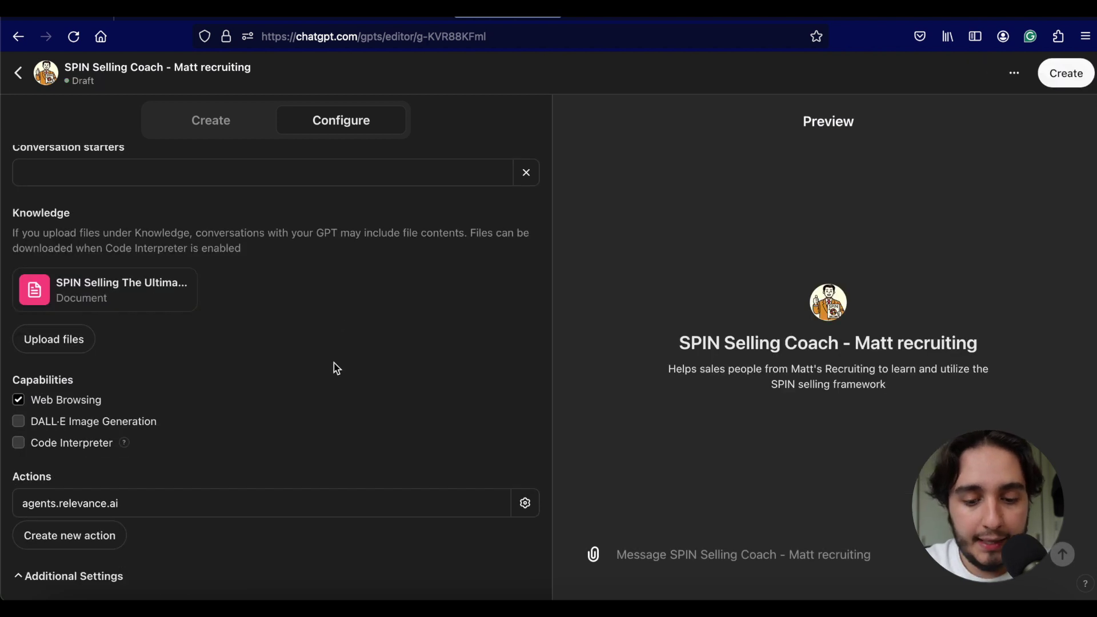
{"action": "scroll", "coordinate": [331, 418], "scroll_direction": "up", "scroll_amount": 3}
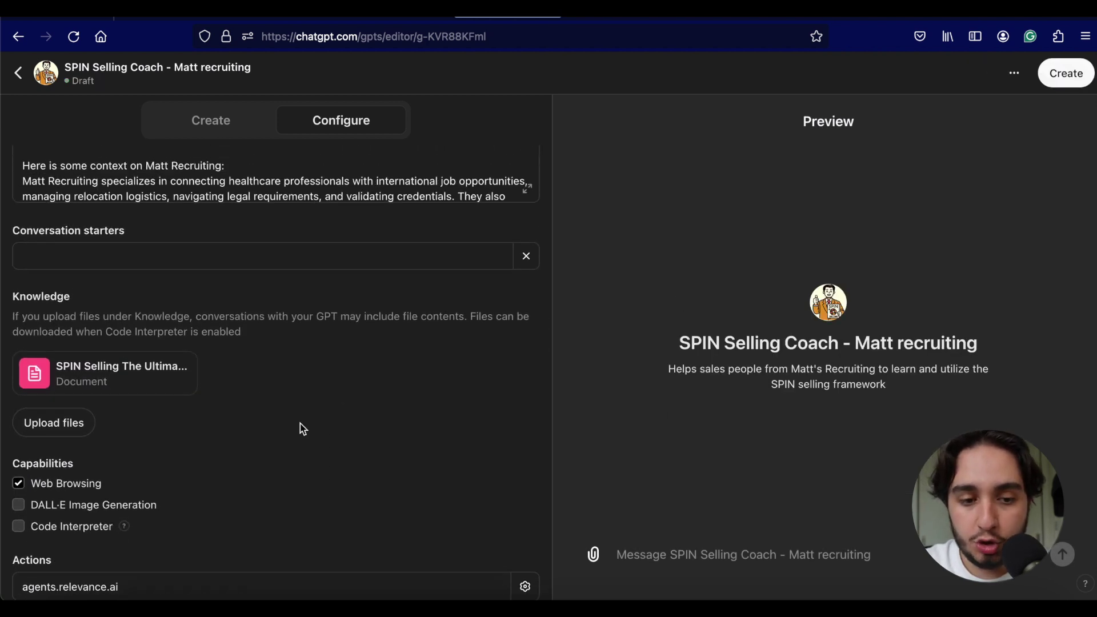
{"action": "left_click", "coordinate": [1066, 75]}
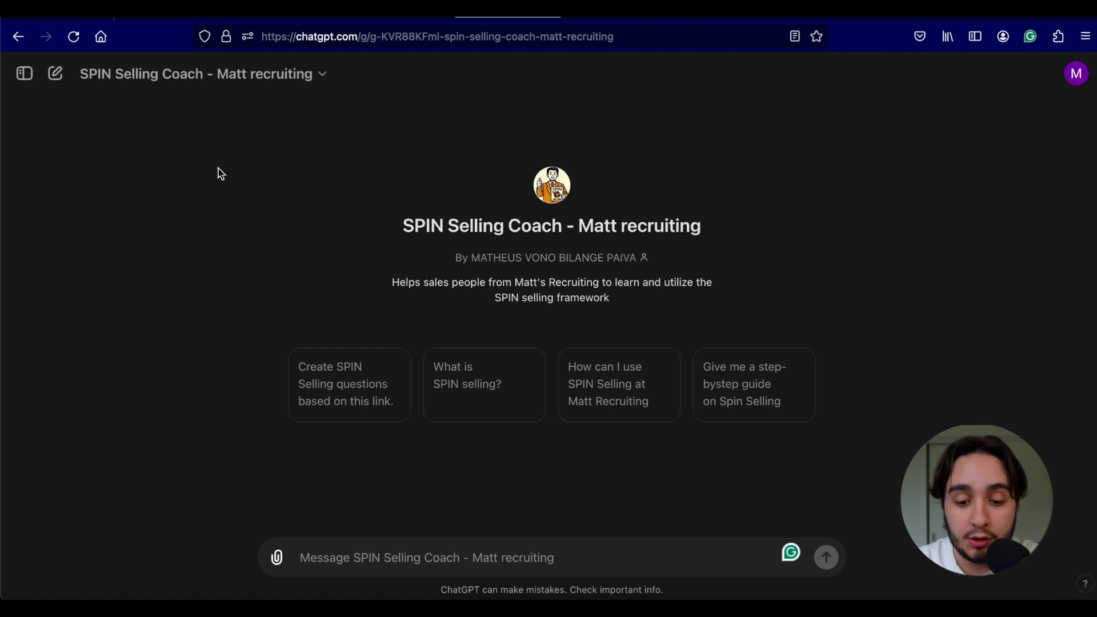
Send the starter "How can I use SPIN Selling at Matt Recruiting" to the published GPT and read through its reply
{"action": "left_click", "coordinate": [605, 398]}
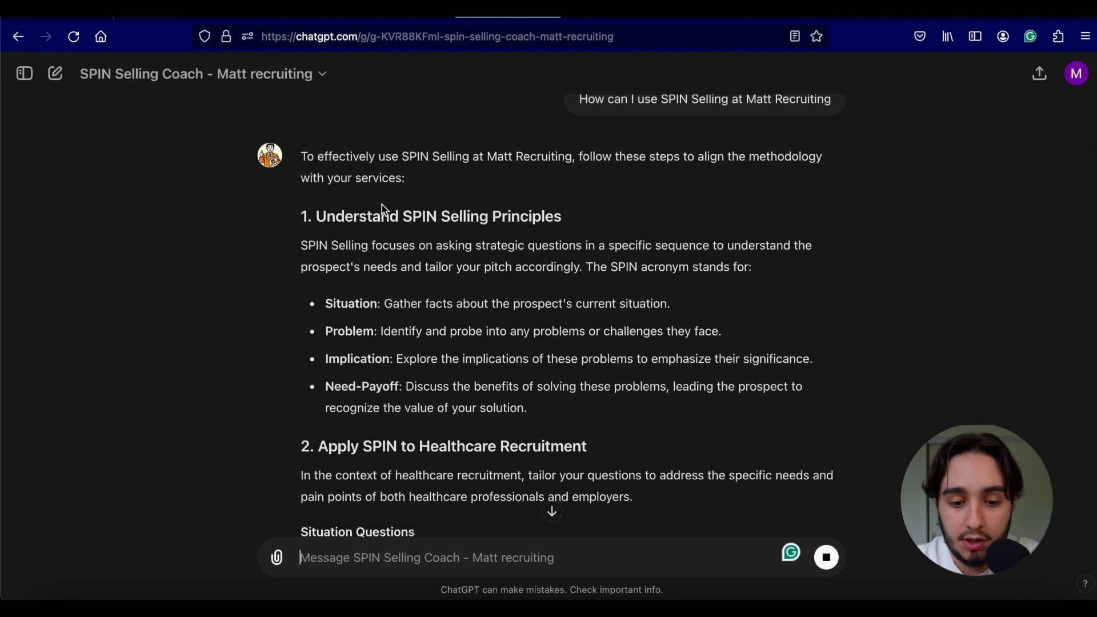
{"action": "scroll", "coordinate": [381, 205], "scroll_direction": "down", "scroll_amount": 5}
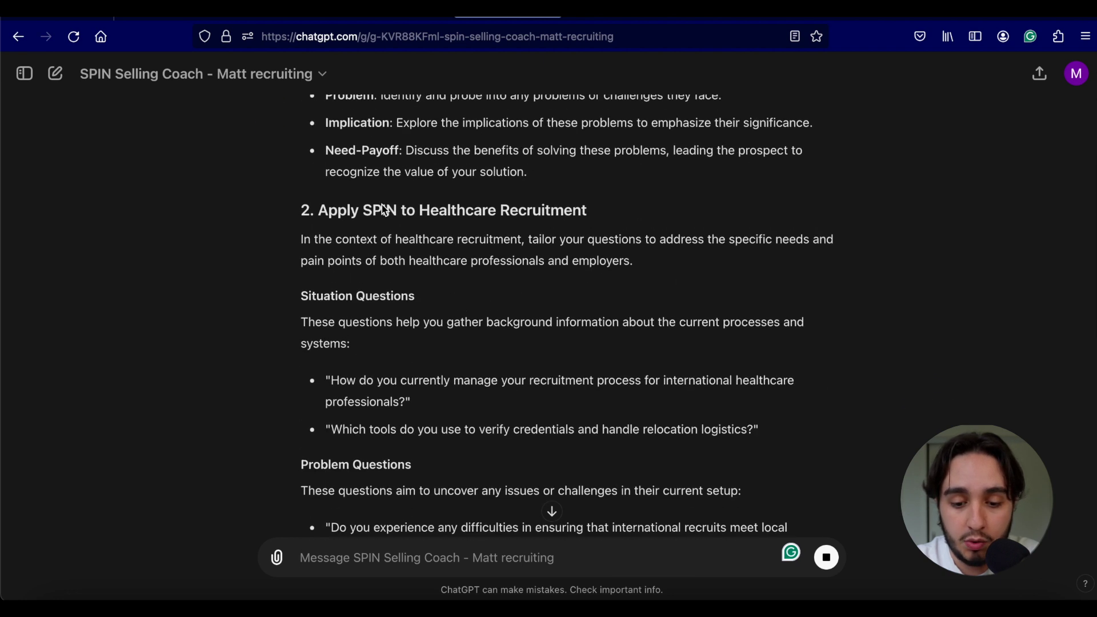
{"action": "left_click_drag", "start_coordinate": [418, 195], "coordinate": [639, 202]}
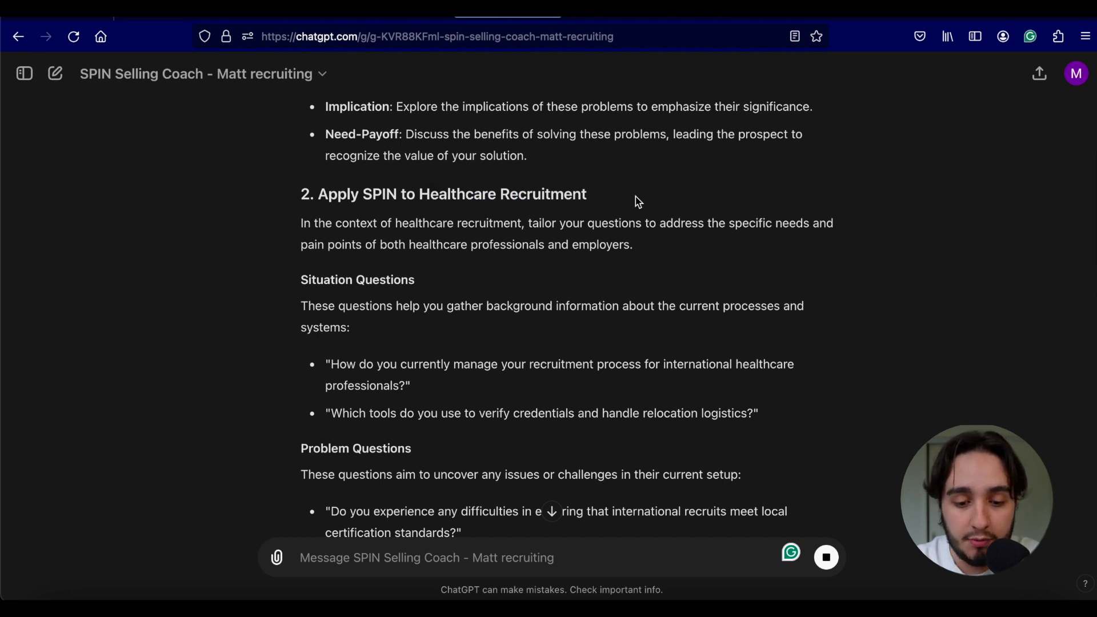
{"action": "scroll", "coordinate": [635, 196], "scroll_direction": "down", "scroll_amount": 10}
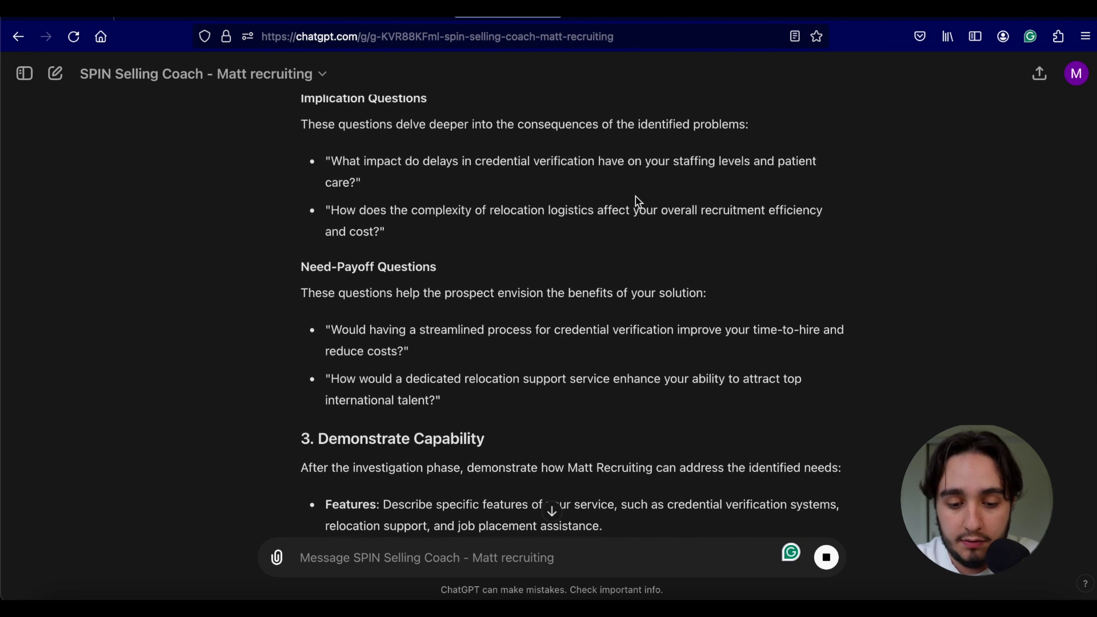
{"action": "left_click_drag", "start_coordinate": [358, 350], "coordinate": [409, 350]}
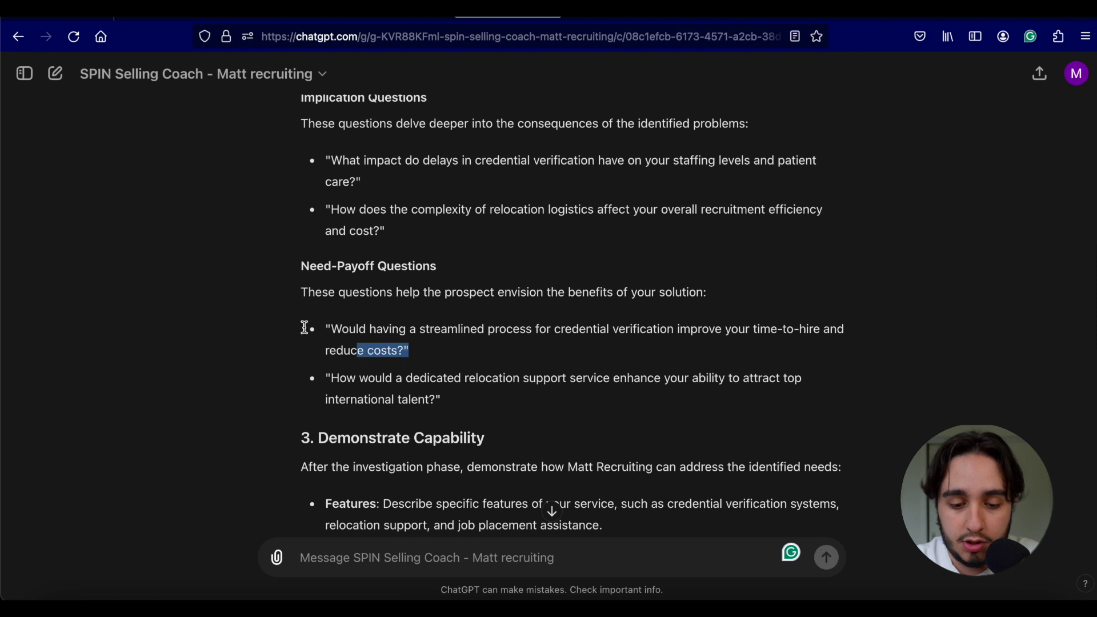
{"action": "left_click_drag", "start_coordinate": [305, 327], "coordinate": [325, 327]}
{"action": "left_click", "coordinate": [624, 372]}
{"action": "scroll", "coordinate": [629, 375], "scroll_direction": "down", "scroll_amount": 4}
{"action": "scroll", "coordinate": [629, 375], "scroll_direction": "down", "scroll_amount": 10}
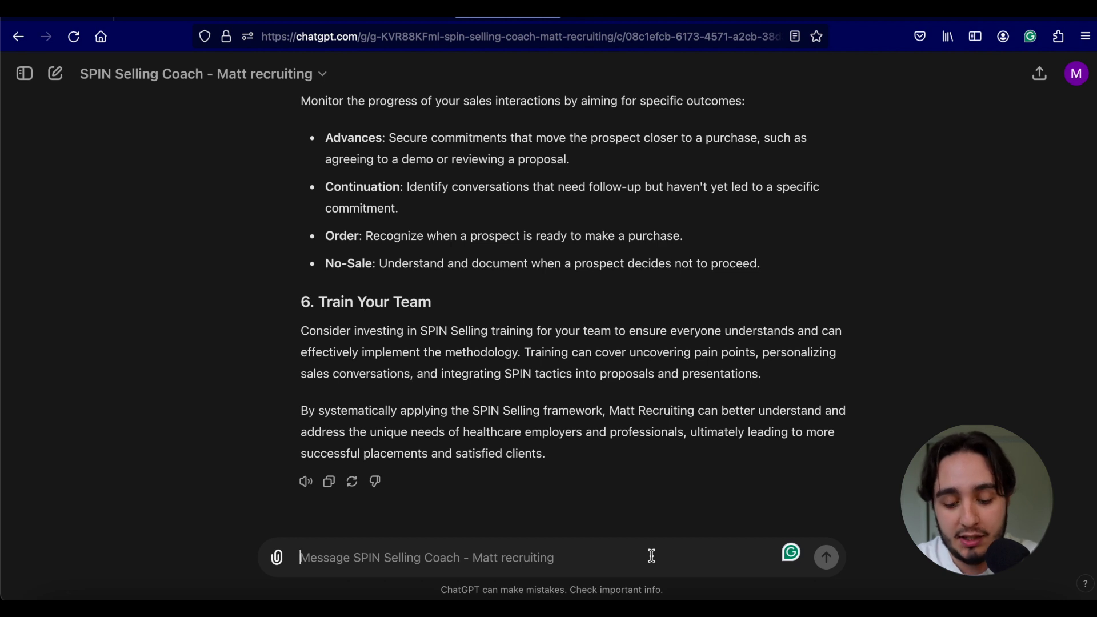
{"action": "type", "text": "cr"}
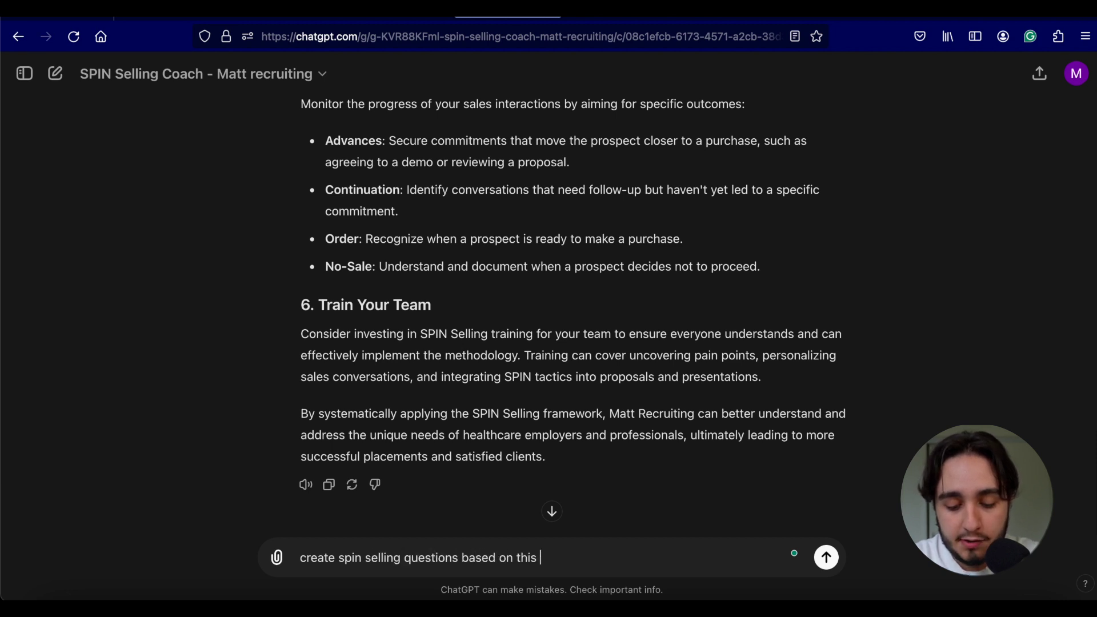
{"action": "type", "text": ":"}
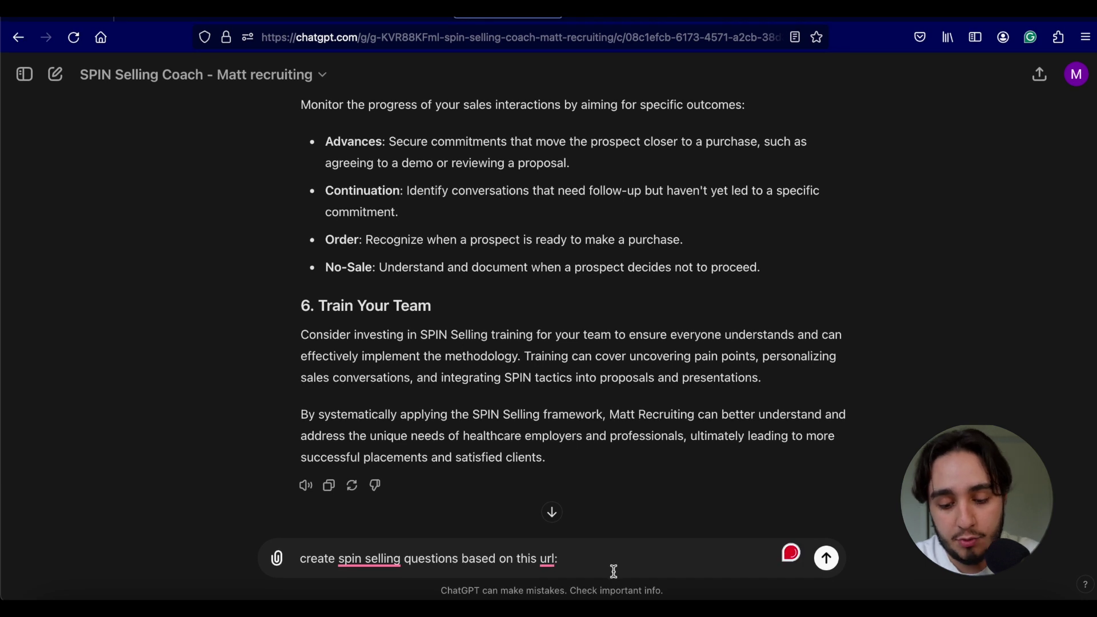
{"action": "type", "text": "https://dhs.lacounty.gov/lageneral/"}
{"action": "key", "text": "Return"}
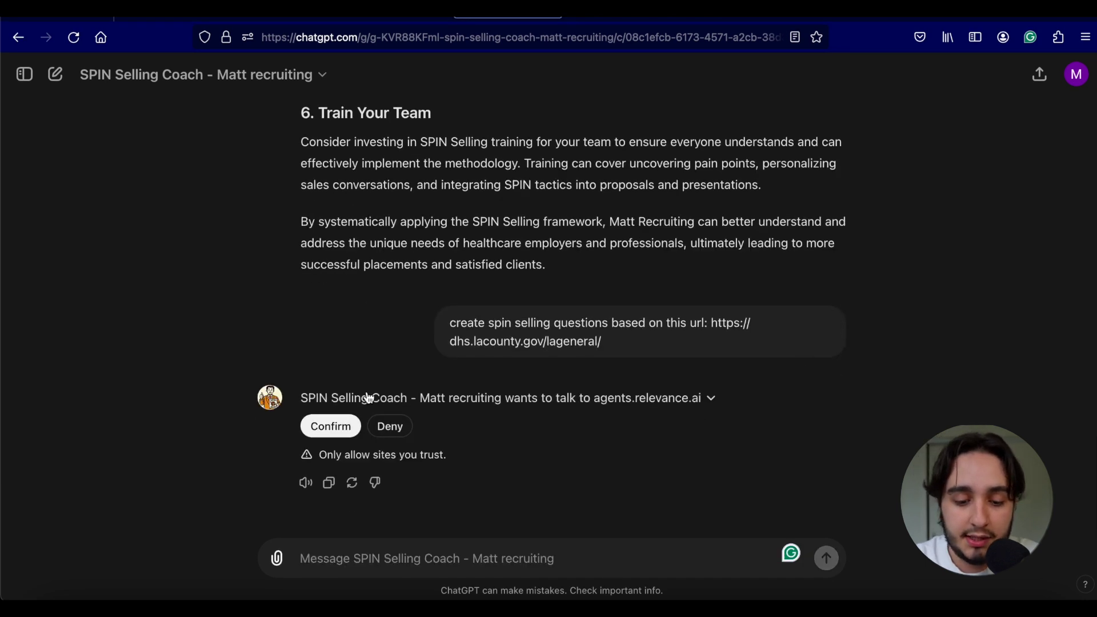
{"action": "left_click", "coordinate": [330, 427]}
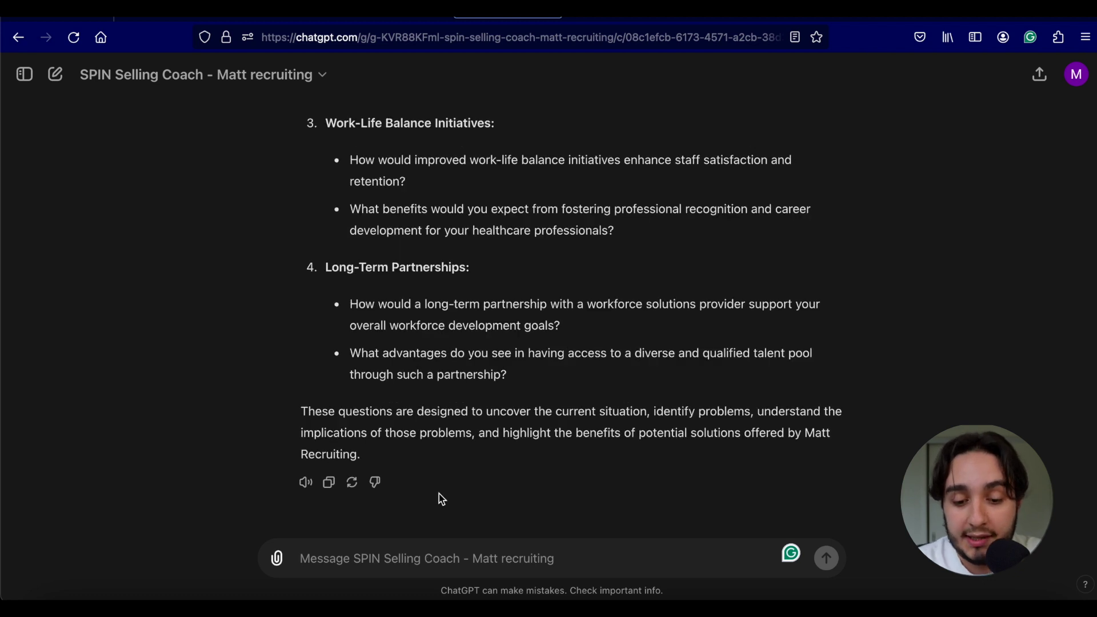
Look through the SPIN questions generated from the hospital's URL, including the work-life balance and long-term partnership sections
{"action": "scroll", "coordinate": [468, 364], "scroll_direction": "up", "scroll_amount": 20}
{"action": "scroll", "coordinate": [468, 363], "scroll_direction": "down", "scroll_amount": 20}
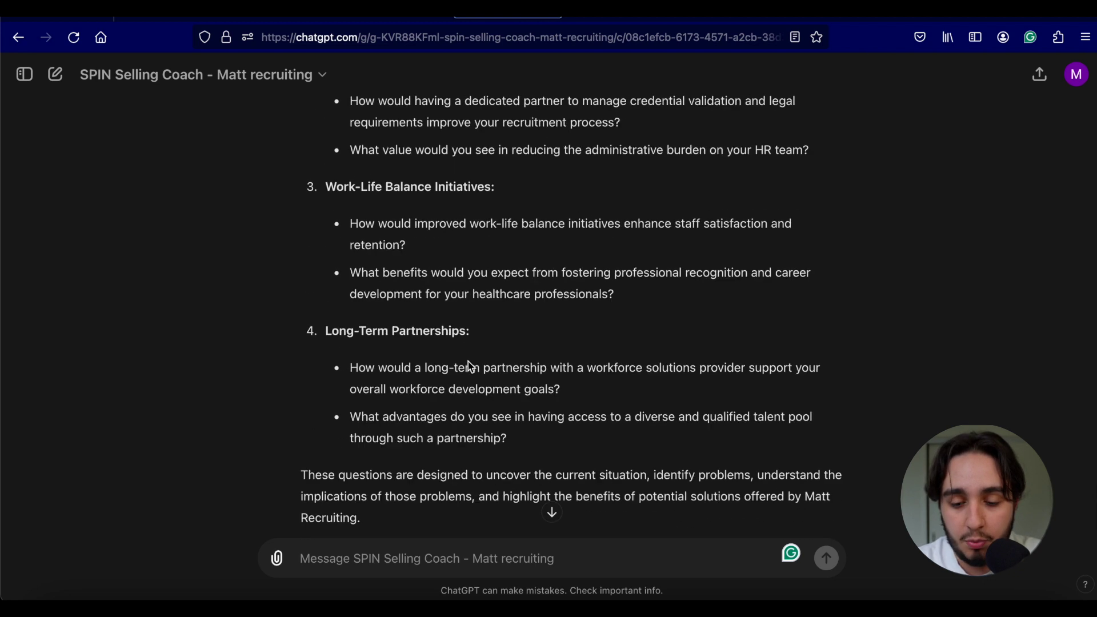
{"action": "scroll", "coordinate": [467, 361], "scroll_direction": "down", "scroll_amount": 3}
{"action": "scroll", "coordinate": [651, 290], "scroll_direction": "up", "scroll_amount": 15}
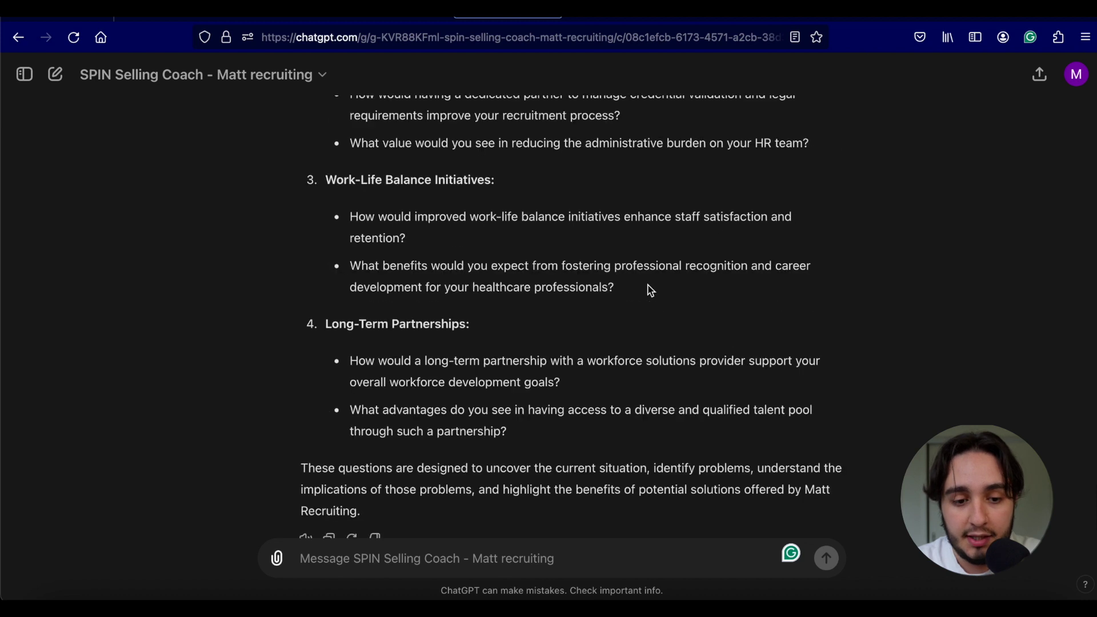